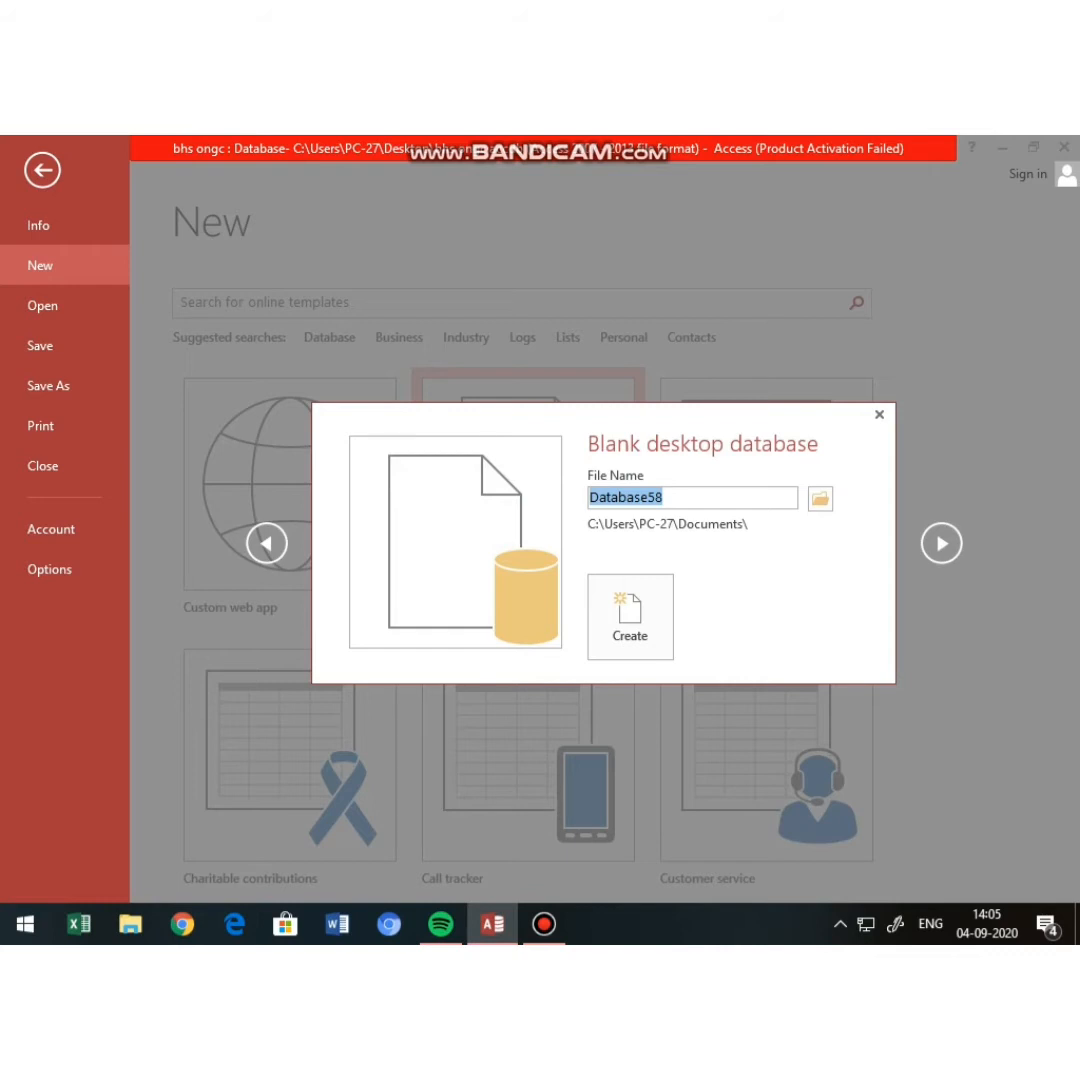
Step: Create a blank desktop database named "ongc", saving the layout changes to the open table std 8
key("BackSpace")
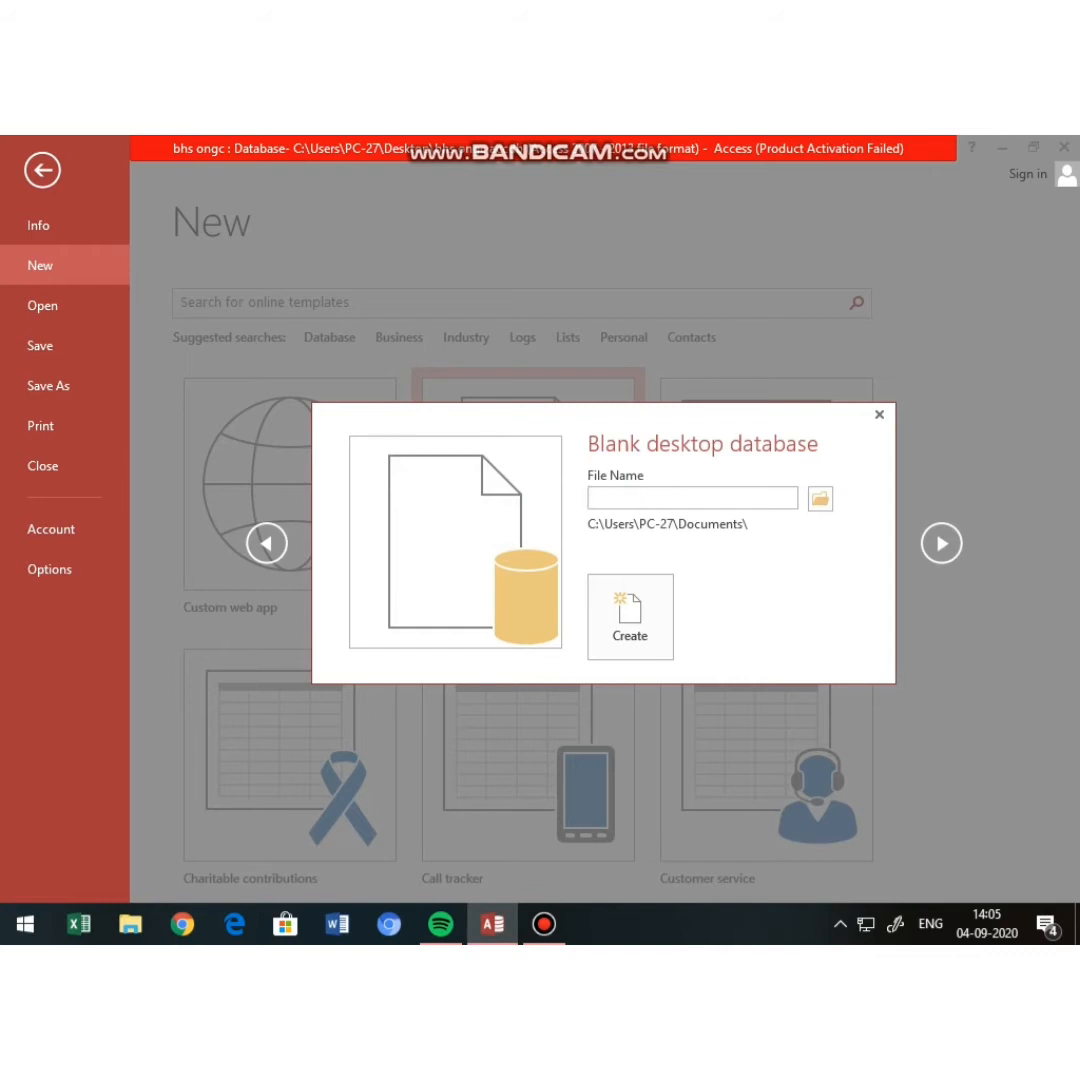
type("ongc")
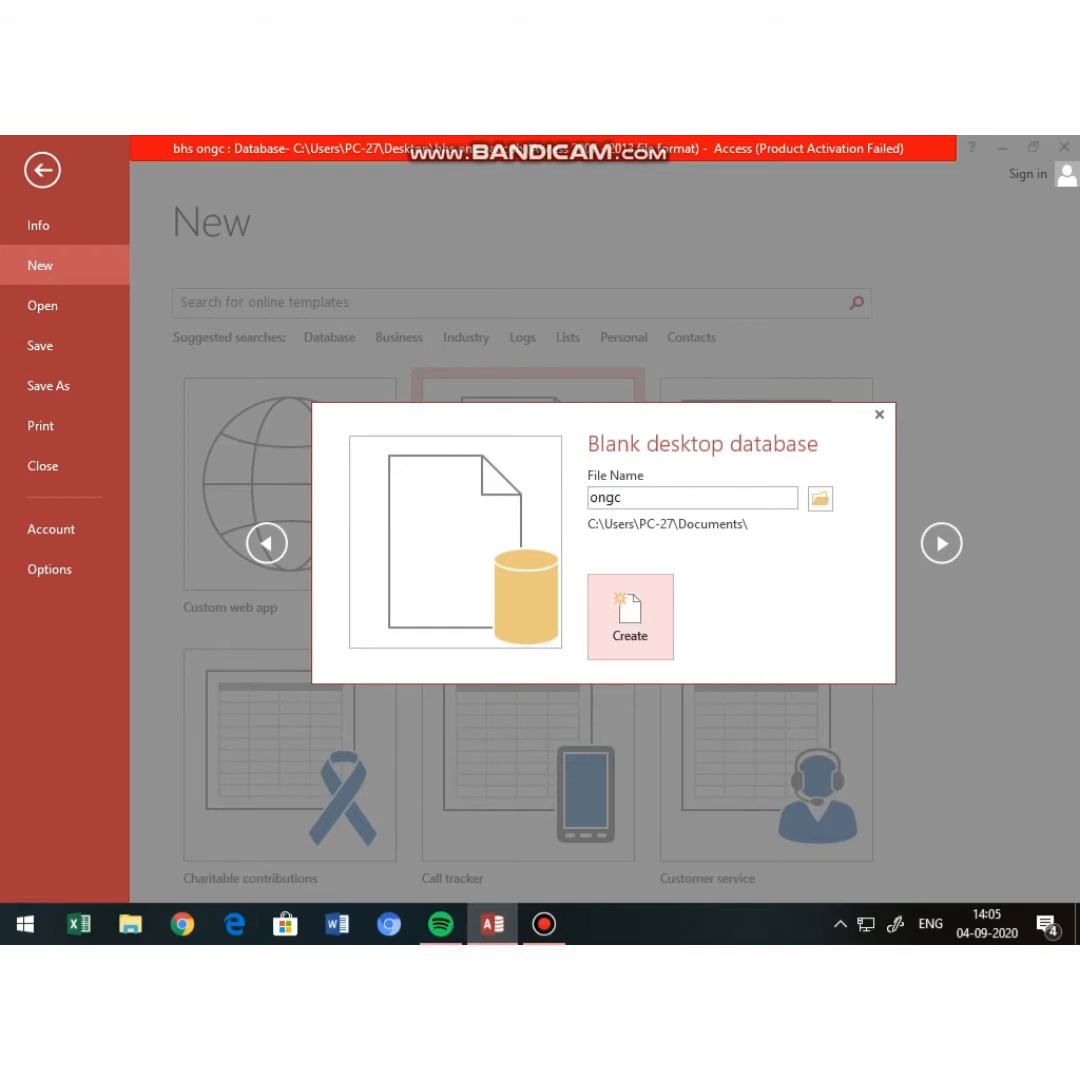
left_click(630, 615)
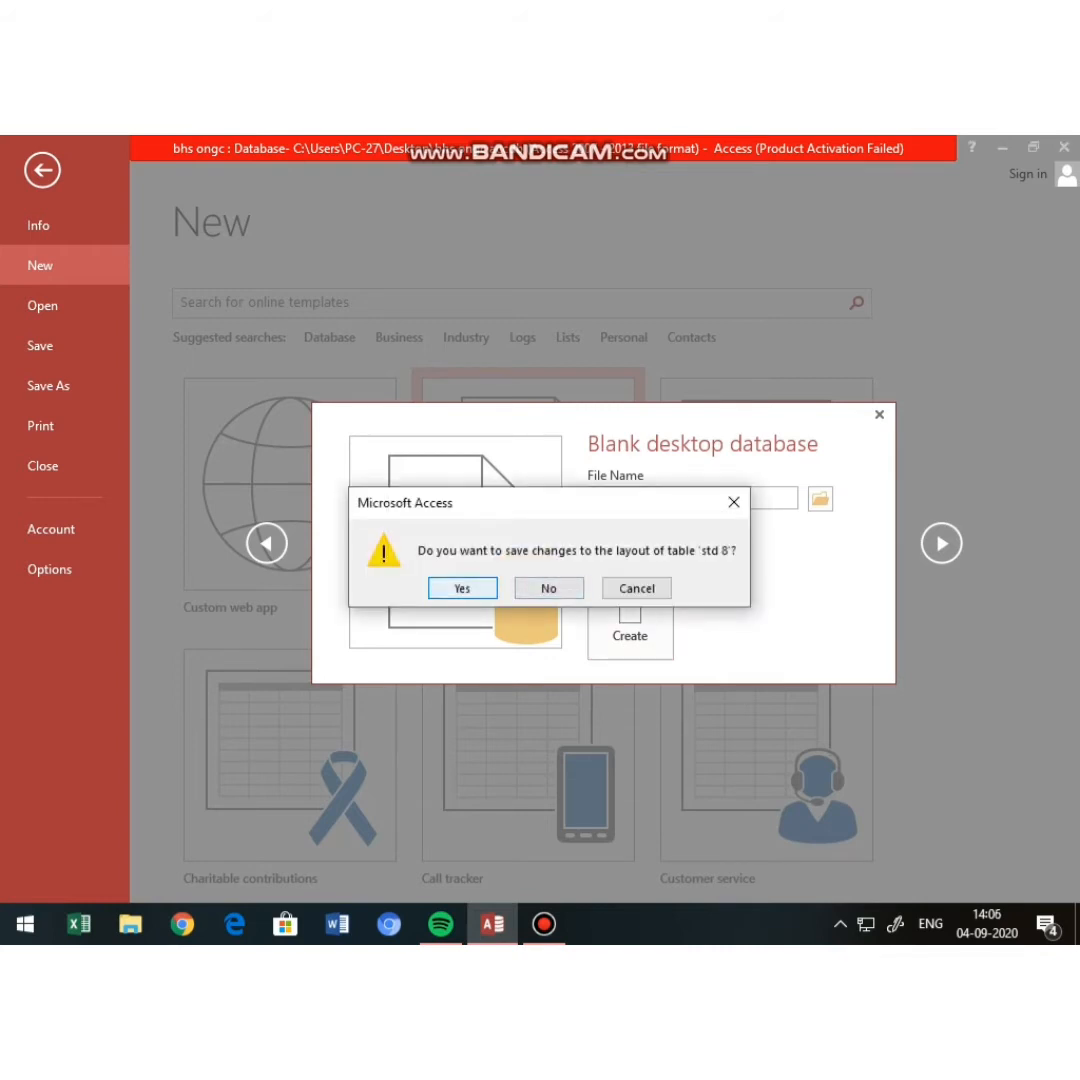
key("Return")
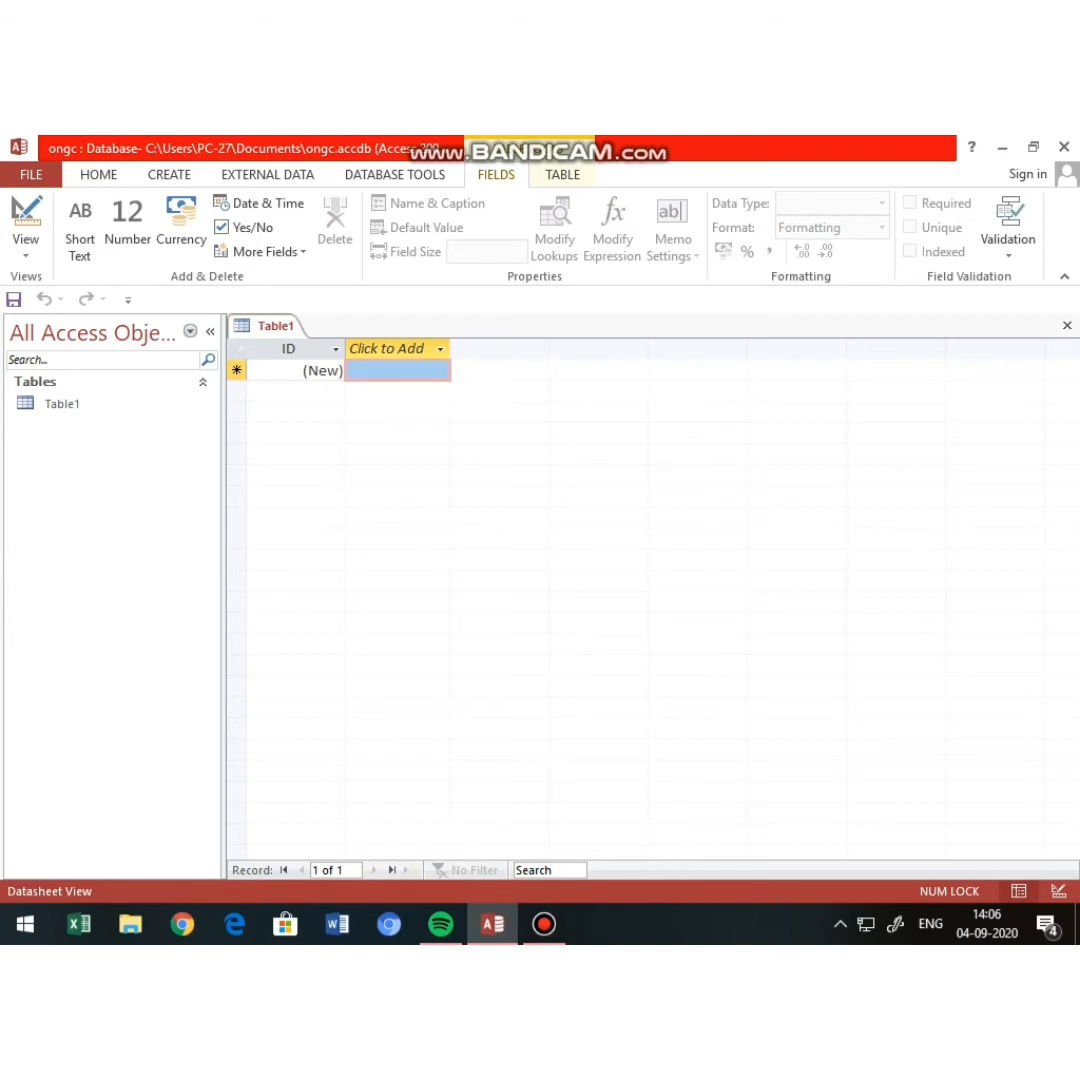
Step: Add a Short Text field named "students name" to the new table
left_click(396, 349)
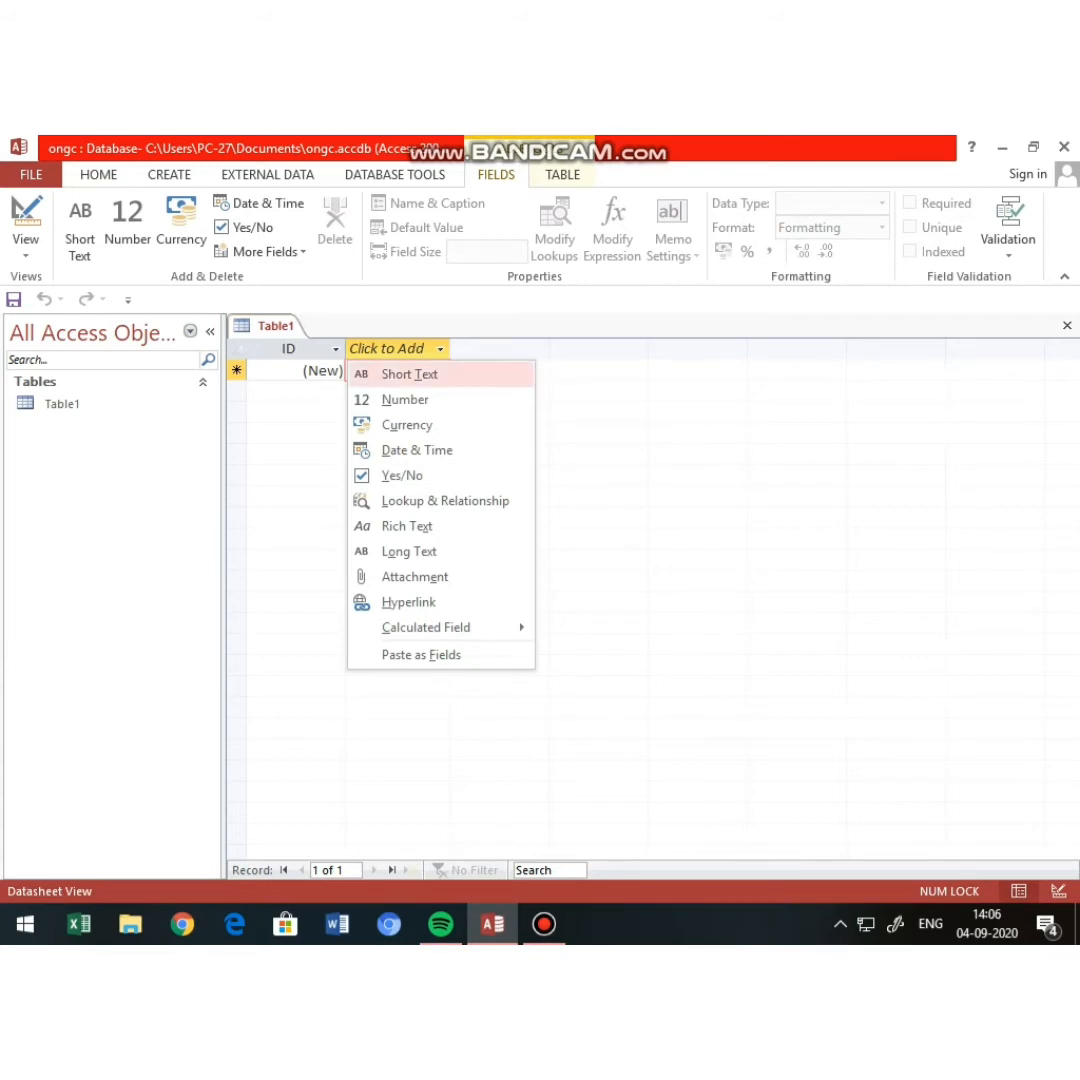
left_click(410, 374)
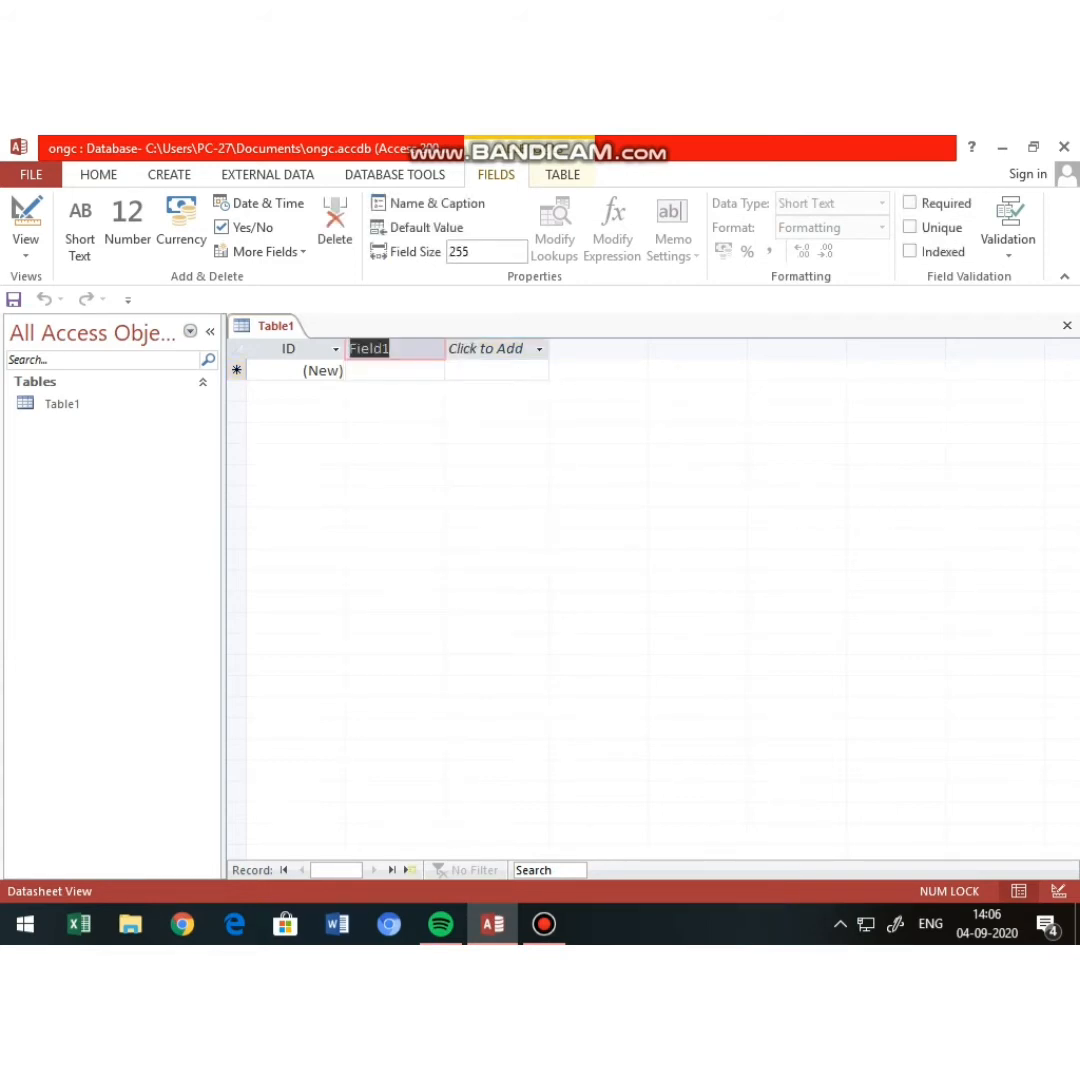
type("sytu")
key("BackSpace")
key("BackSpace")
key("BackSpace")
type("tudents n")
type("ame")
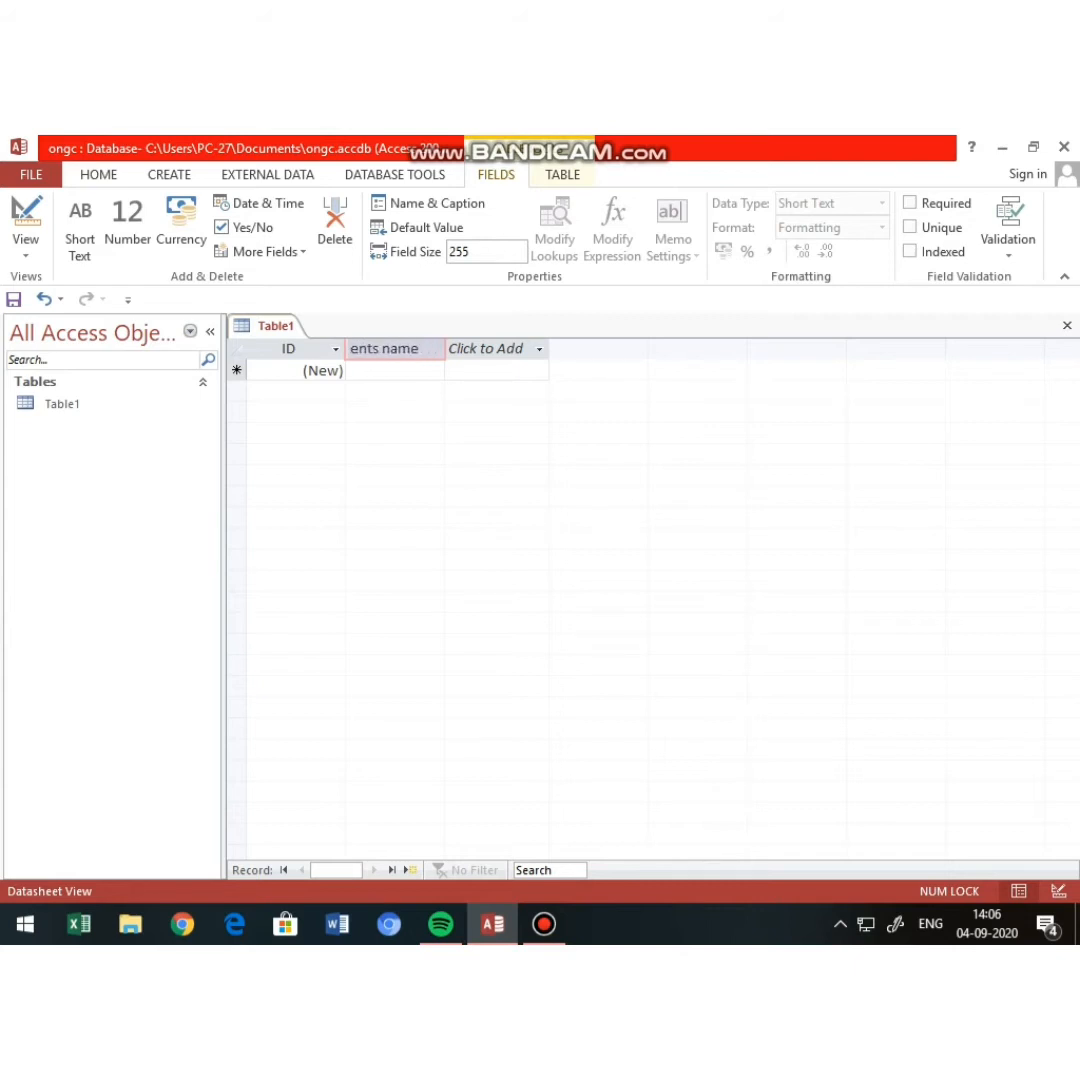
key("Return")
Step: Add a Number field named "roll no" after the students name field
key("Down")
key("Down")
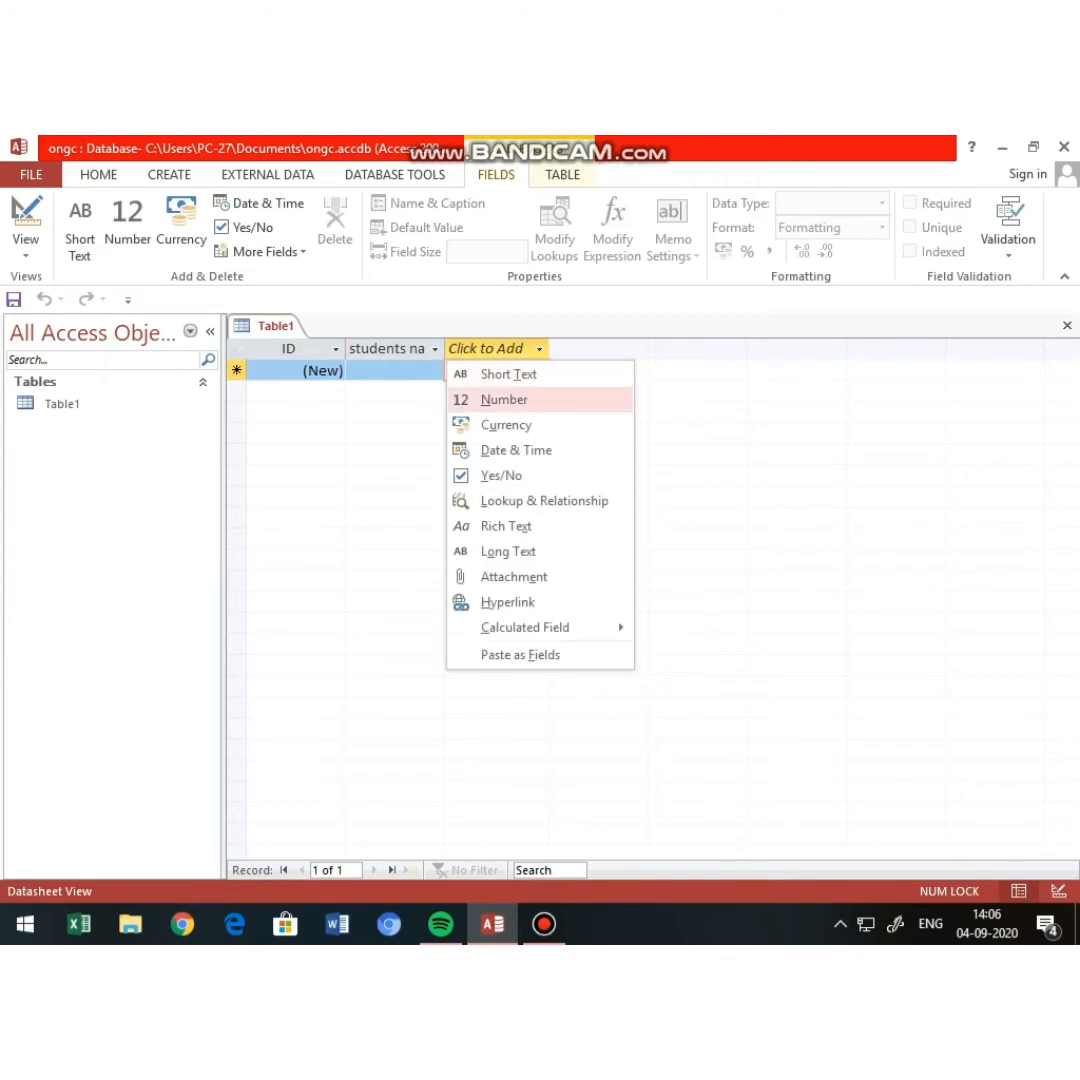
key("Return")
type("ri")
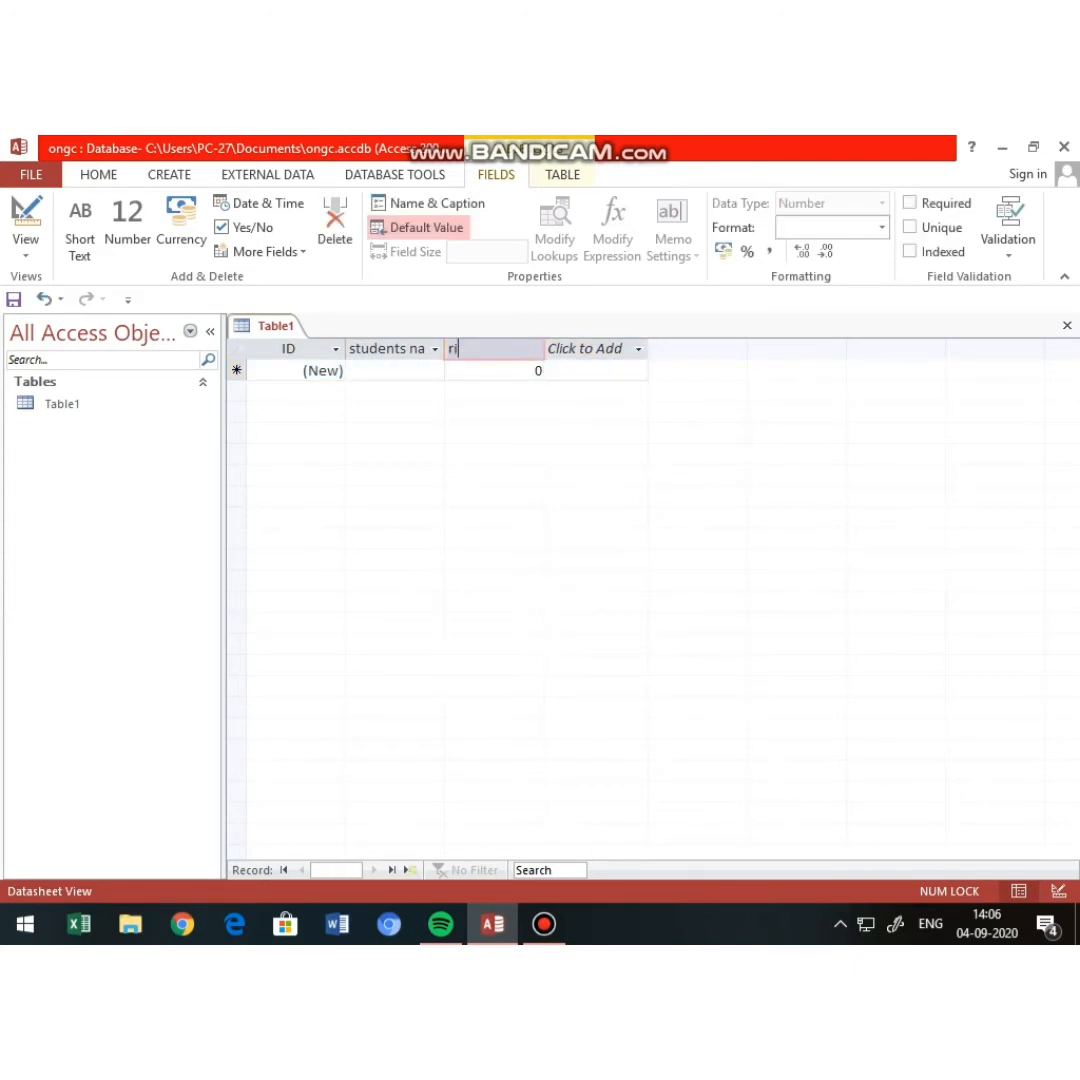
key("BackSpace")
type("oll no")
key("Return")
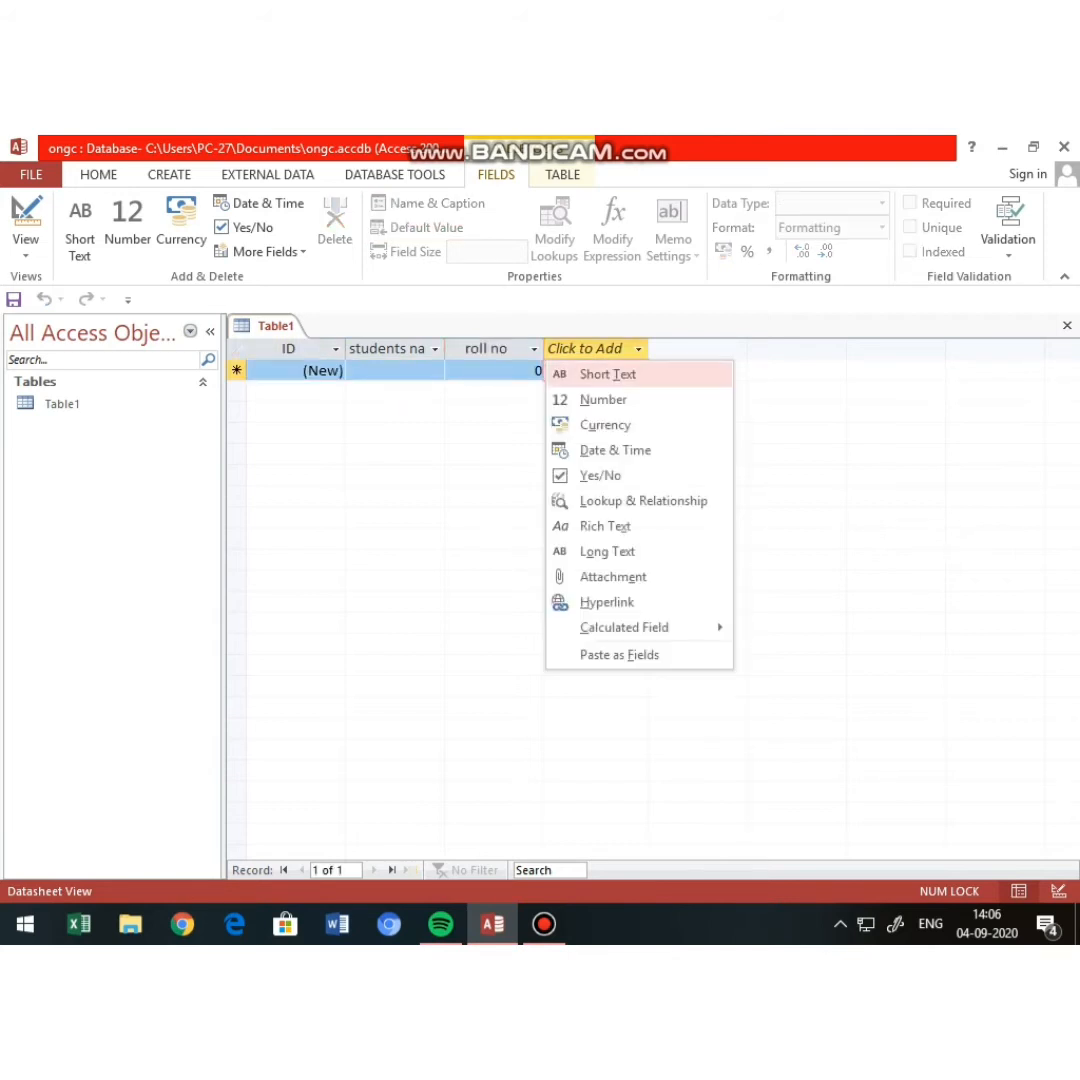
Step: Add a Date & Time field named "date of admission" after the roll no field
key("Down")
key("Down")
key("Down")
key("Return")
type("da")
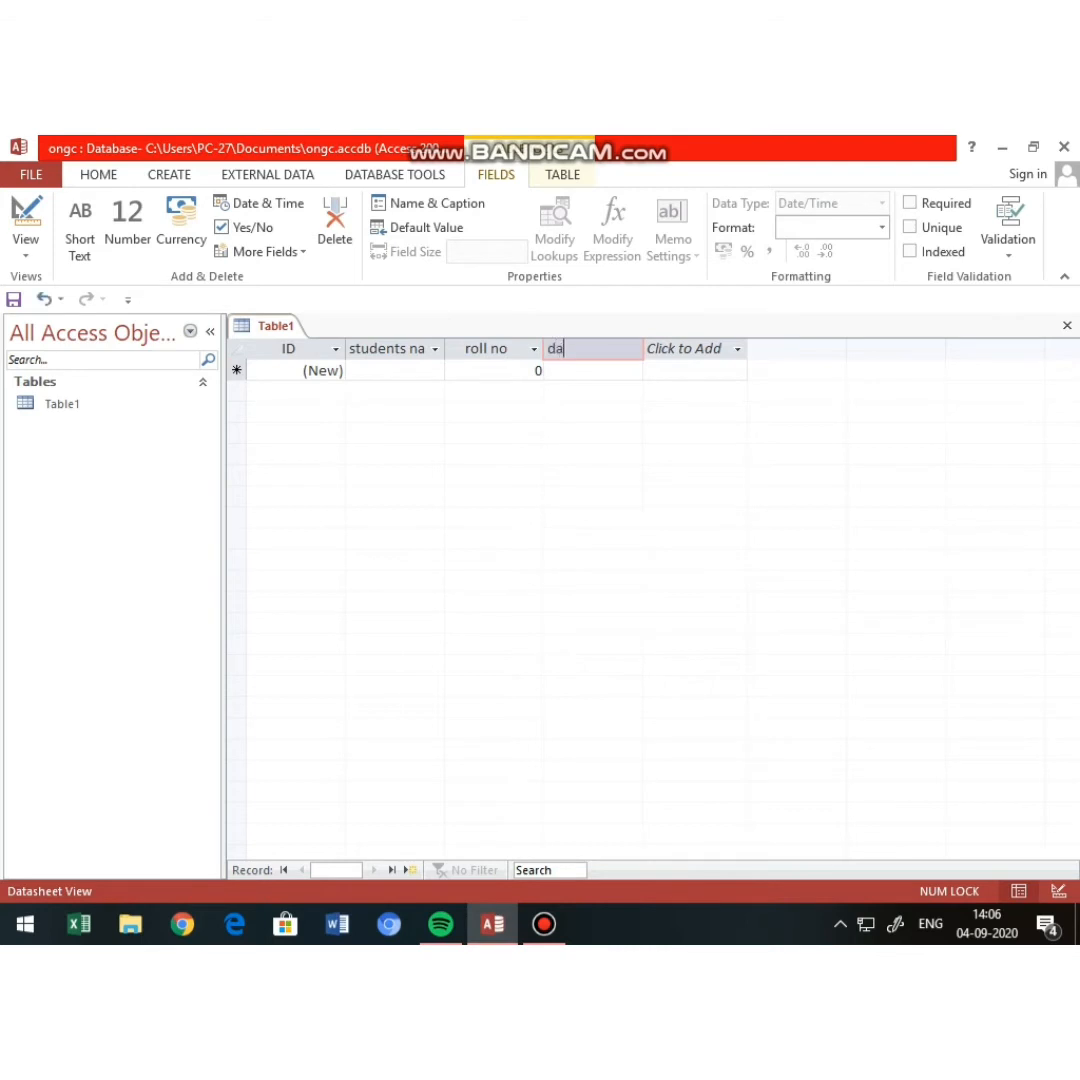
type("te")
type(" of admi")
type("ssion")
left_click(322, 371)
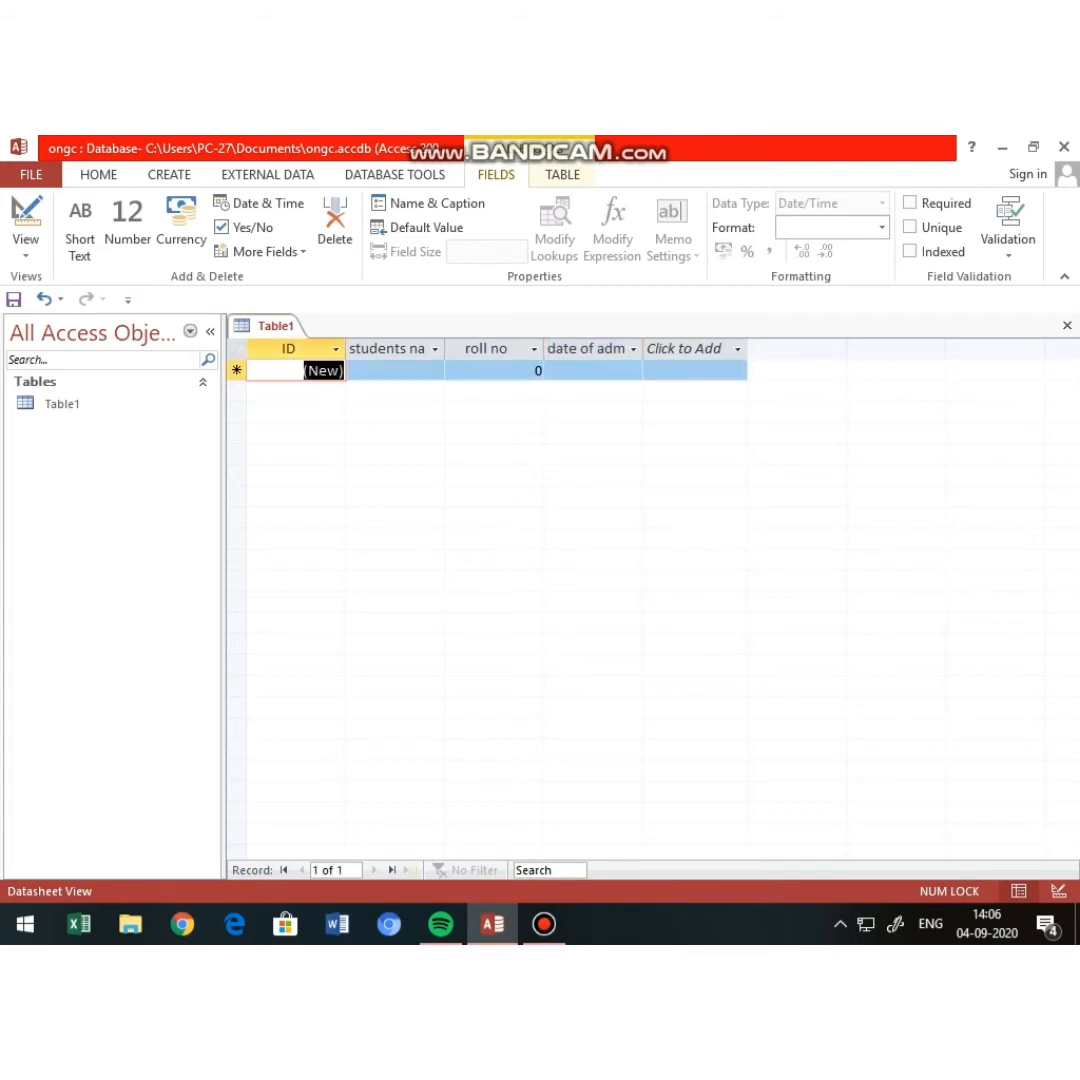
Step: Fill in the first record with the student's name, roll no 1 and admission date 01-09-2020, and enter the second student's name below
left_click(395, 371)
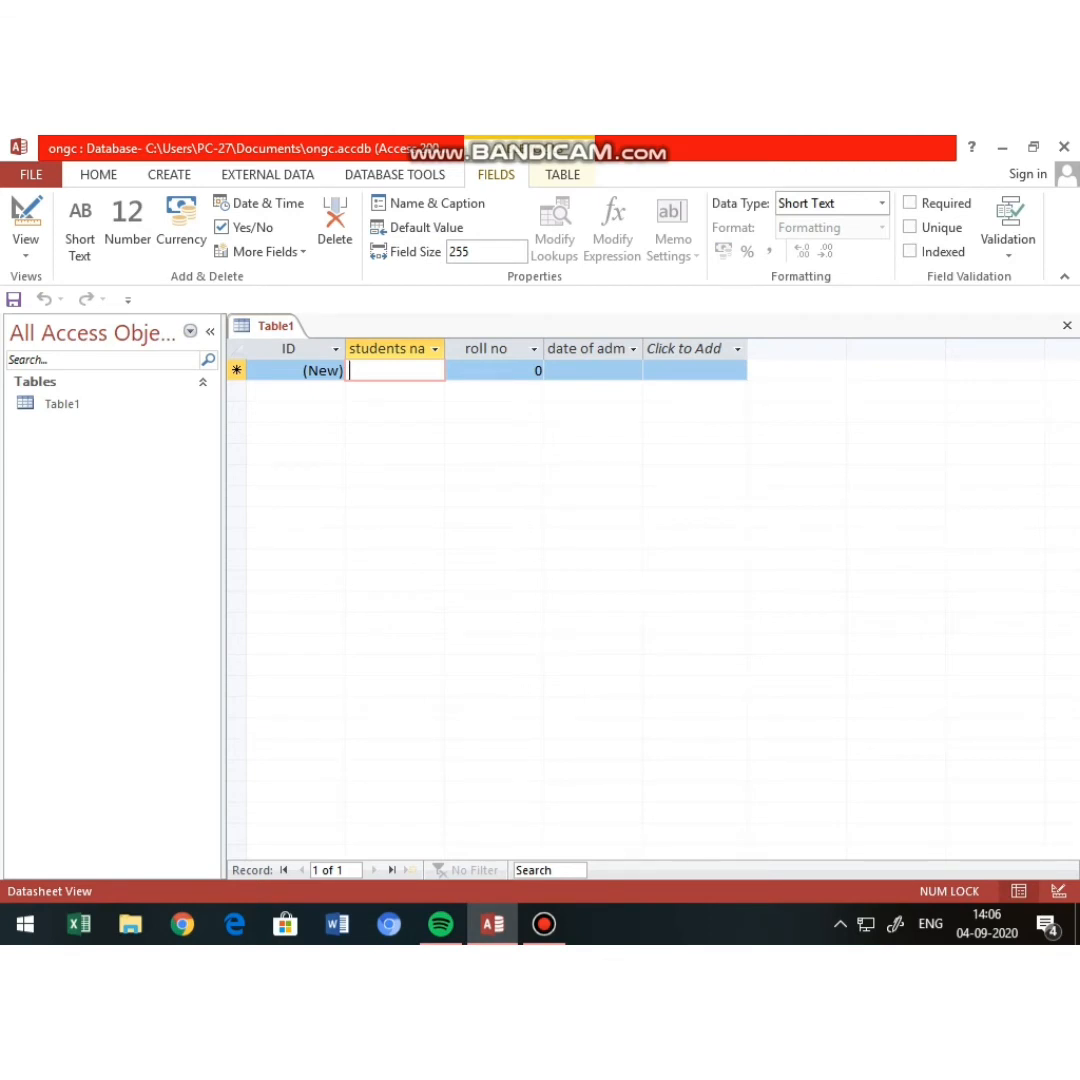
type("diya")
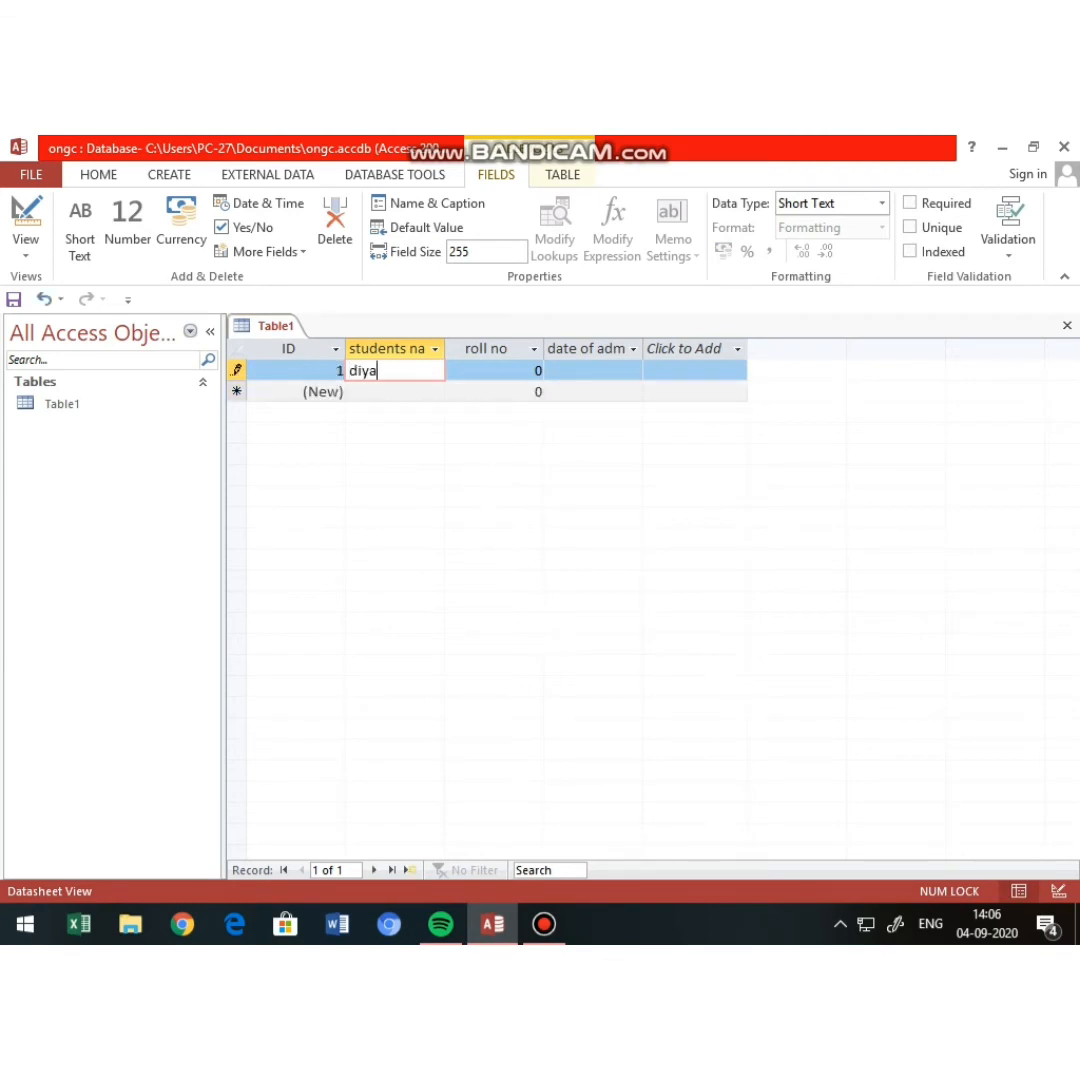
key("Tab")
type("1")
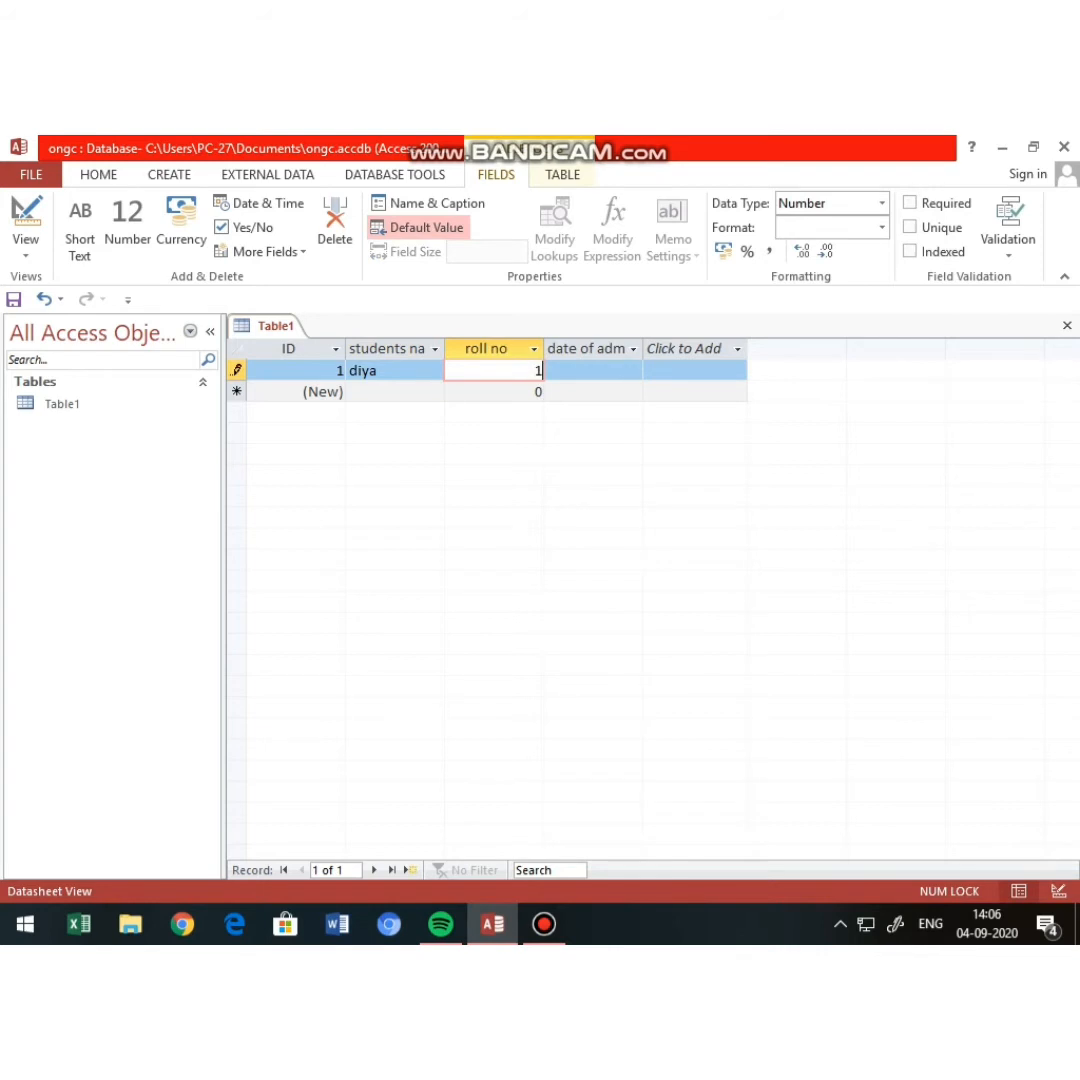
key("Tab")
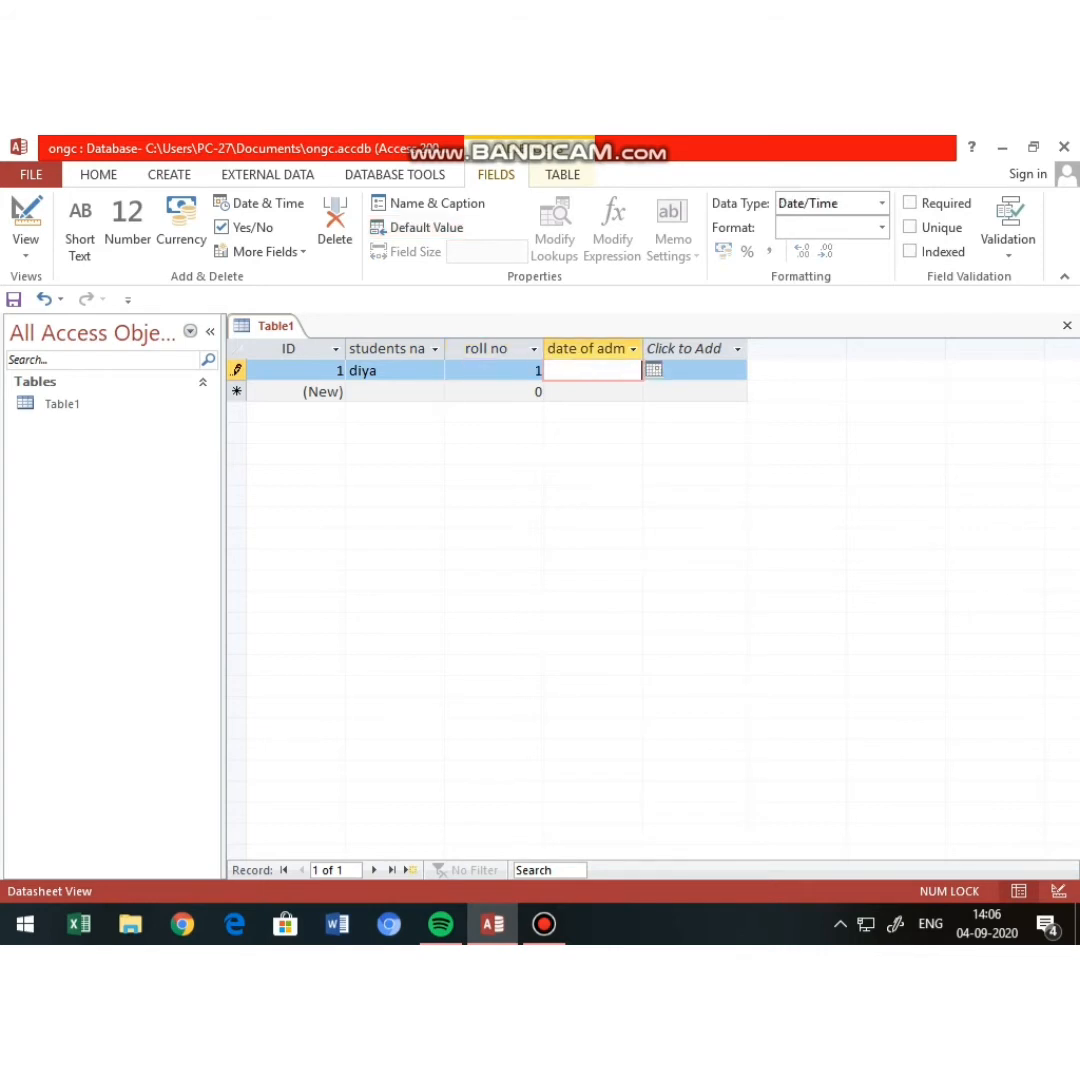
left_click(654, 370)
left_click(522, 432)
key("Tab")
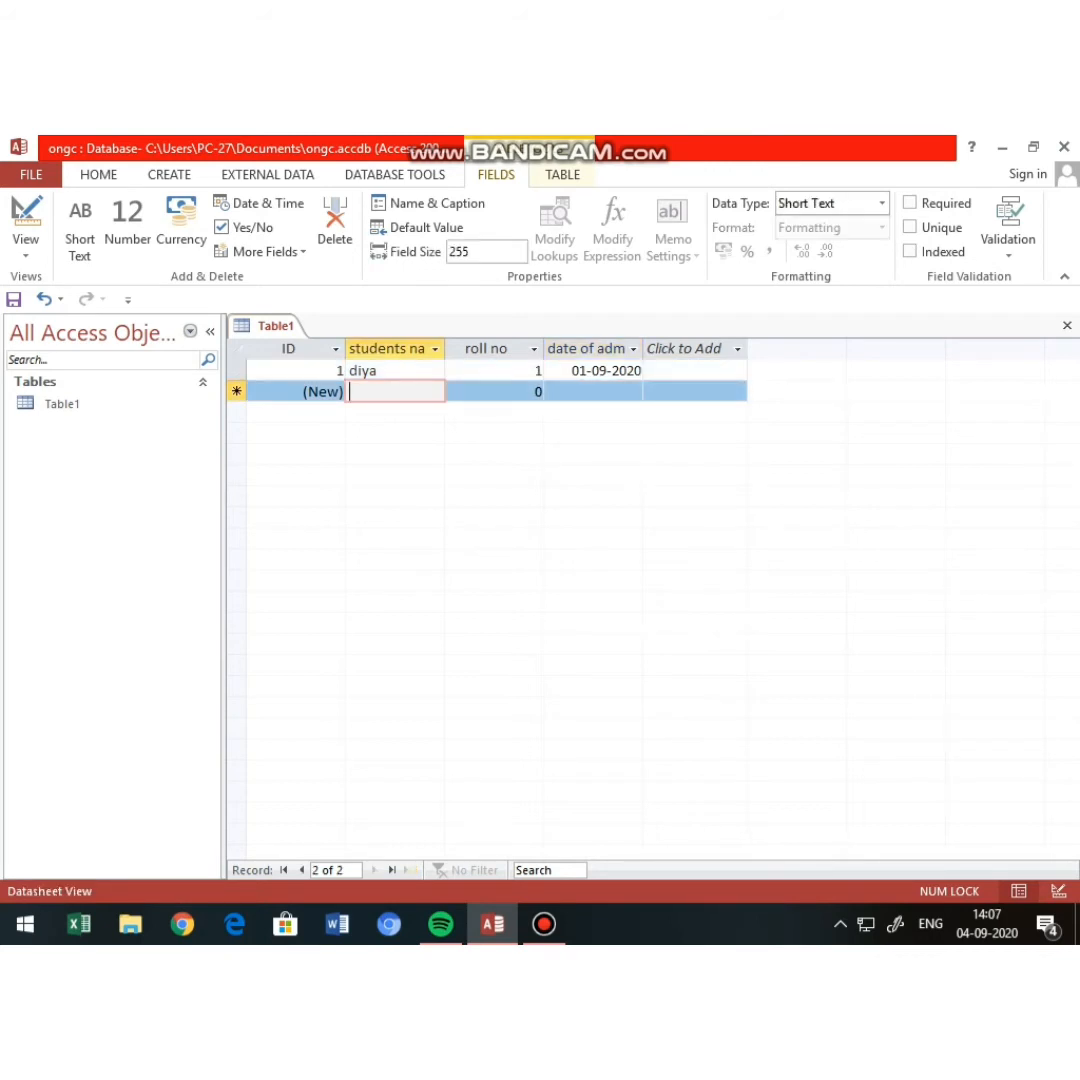
type("dishant")
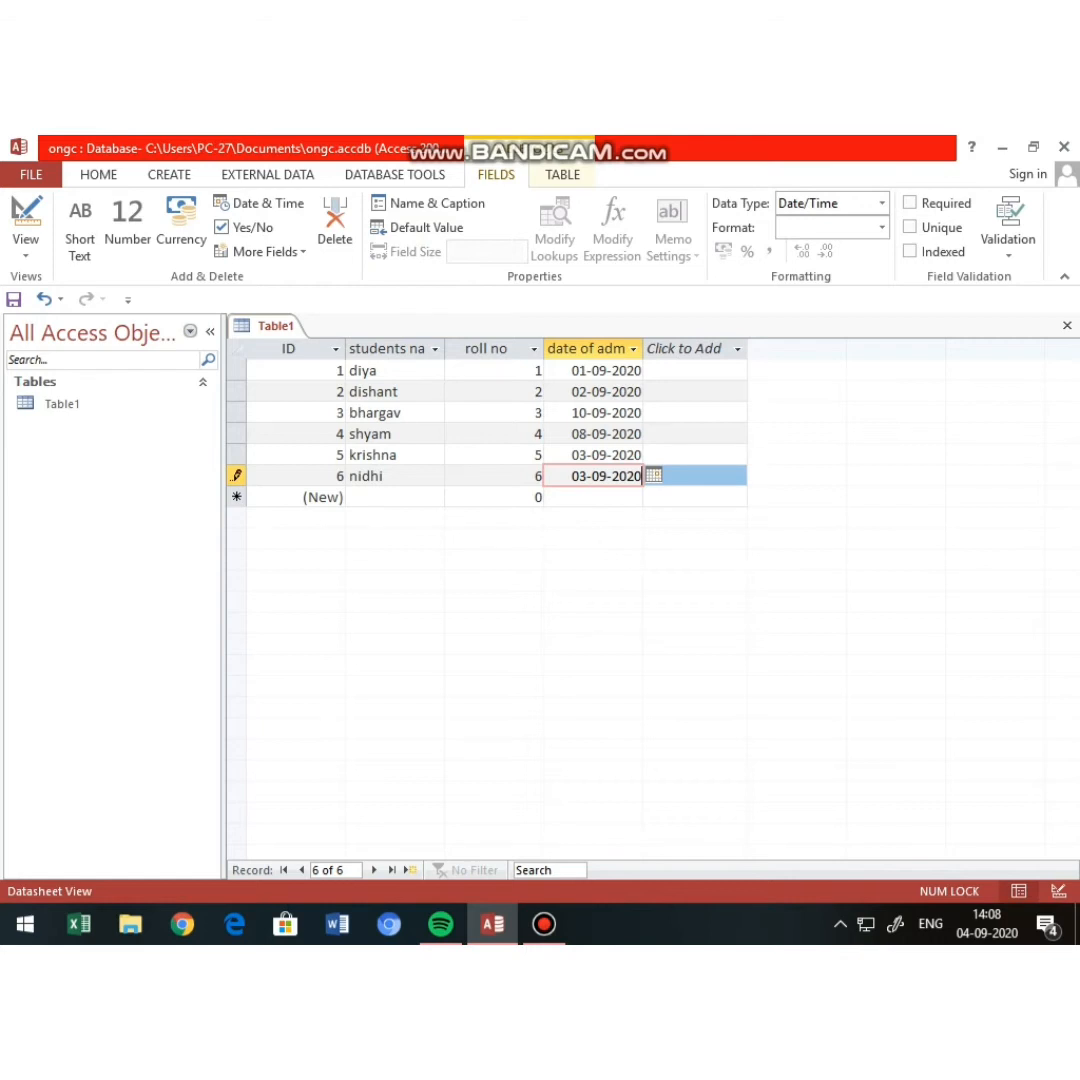
left_click(435, 349)
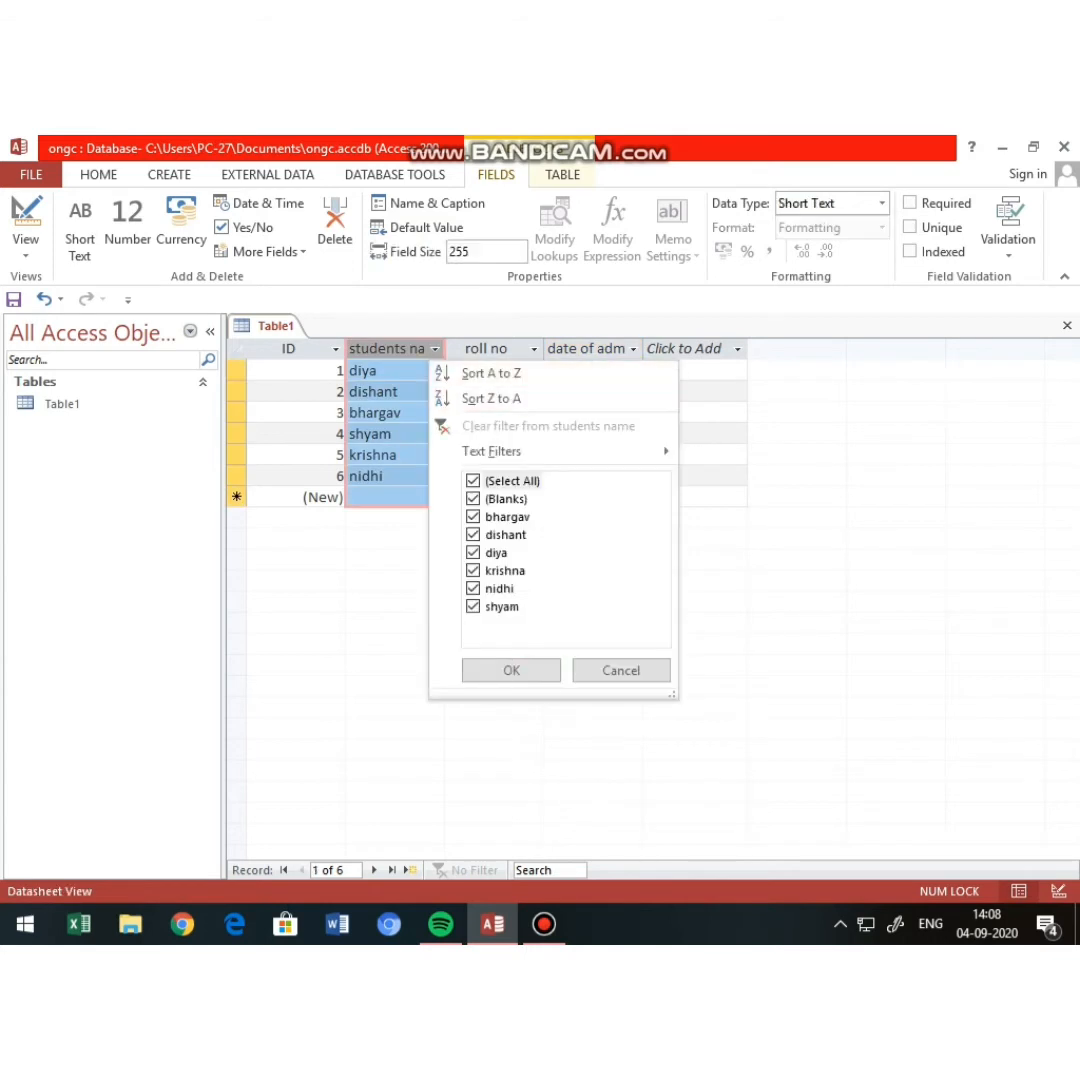
left_click(621, 671)
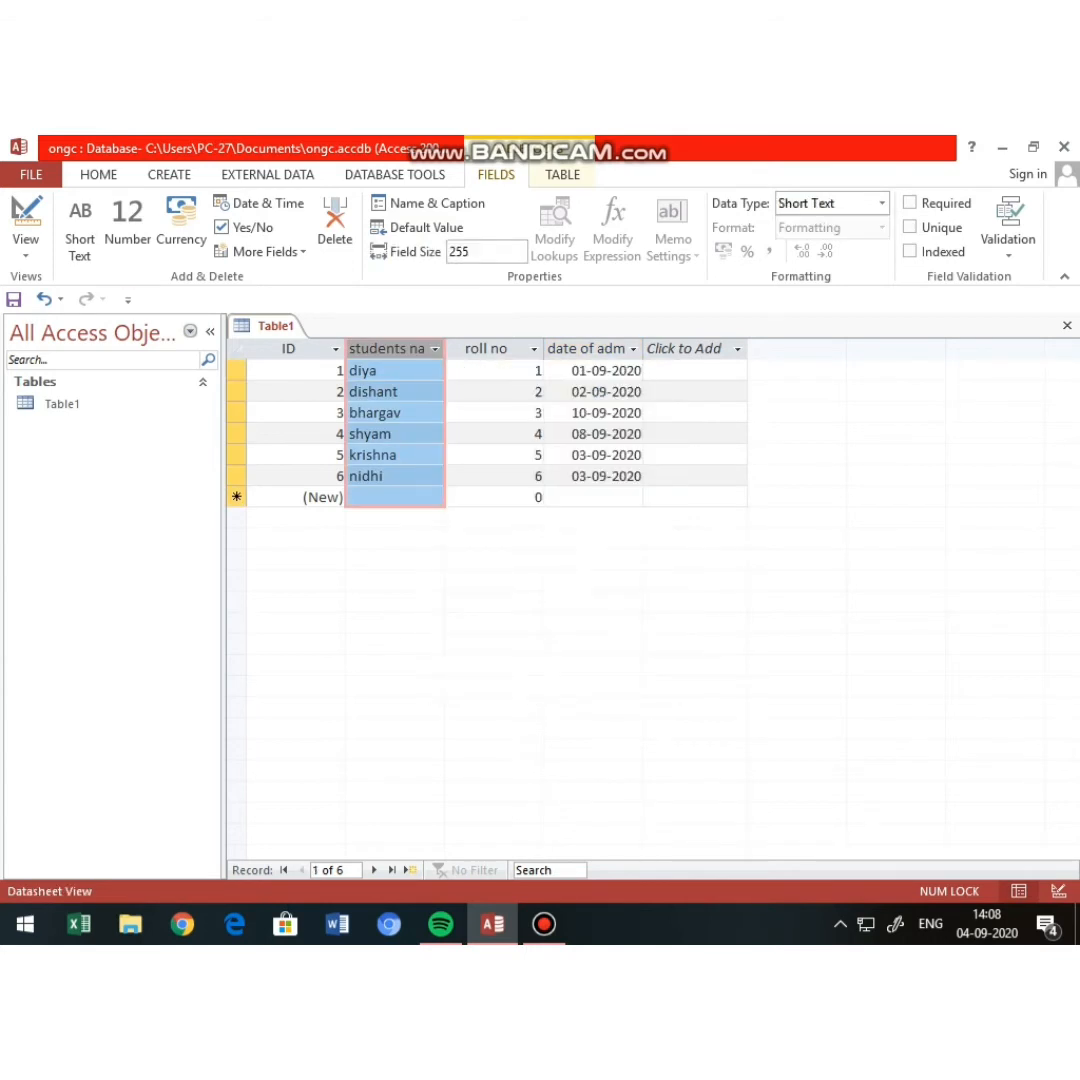
Step: Switch the table to Design View, saving it under the name "standard 8"
left_click(26, 248)
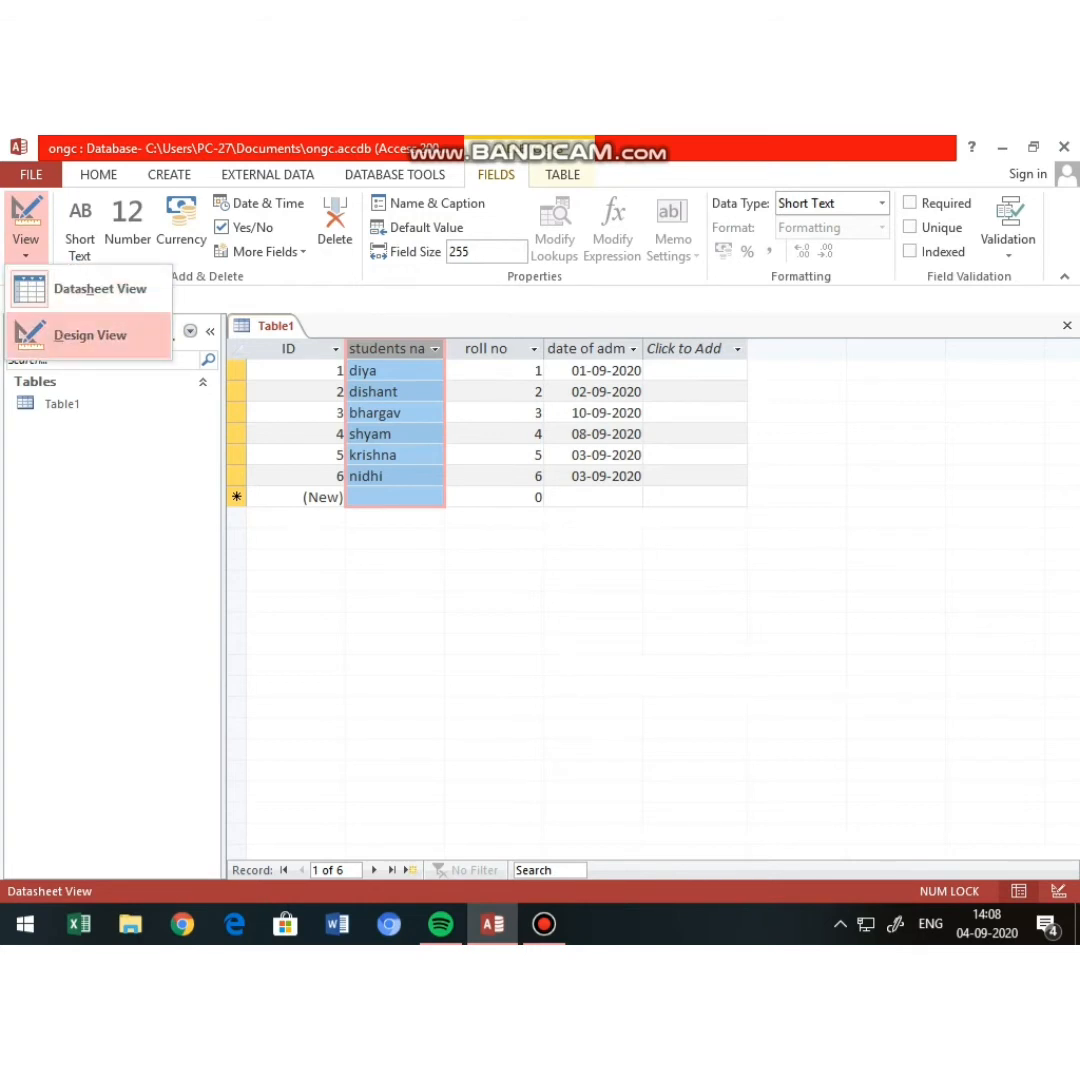
left_click(90, 335)
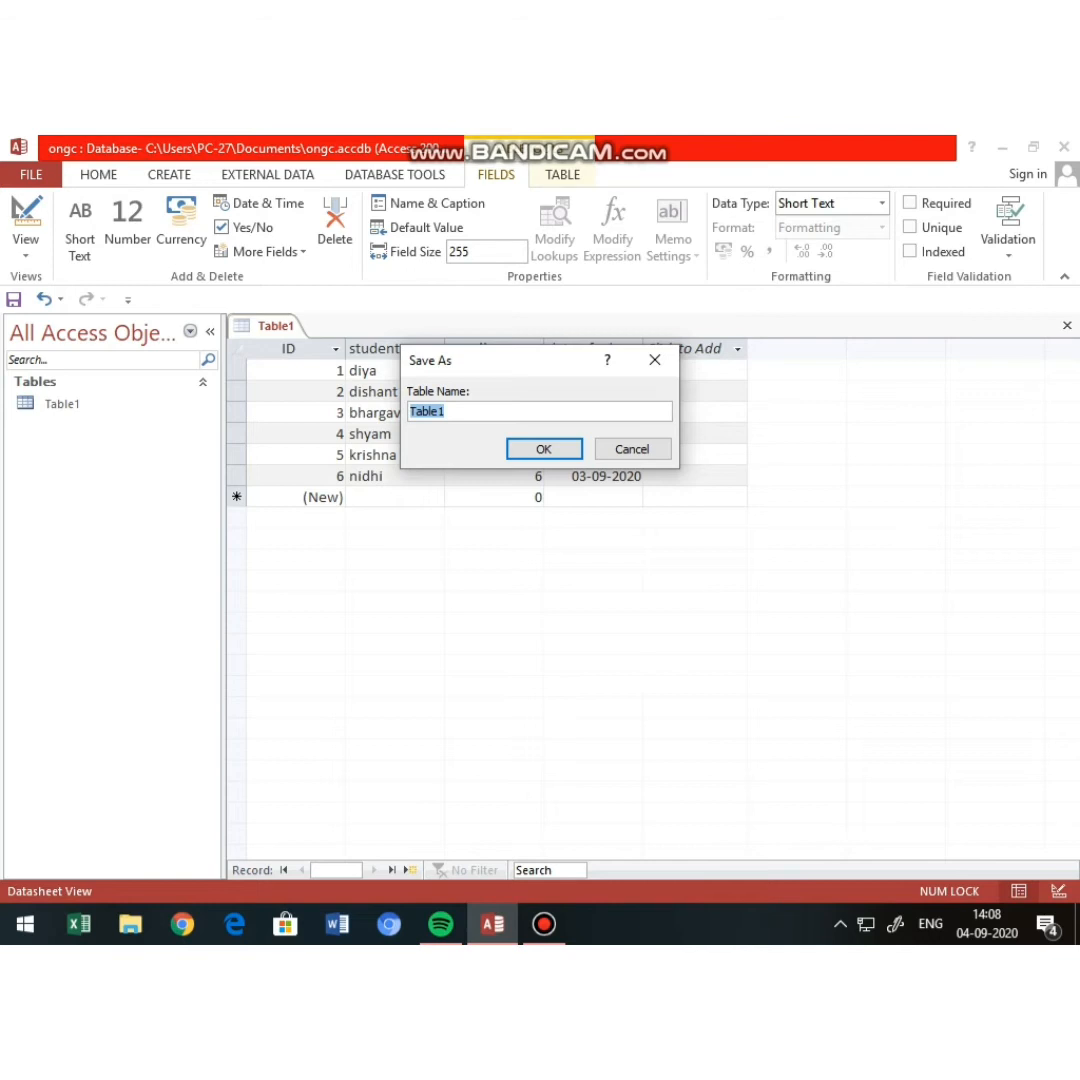
type("standard 8")
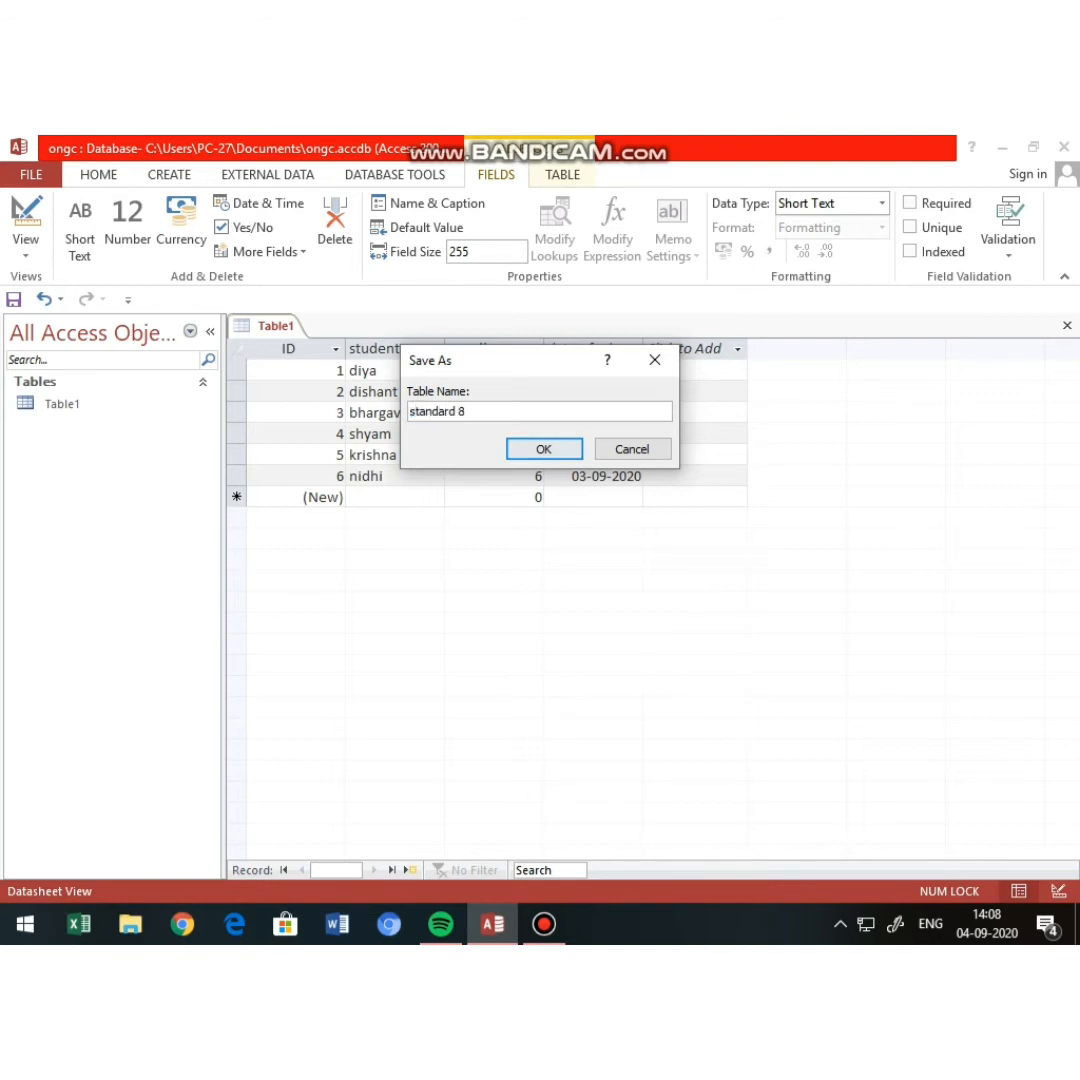
key("Return")
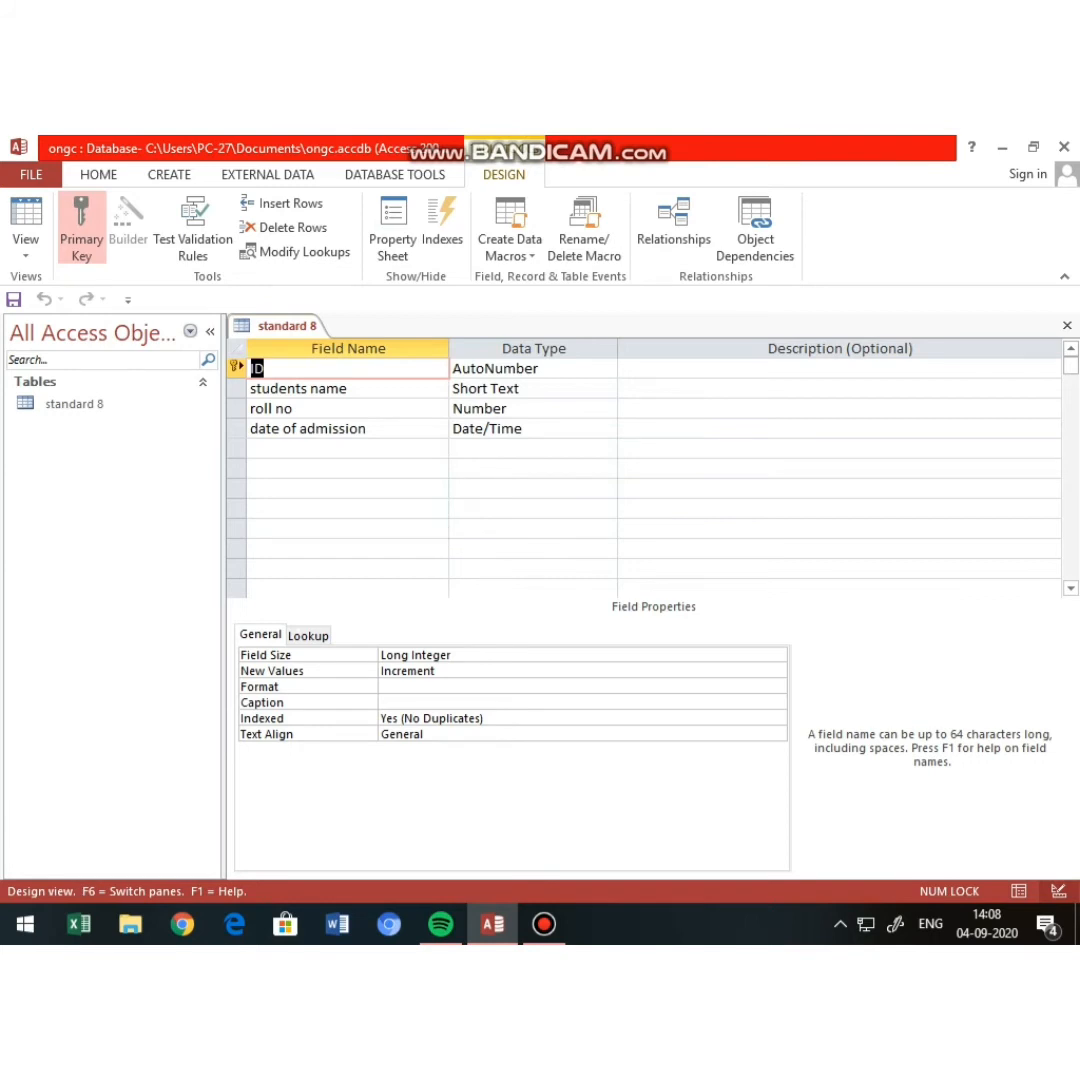
Step: Change the data type of the students name field to Long Text
left_click(352, 389)
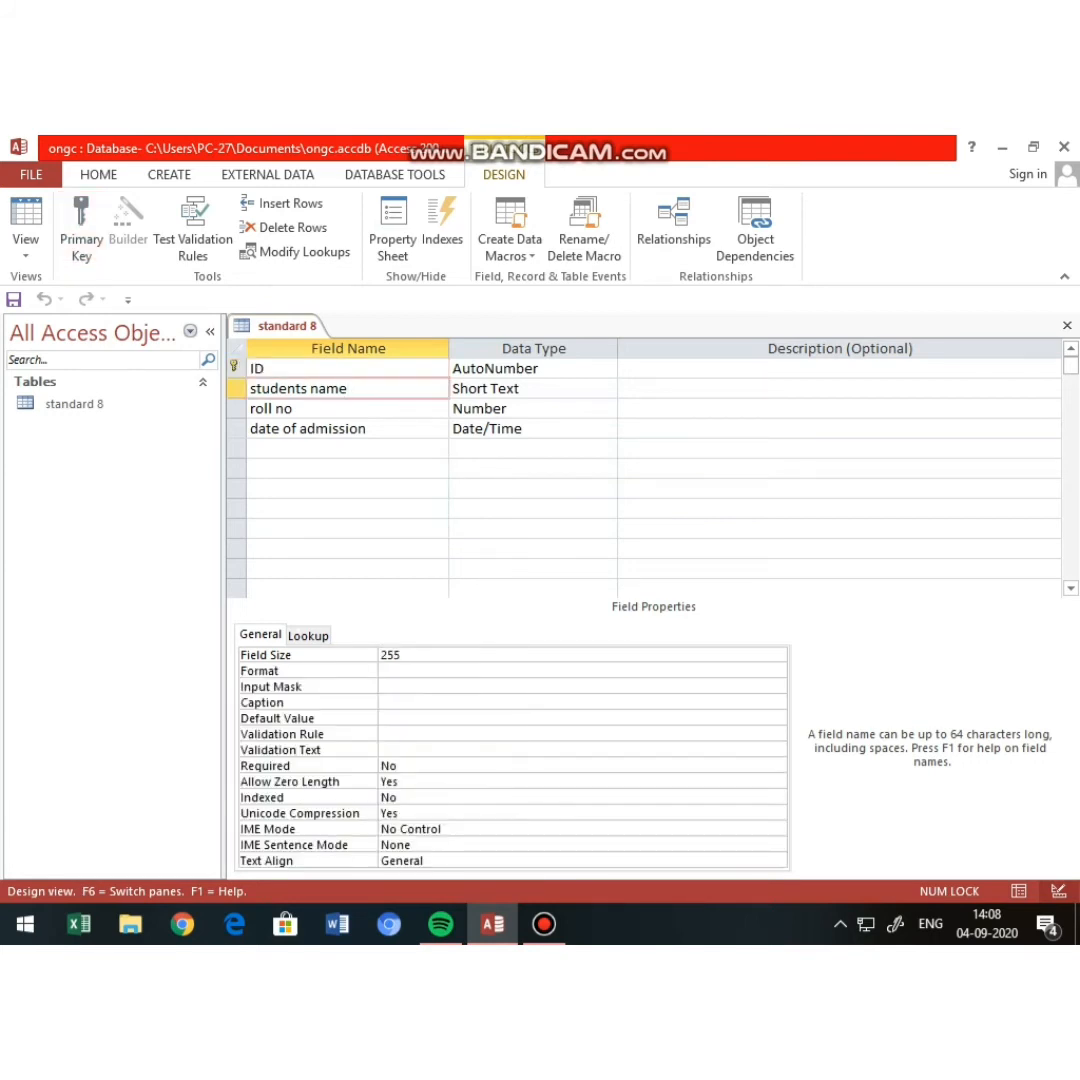
left_click(555, 389)
left_click(607, 389)
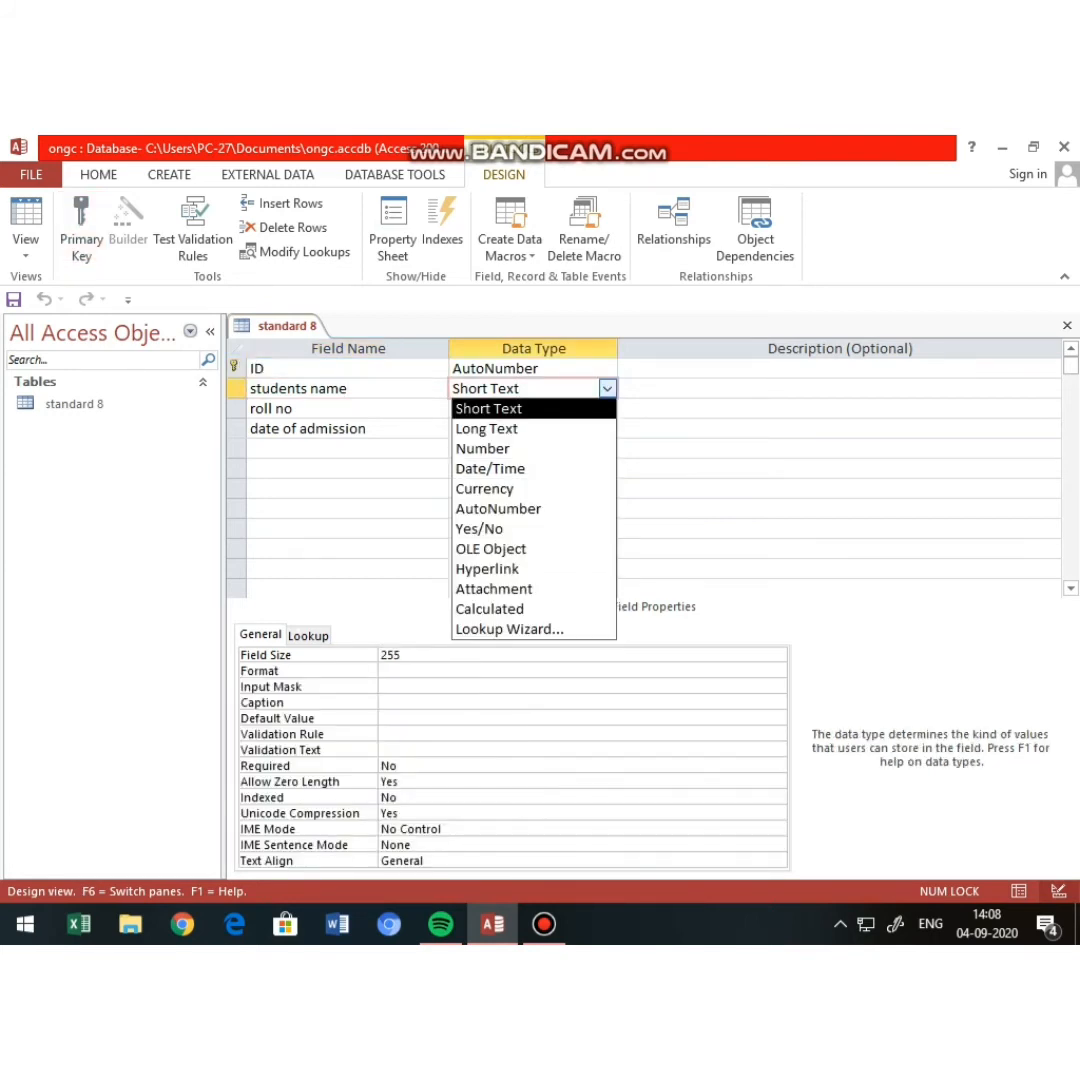
left_click(530, 429)
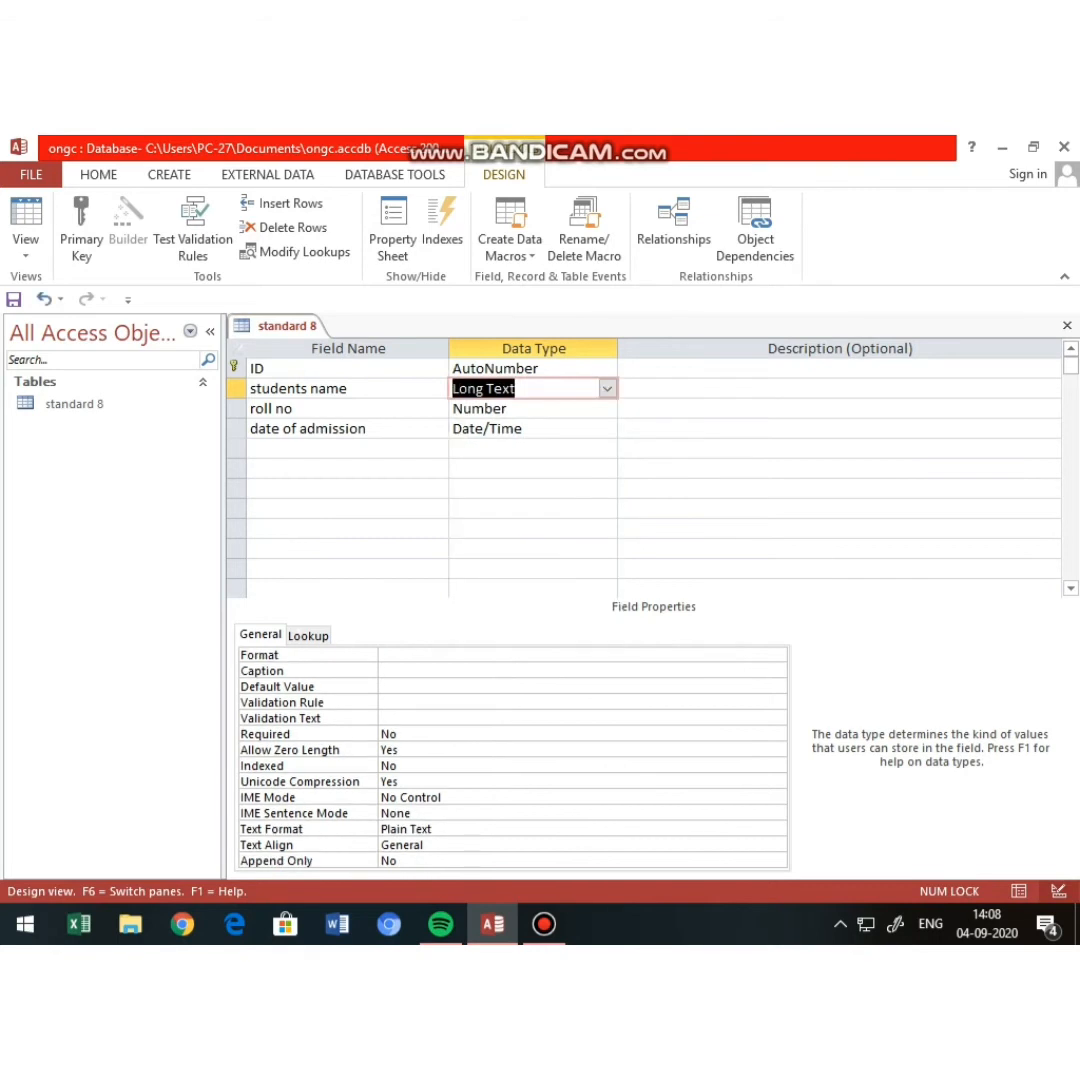
left_click(555, 409)
left_click(607, 409)
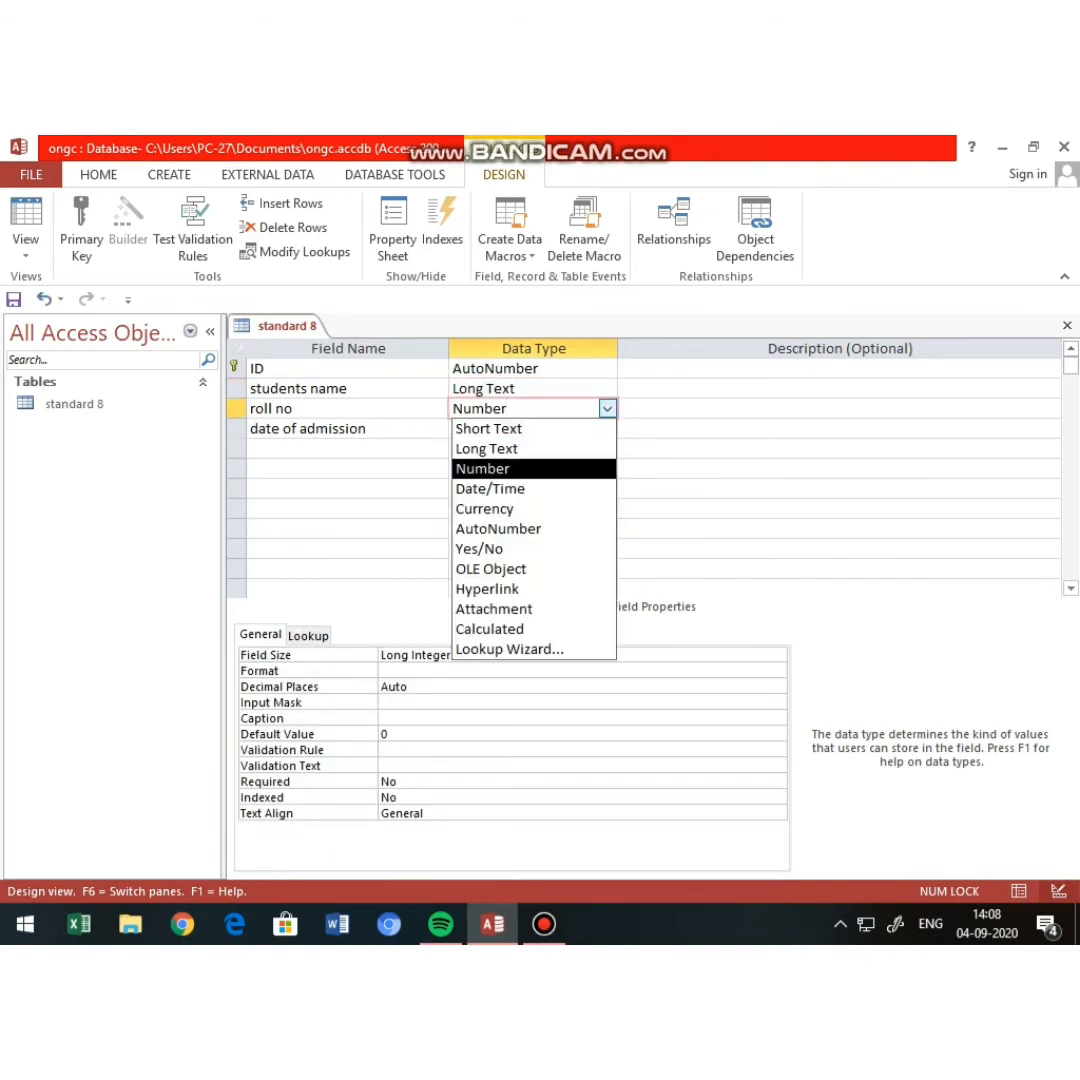
left_click(607, 409)
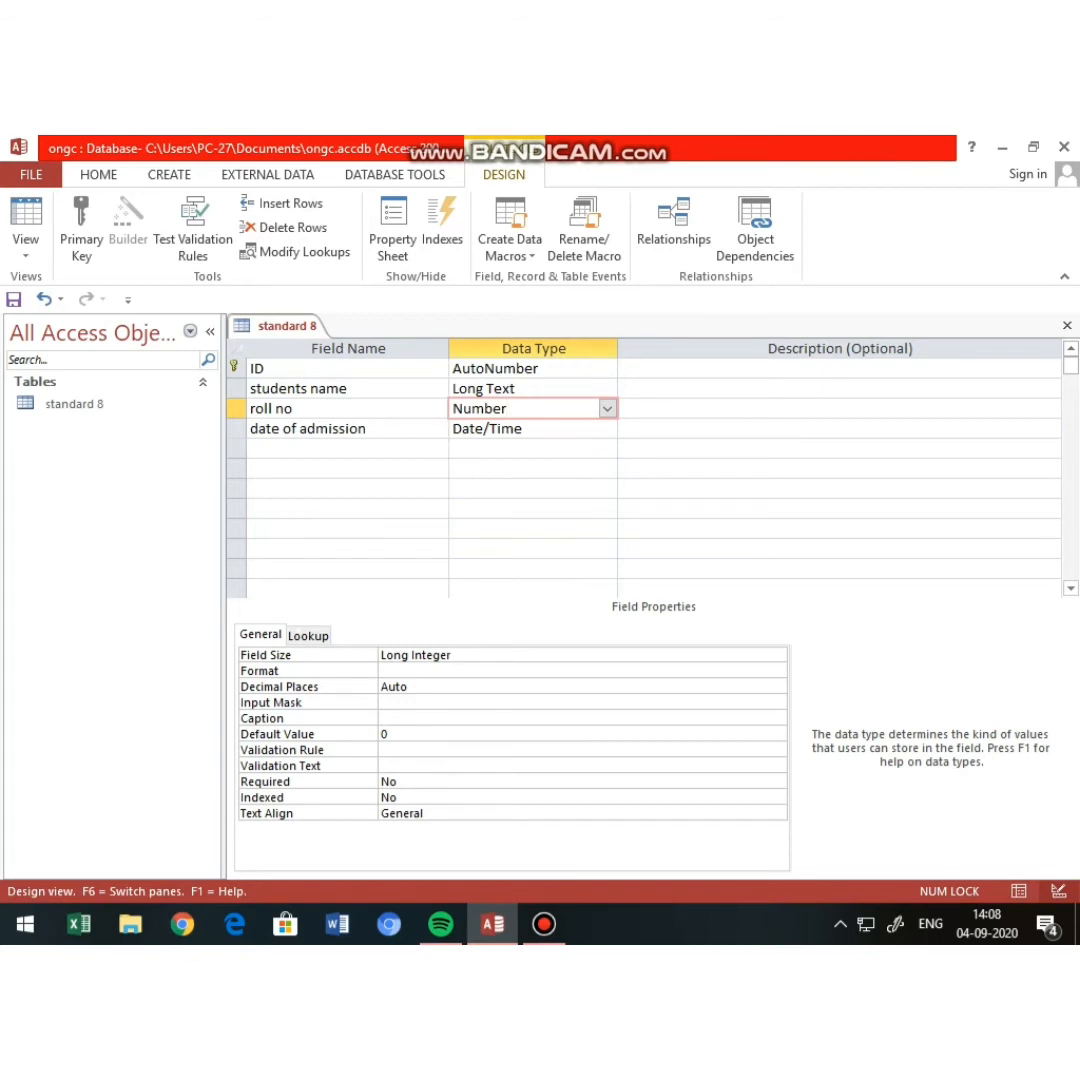
Step: Enter "name of the student" as the description of the students name field
left_click(680, 389)
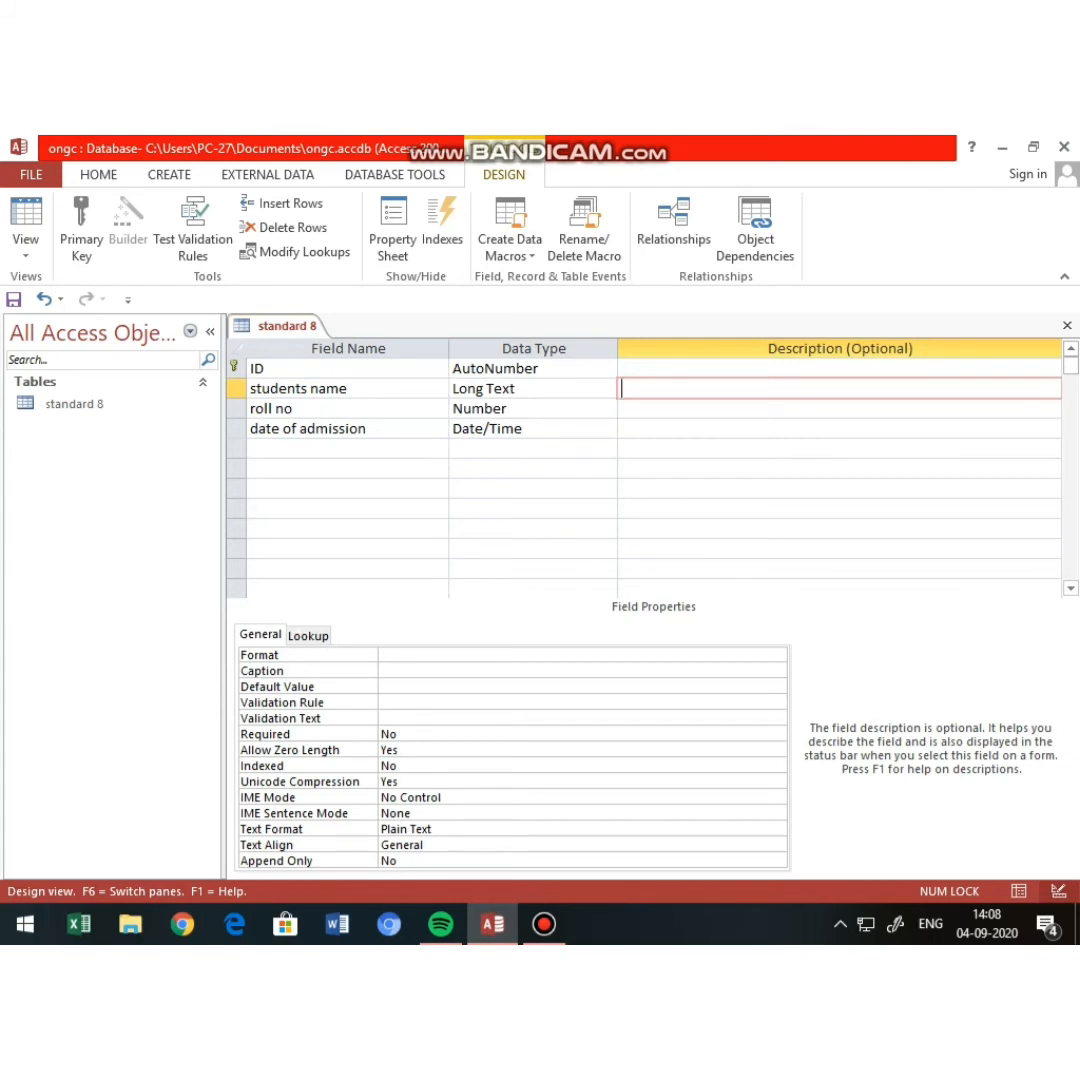
type("name of the syudent")
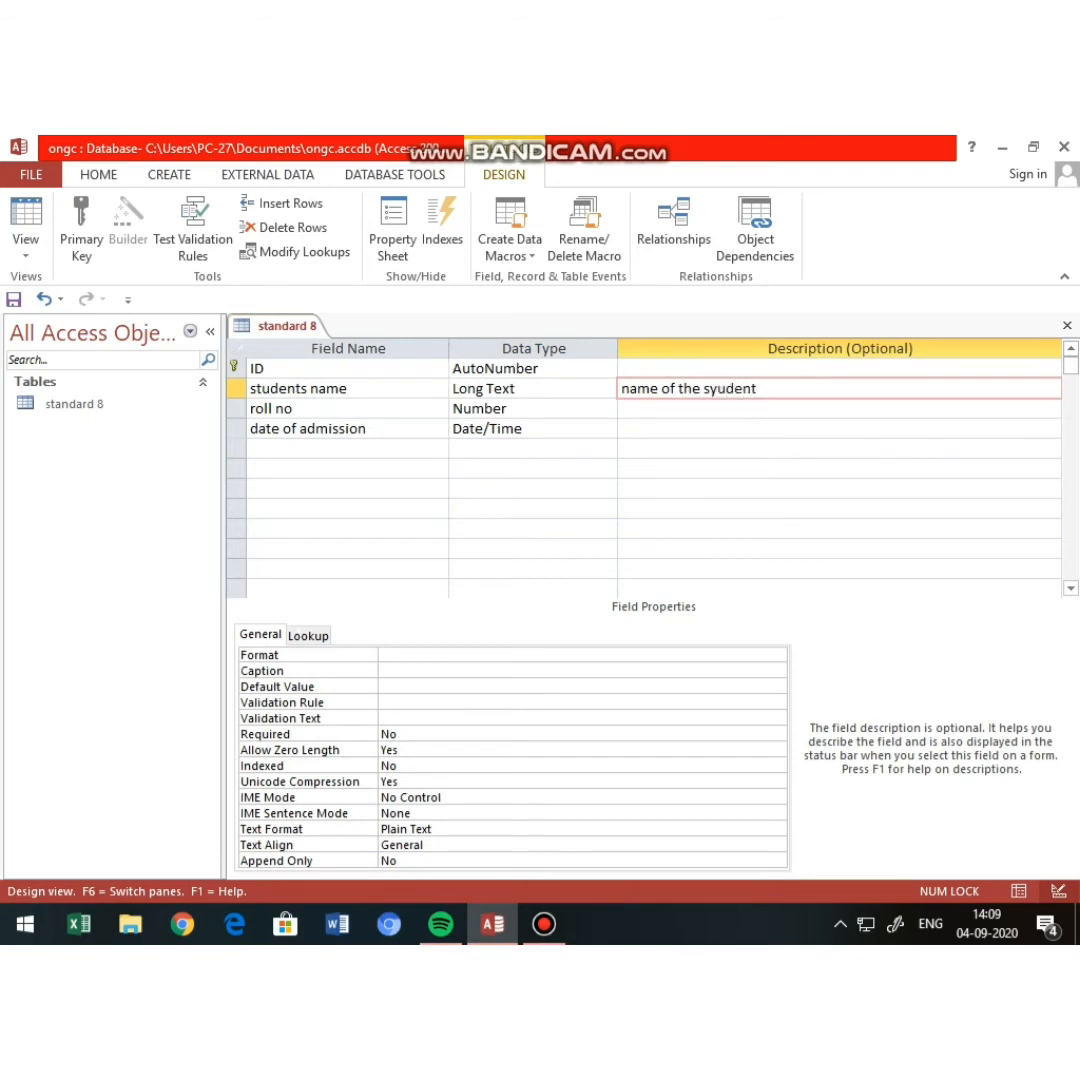
key("BackSpace")
key("BackSpace")
key("BackSpace")
key("BackSpace")
key("BackSpace")
key("BackSpace")
type("tudent")
Step: Enter "roll number of the student" as the description of the roll no field
key("Down")
type("r")
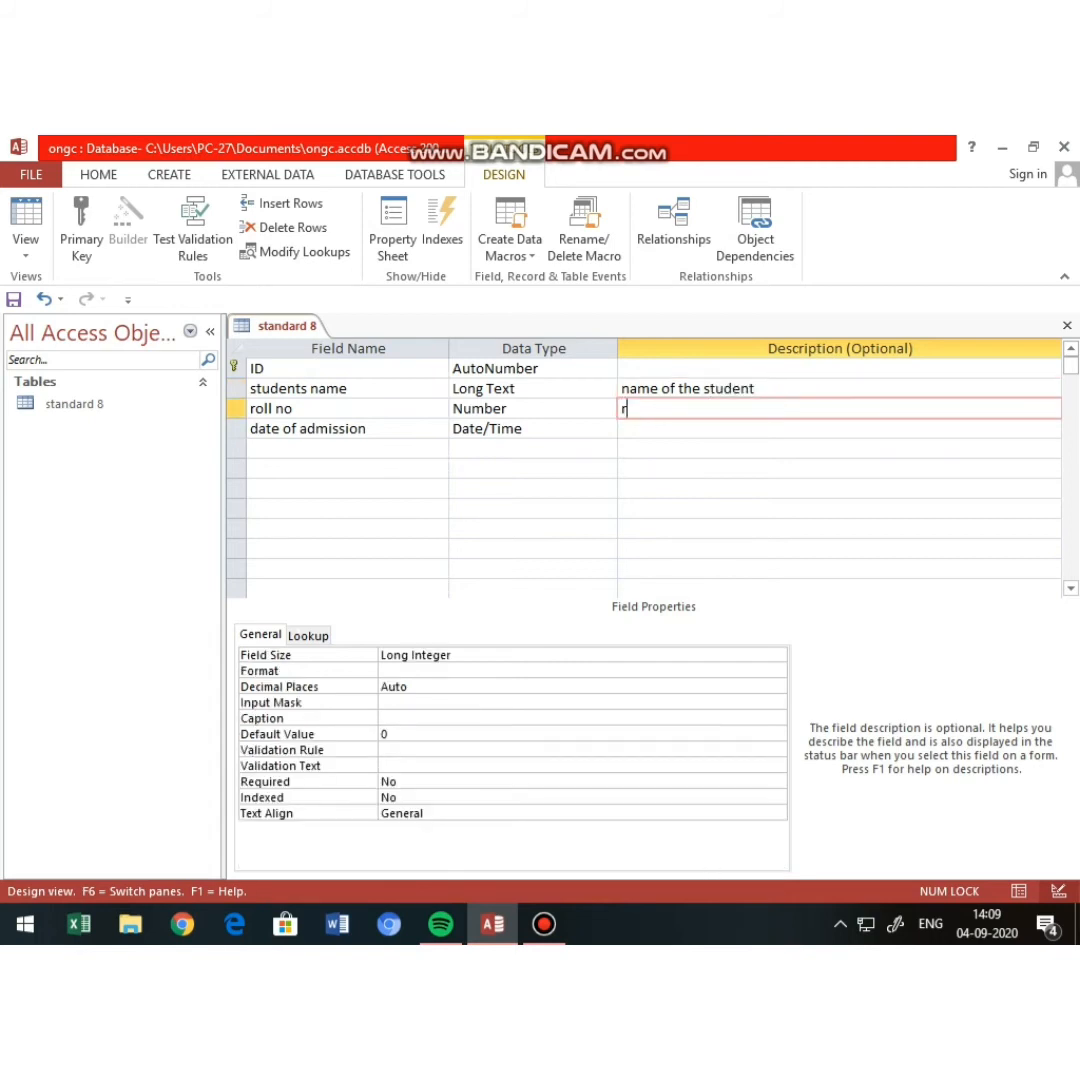
type("oll number of the student")
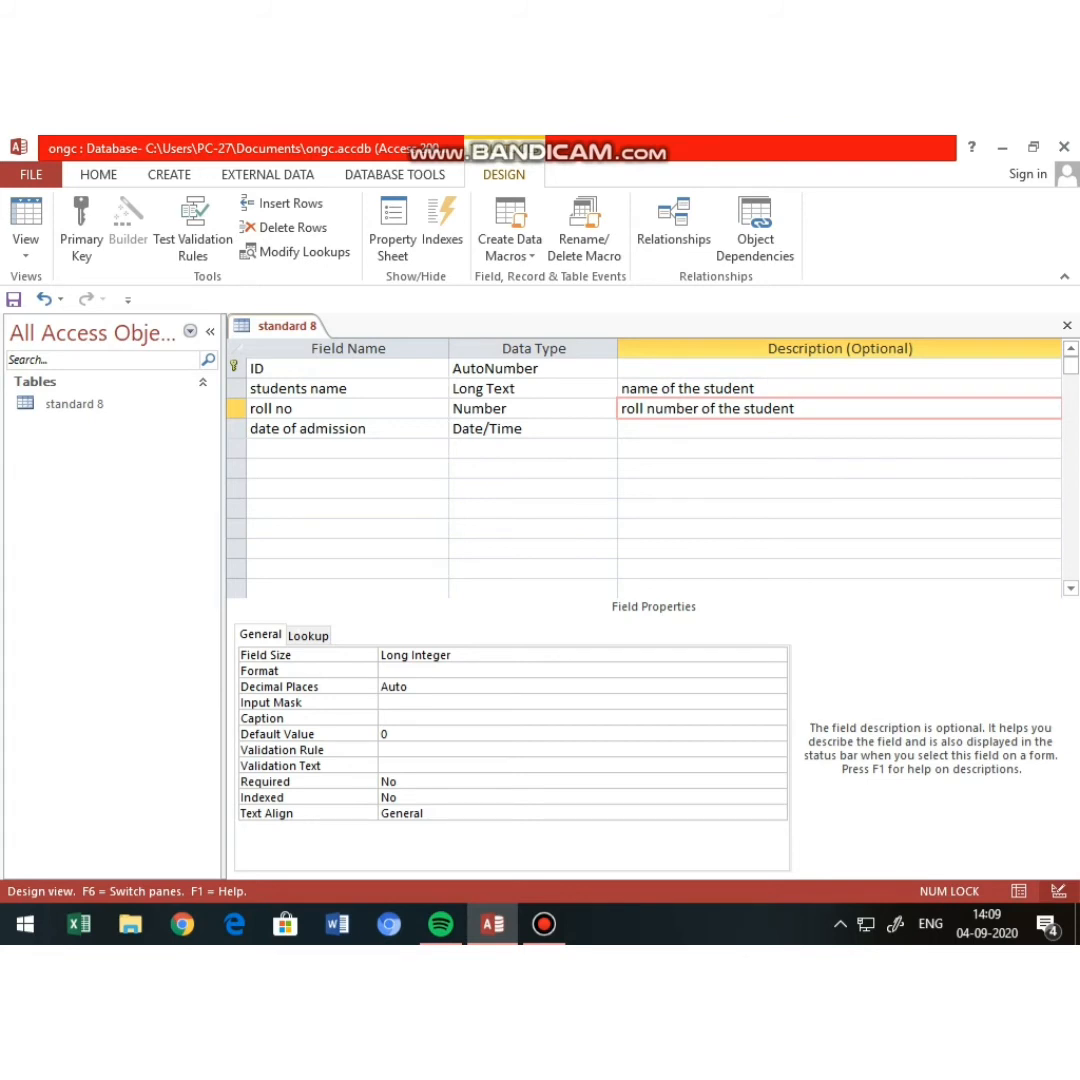
left_click(460, 548)
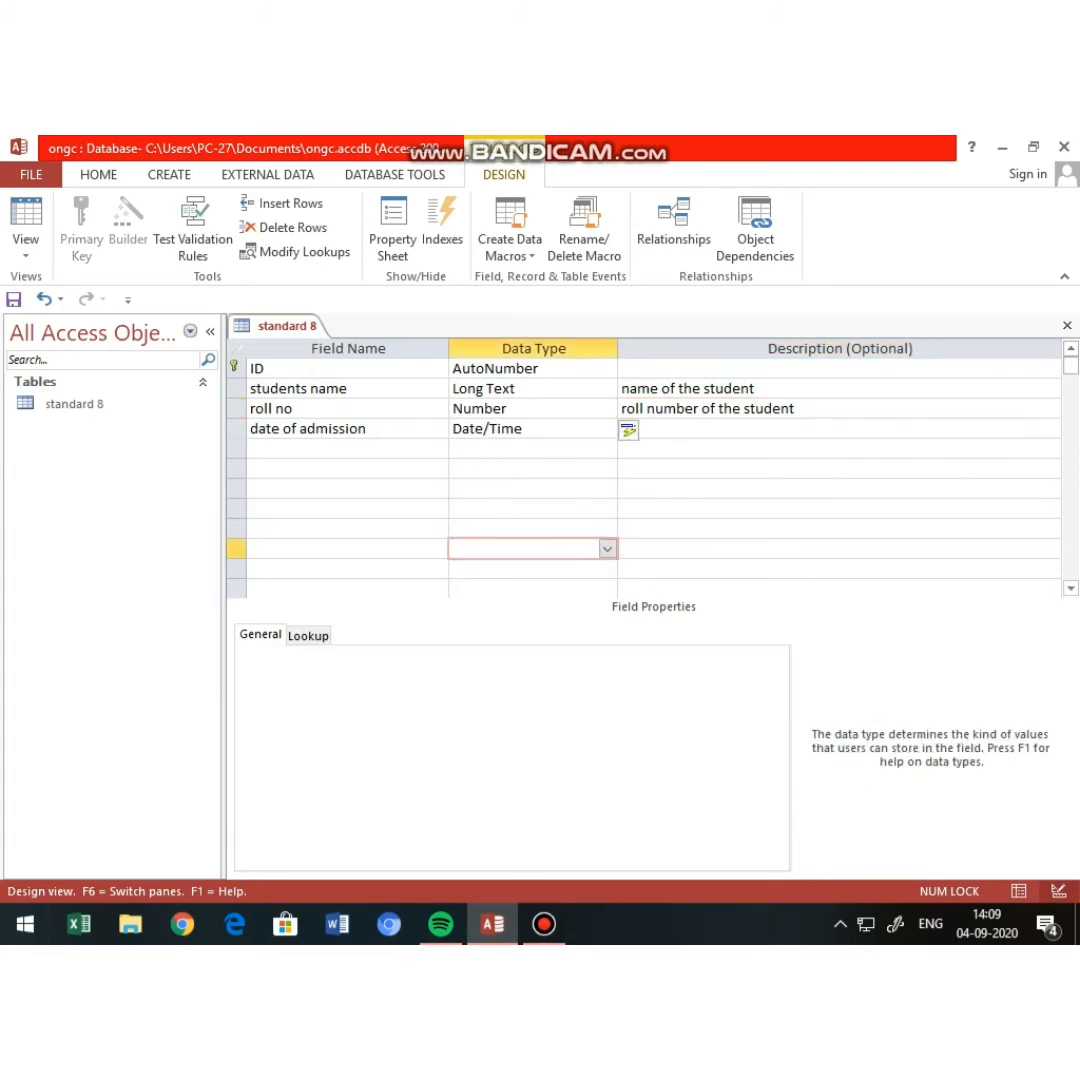
Step: Switch the standard 8 table to Datasheet View, saving the design changes
left_click(26, 245)
left_click(100, 289)
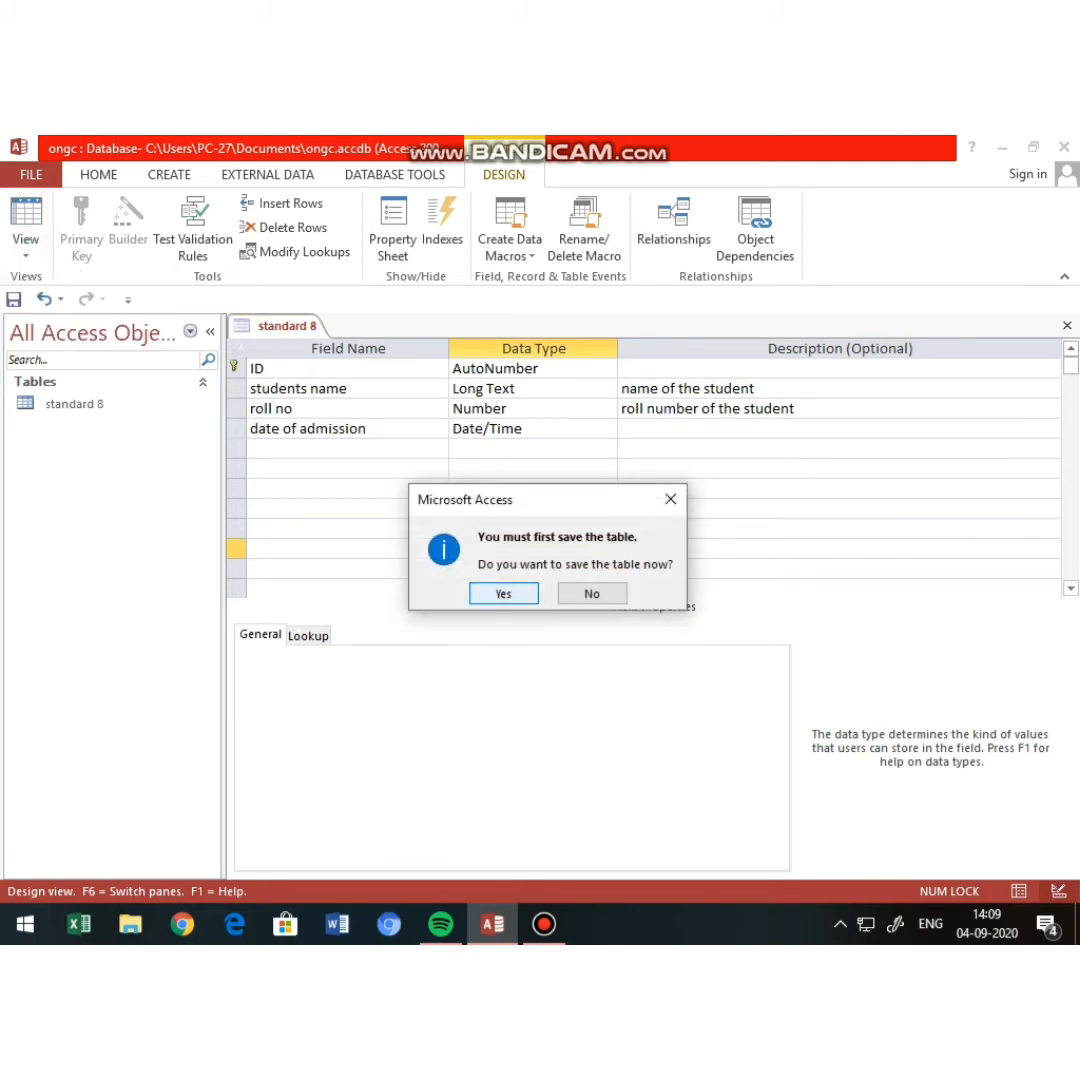
key("Return")
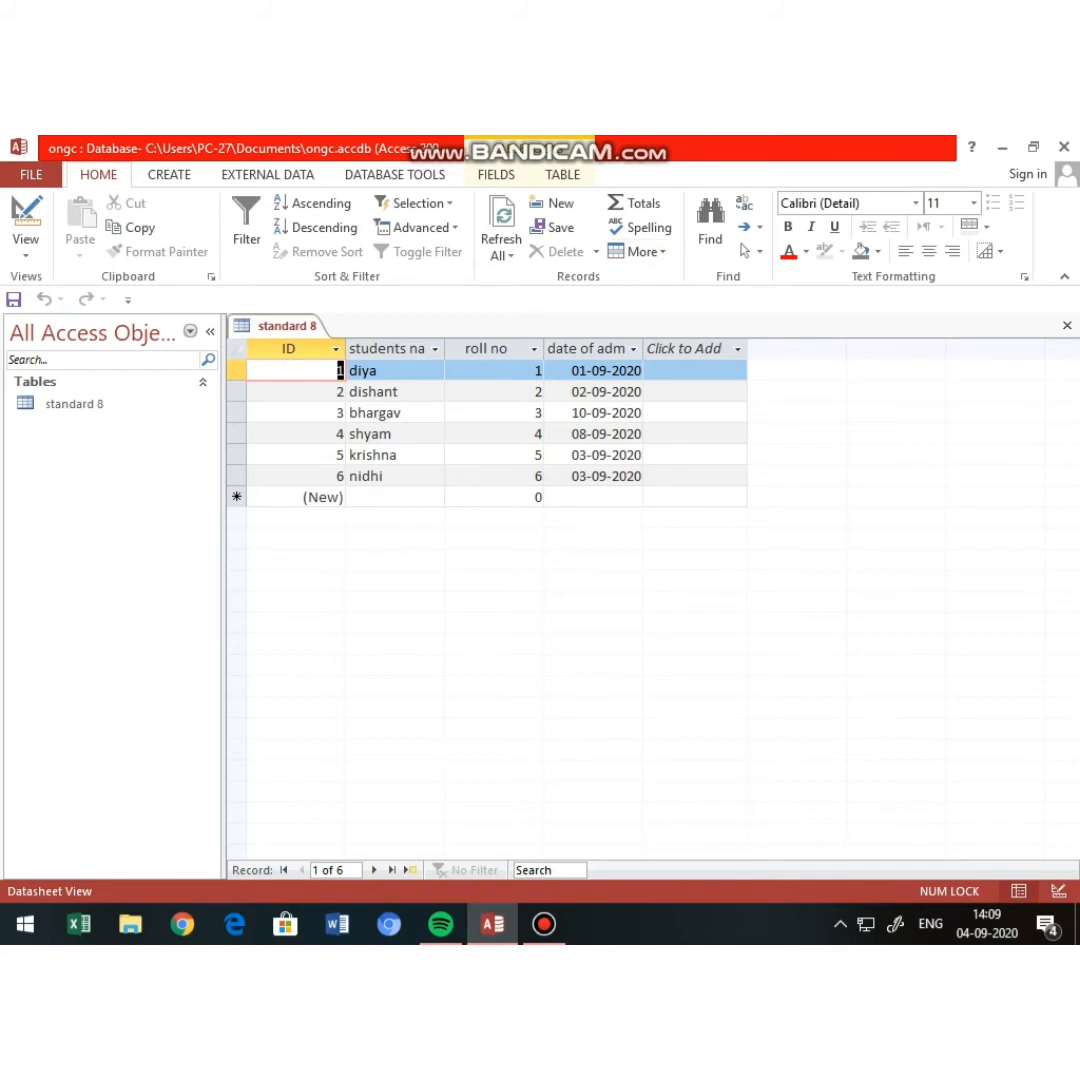
Step: Add a totals row to the table and set the ID column's total to Count
left_click(625, 205)
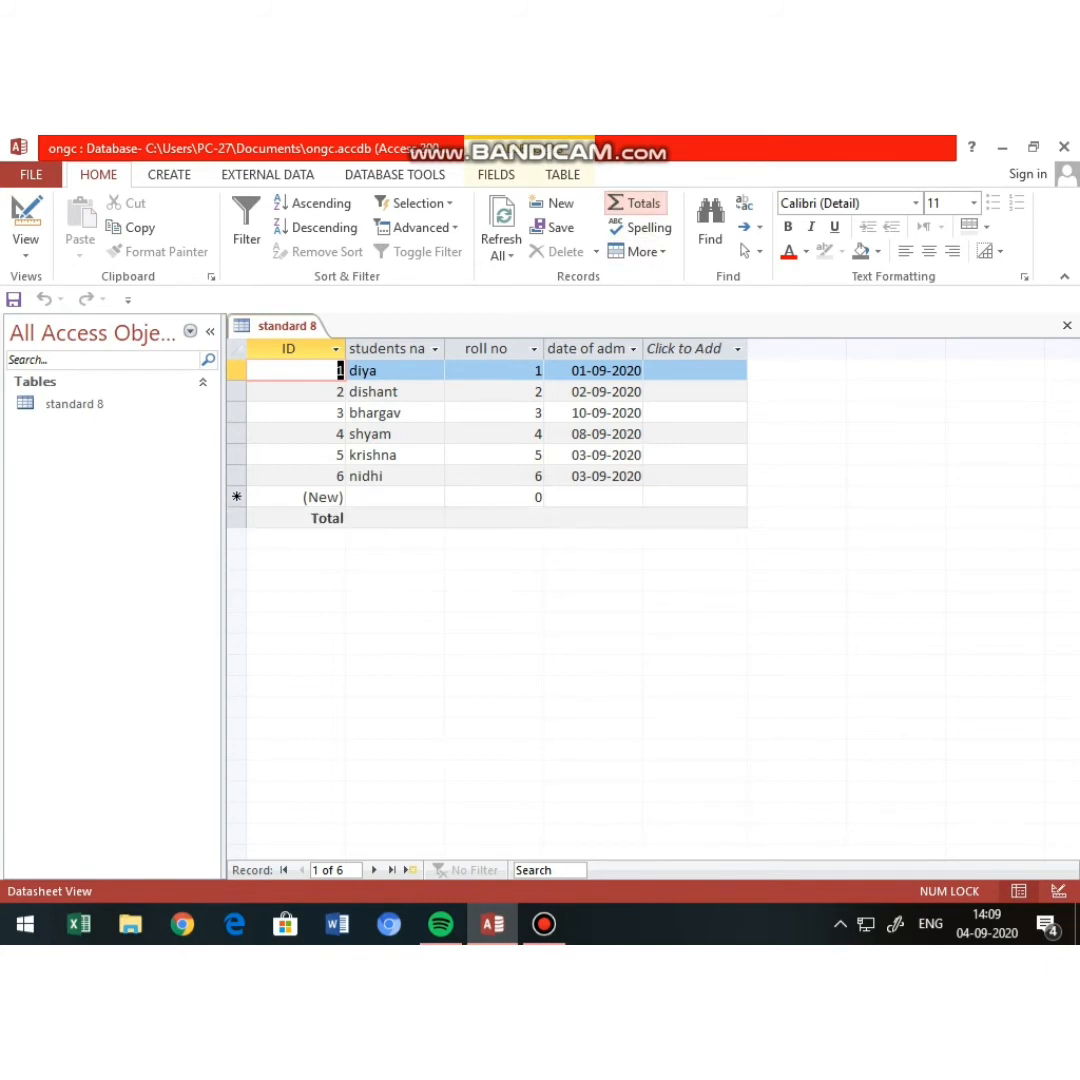
left_click(493, 518)
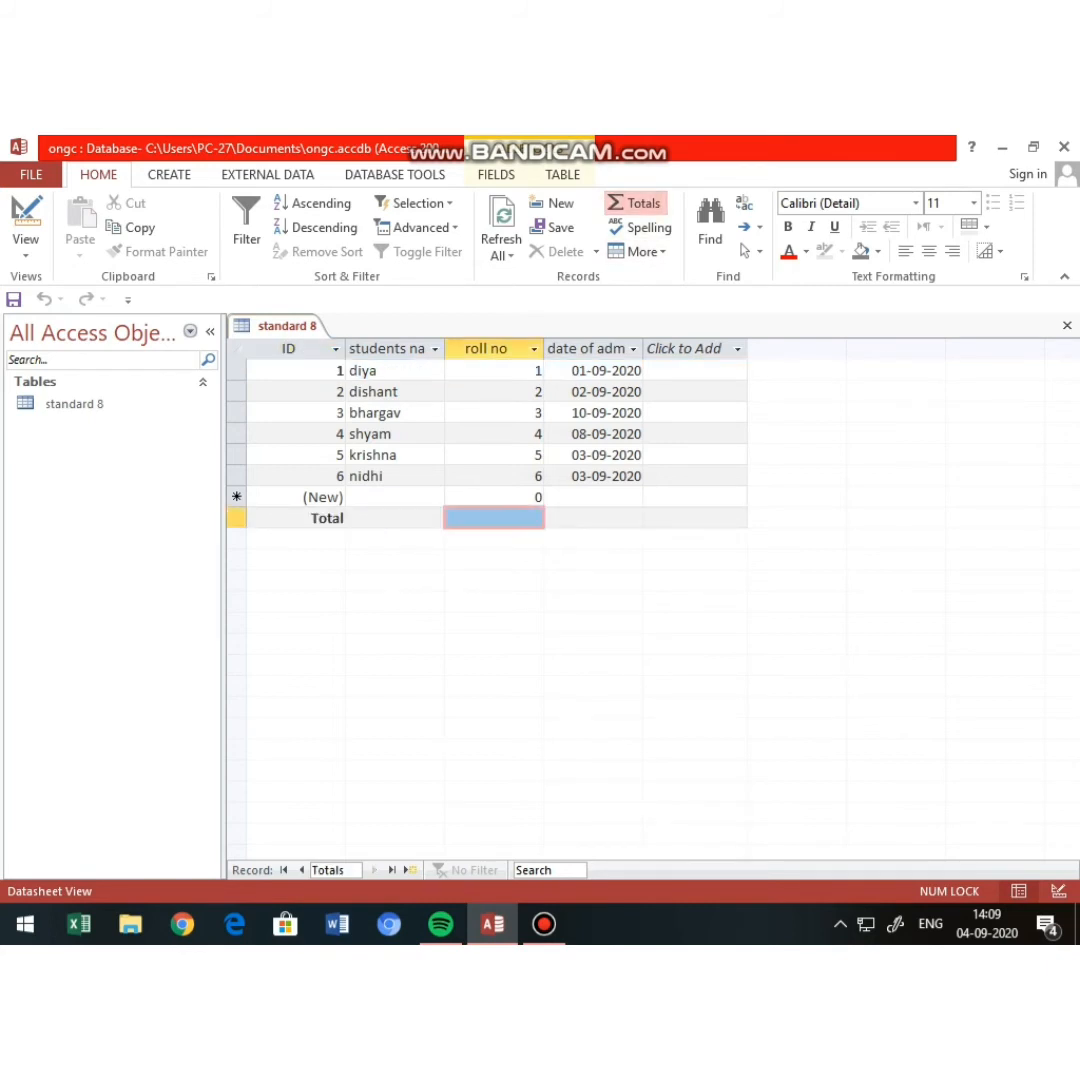
left_click(333, 518)
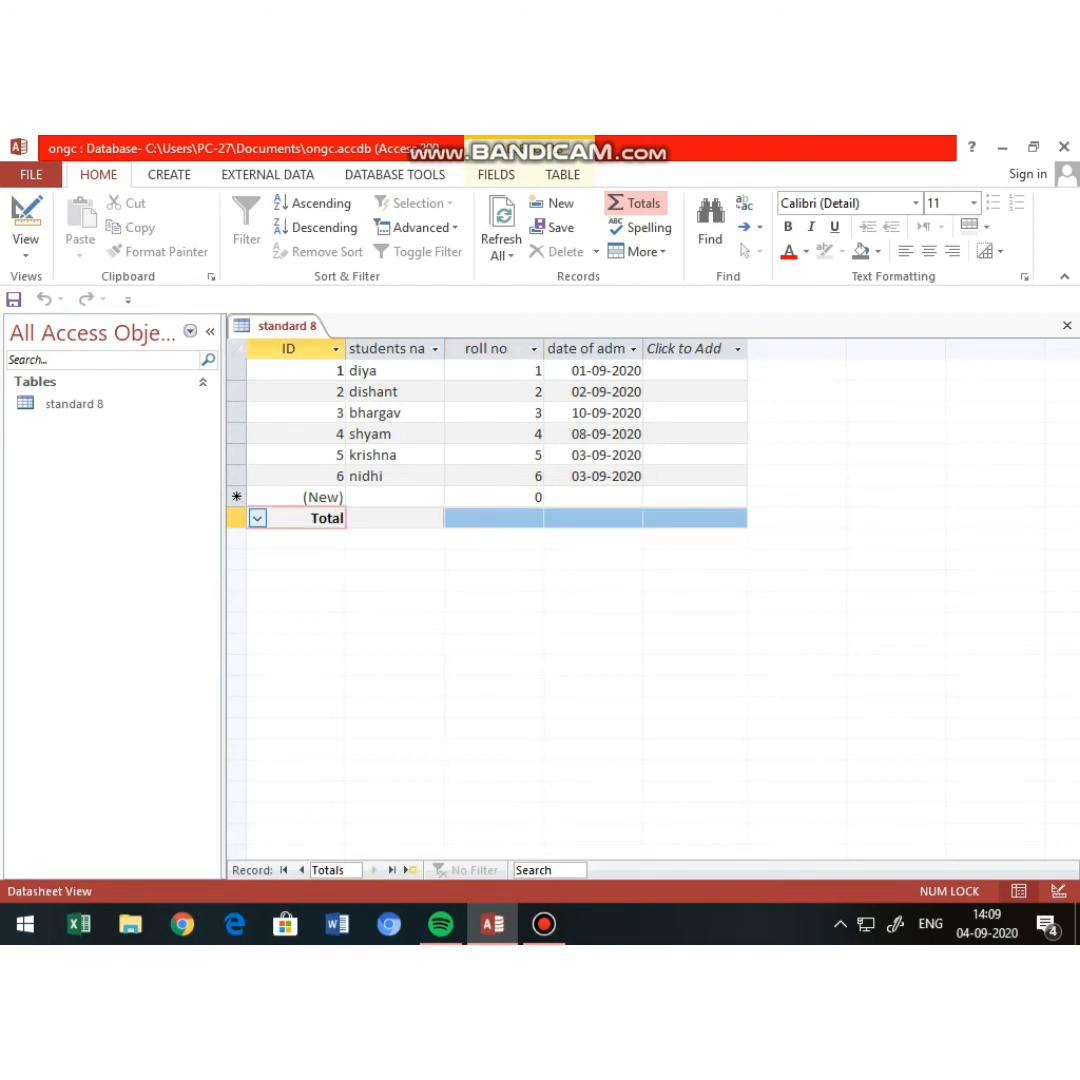
left_click(257, 518)
left_click(280, 559)
key("Right")
key("Right")
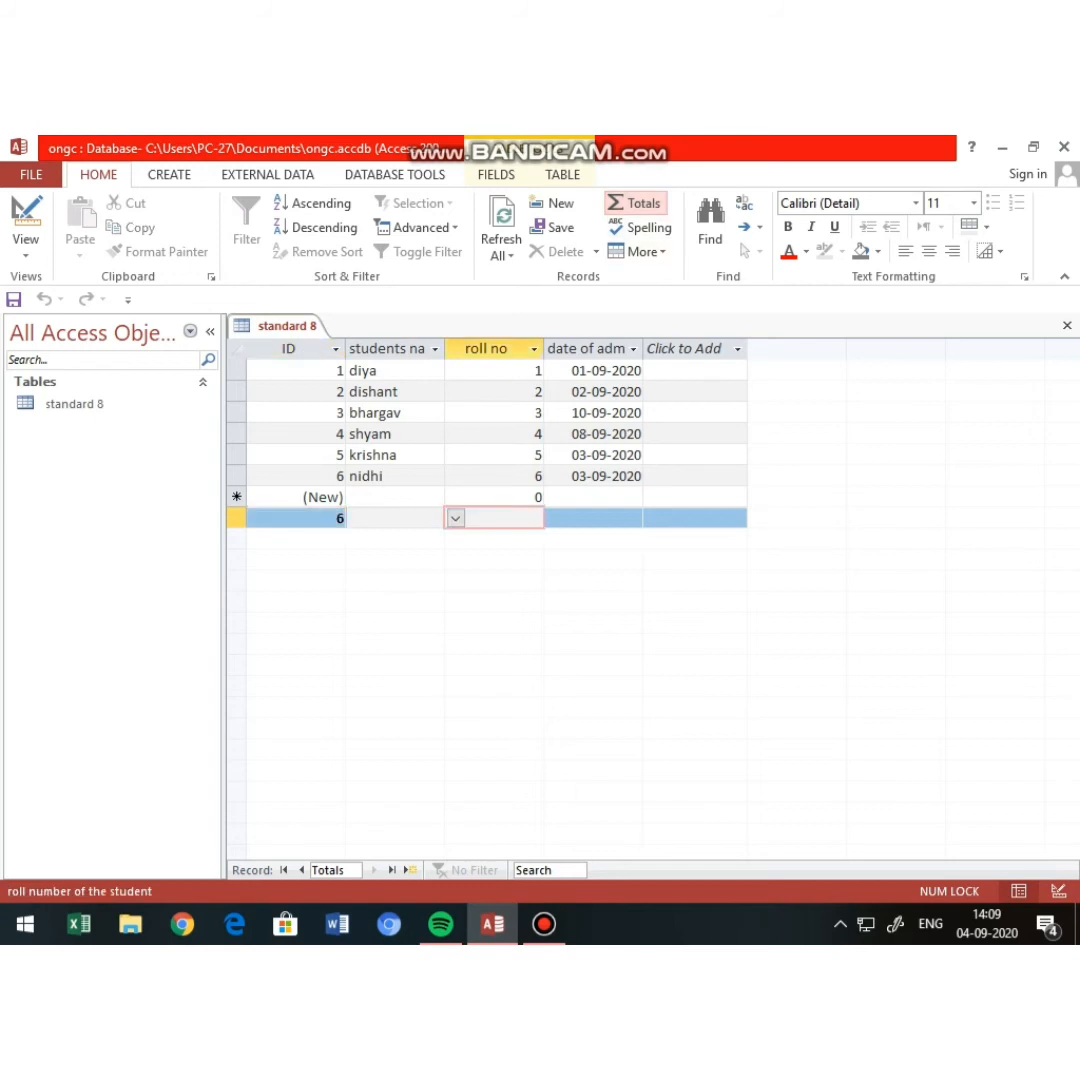
Step: Toggle the totals row off and on again, and set the roll no column's total to Sum
key("Up")
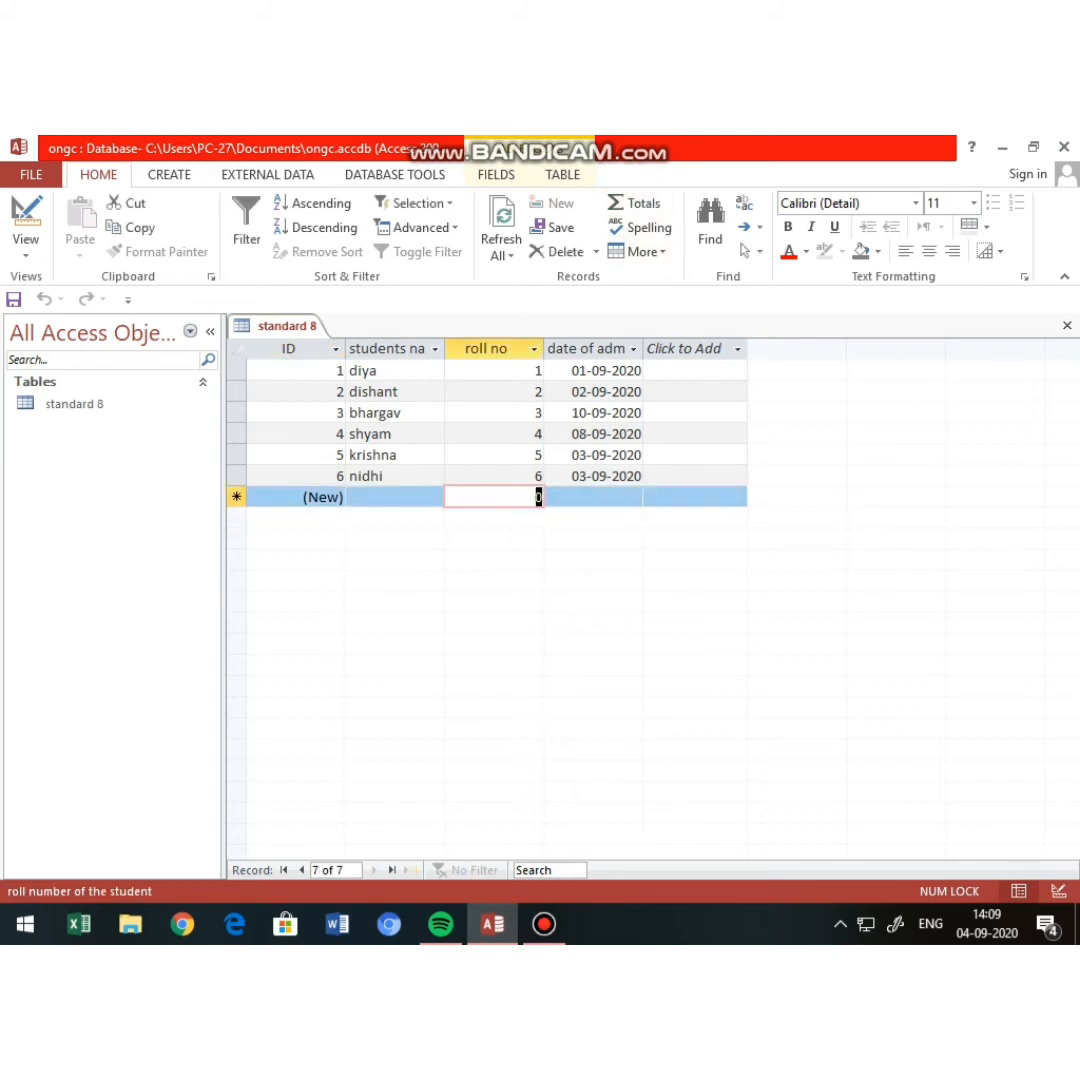
left_click(636, 203)
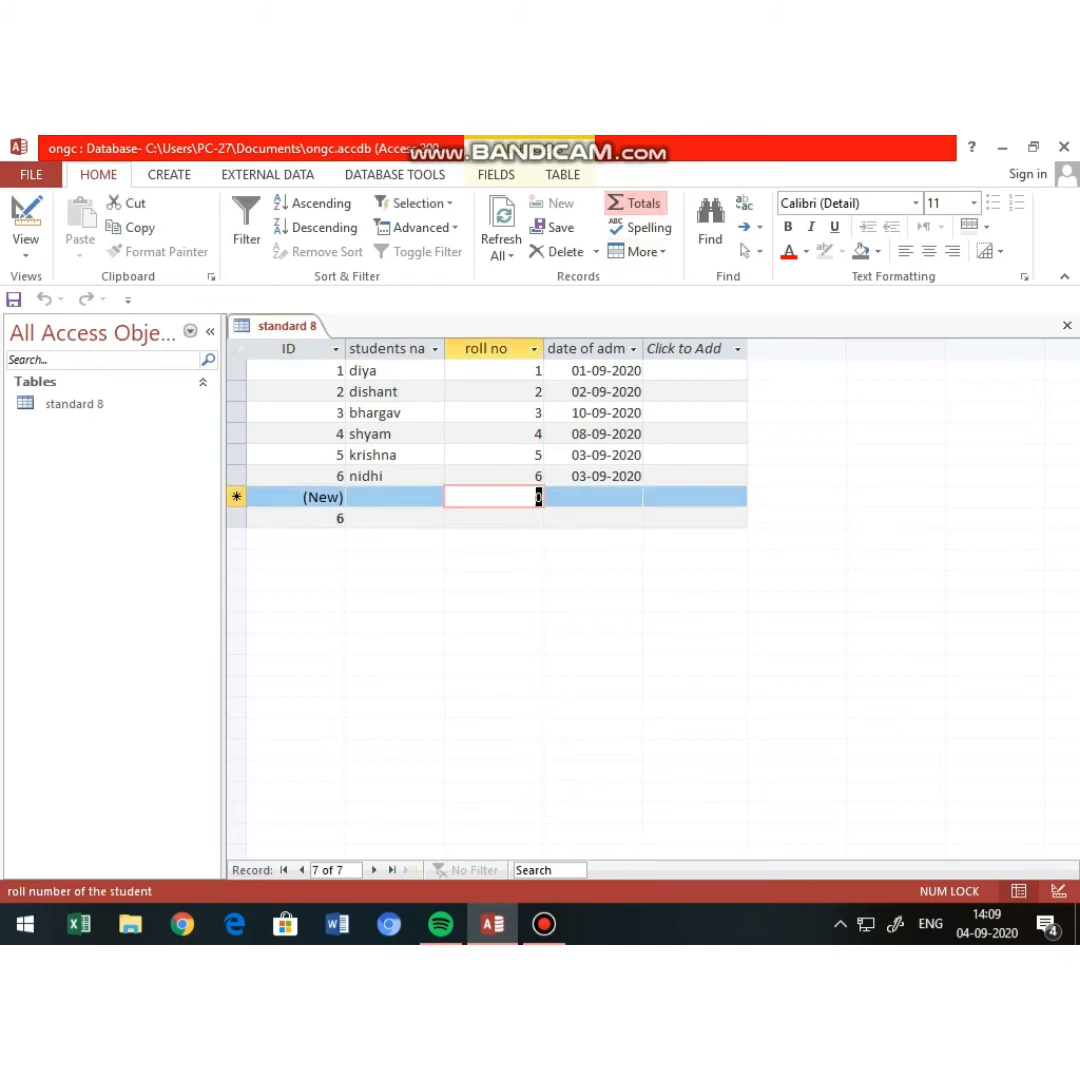
left_click(448, 477)
left_click(448, 518)
left_click(456, 518)
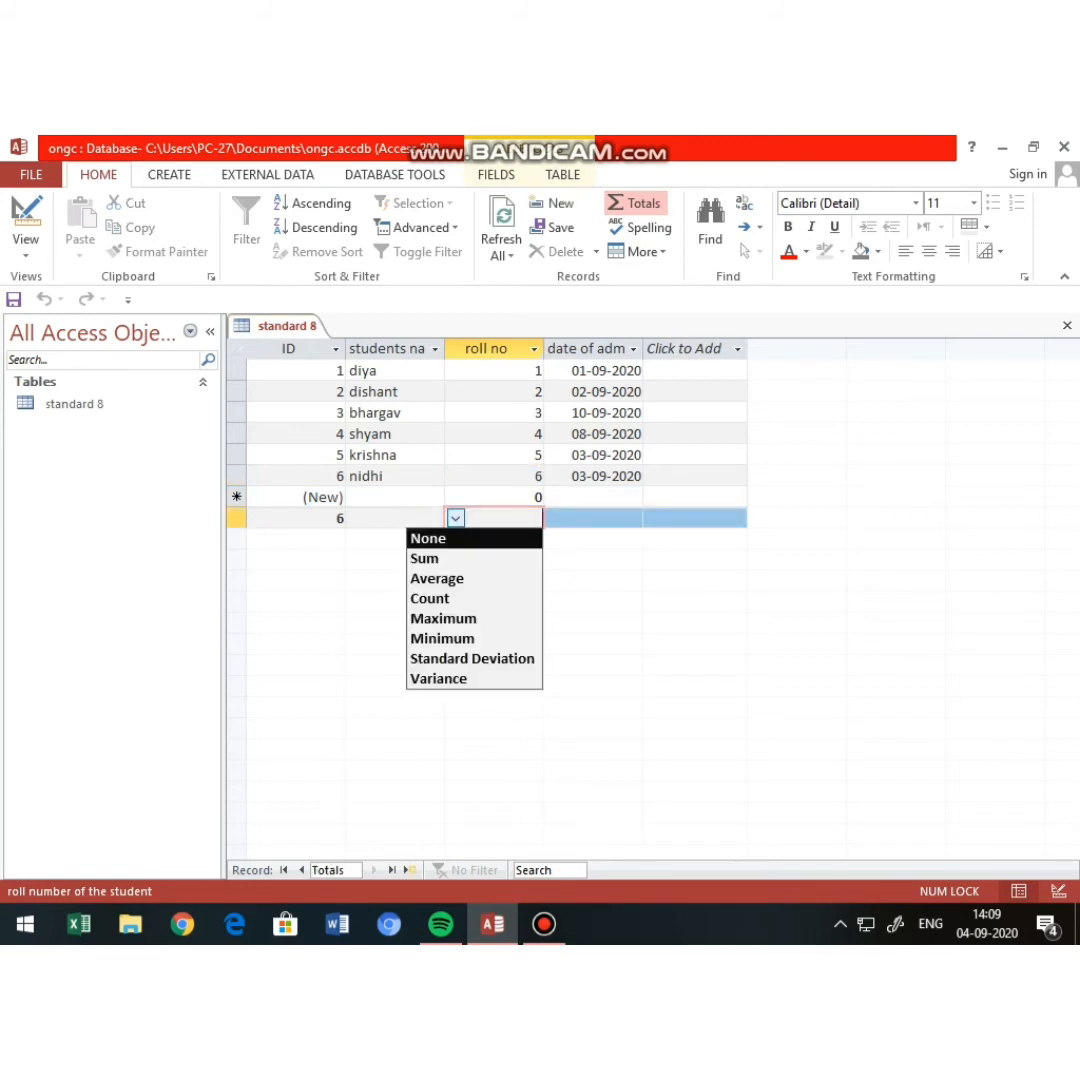
left_click(452, 559)
Step: Look through the aggregate functions offered for the roll no total, keeping Sum
left_click(456, 518)
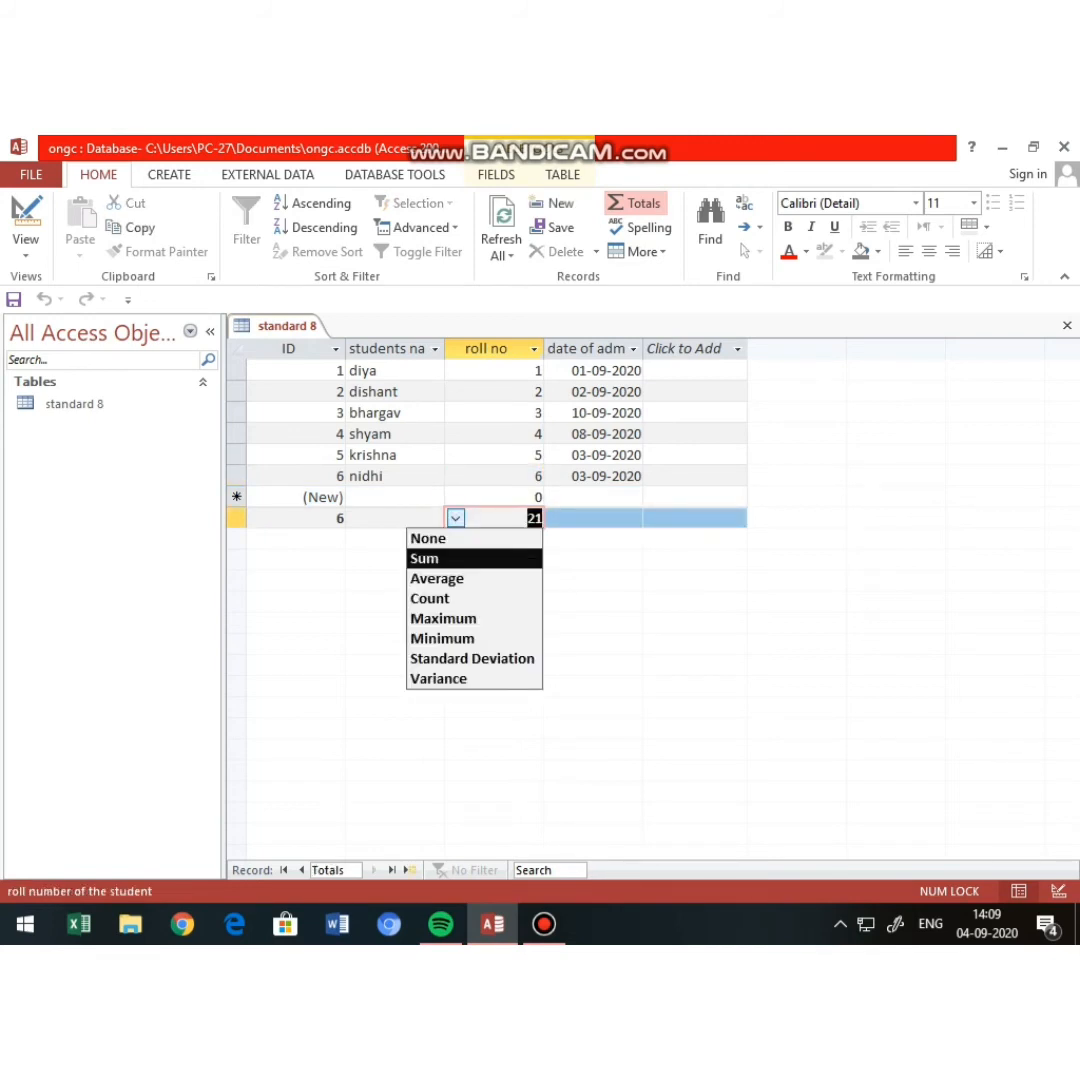
key("Down")
key("Down")
key("Down")
key("Down")
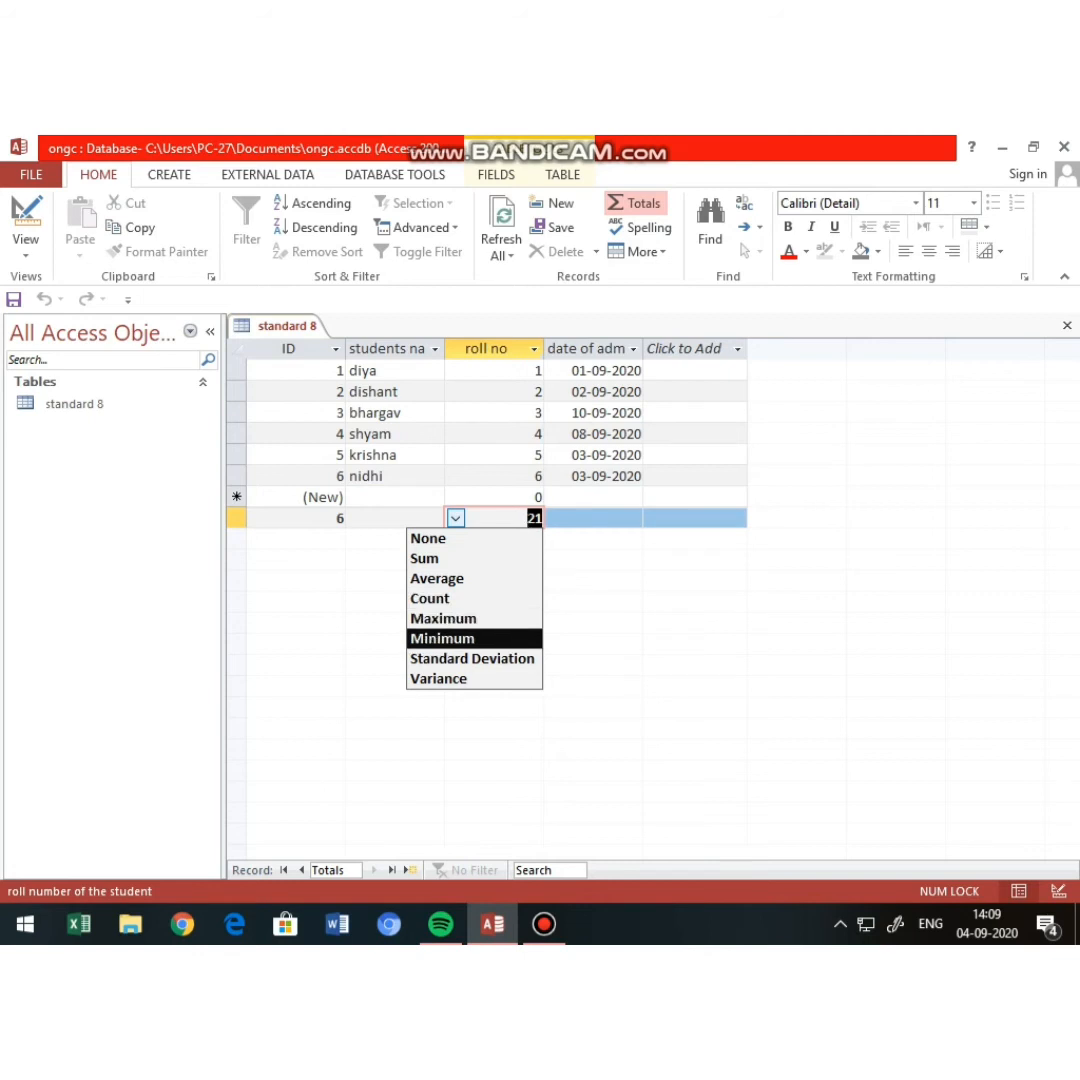
key("Down")
key("Down")
key("Up")
key("Up")
key("Return")
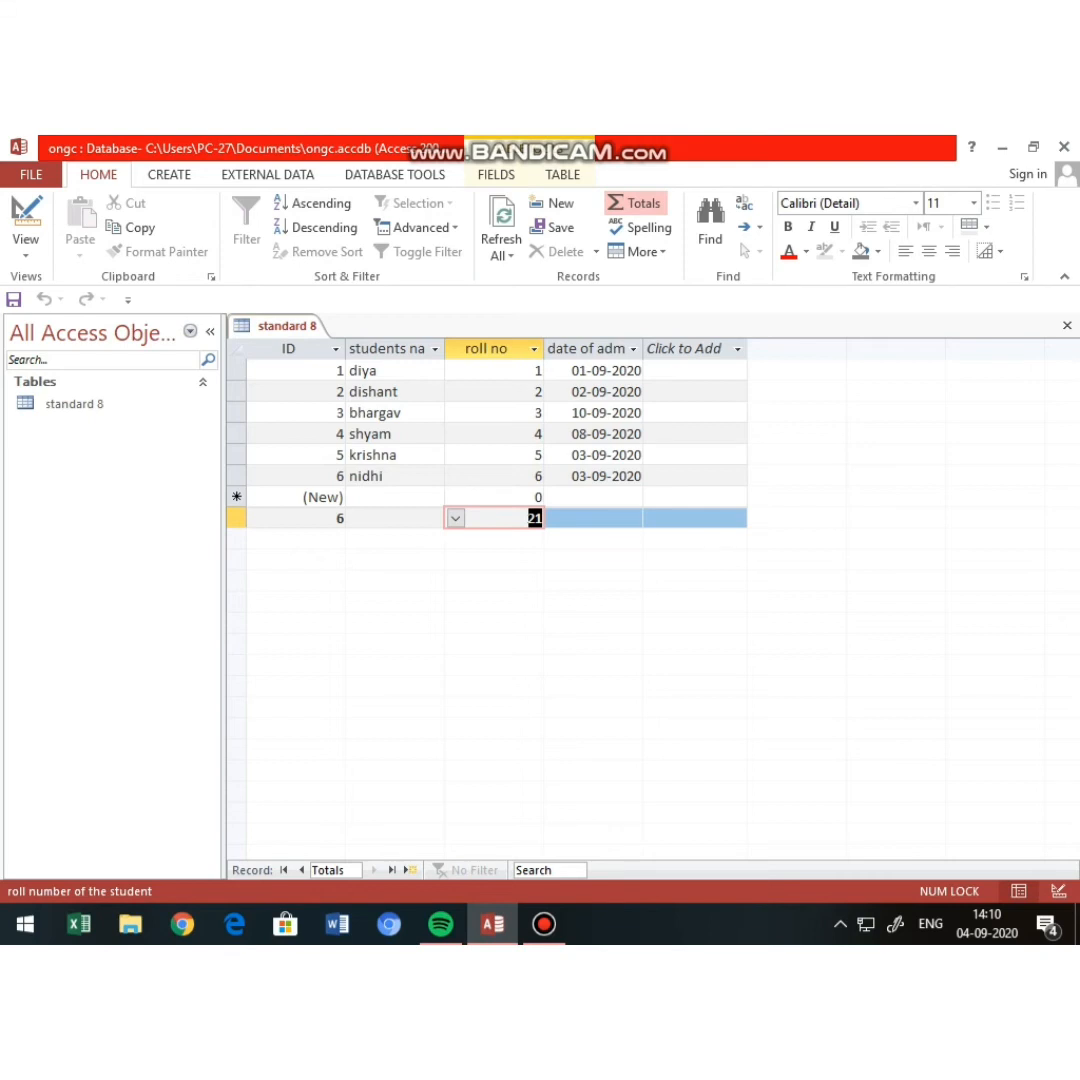
left_click(603, 516)
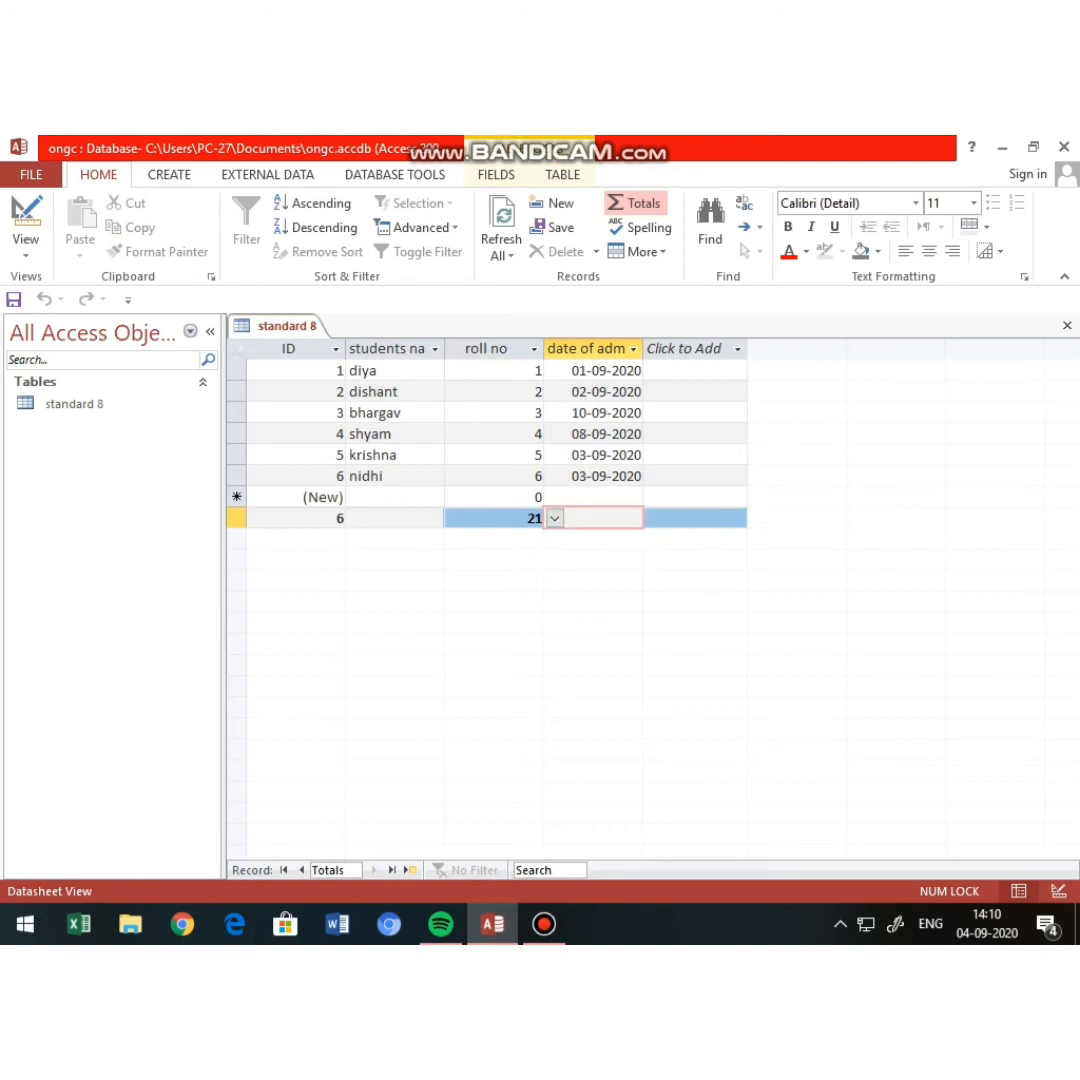
Step: Move the roll no column directly after ID, and move the students name column to the front of the table
left_click(486, 349)
left_click_drag(486, 349, 370, 349)
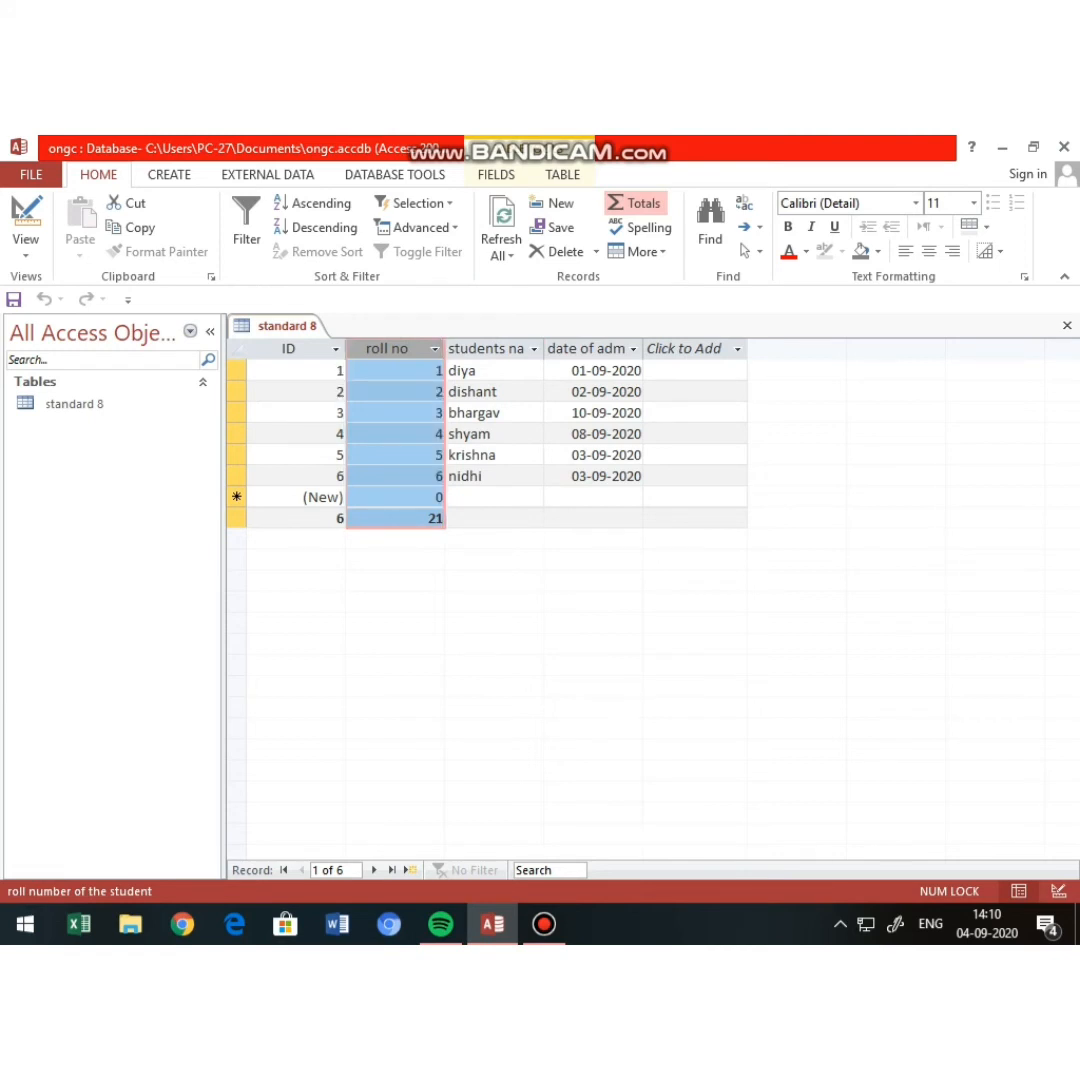
left_click(487, 349)
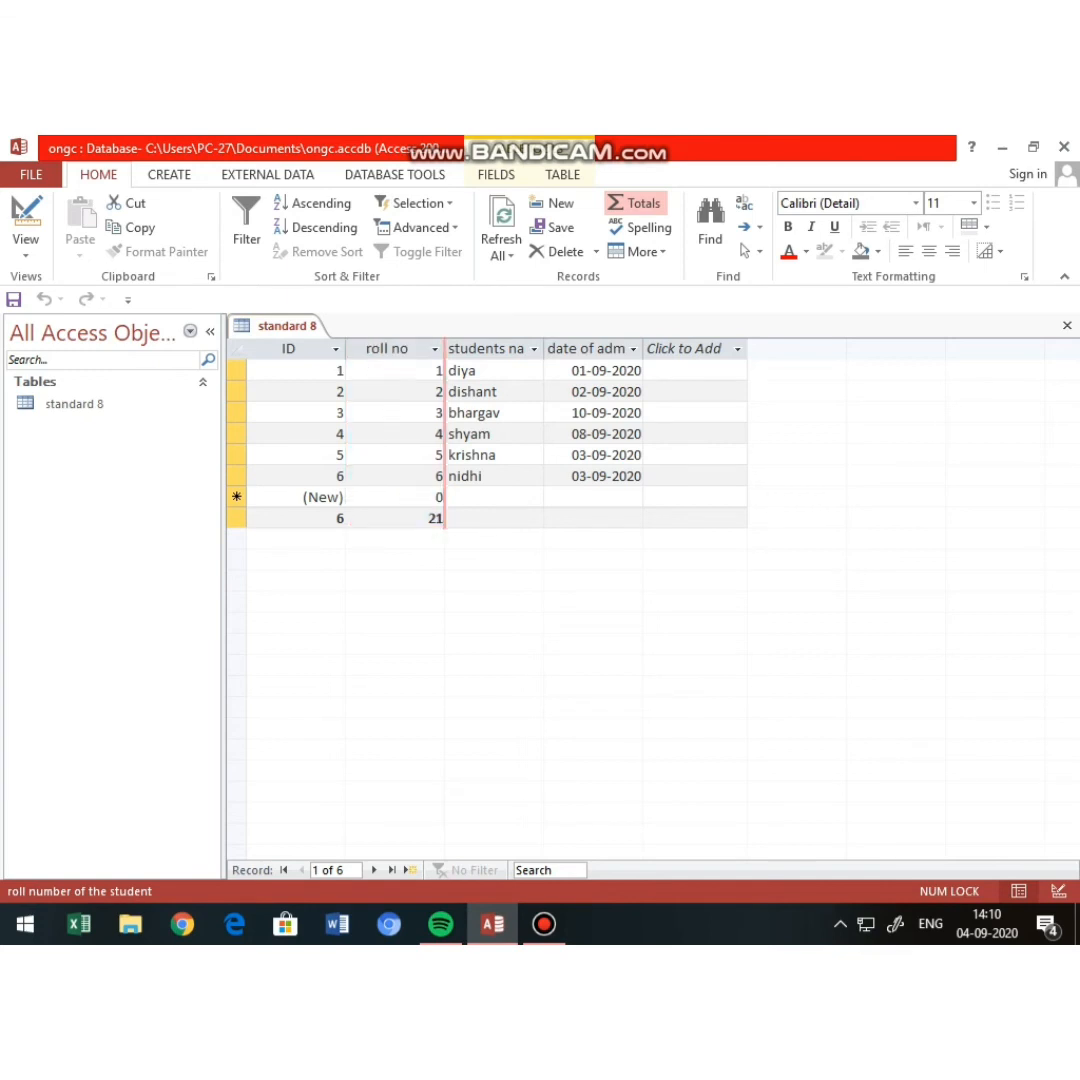
left_click_drag(487, 349, 250, 349)
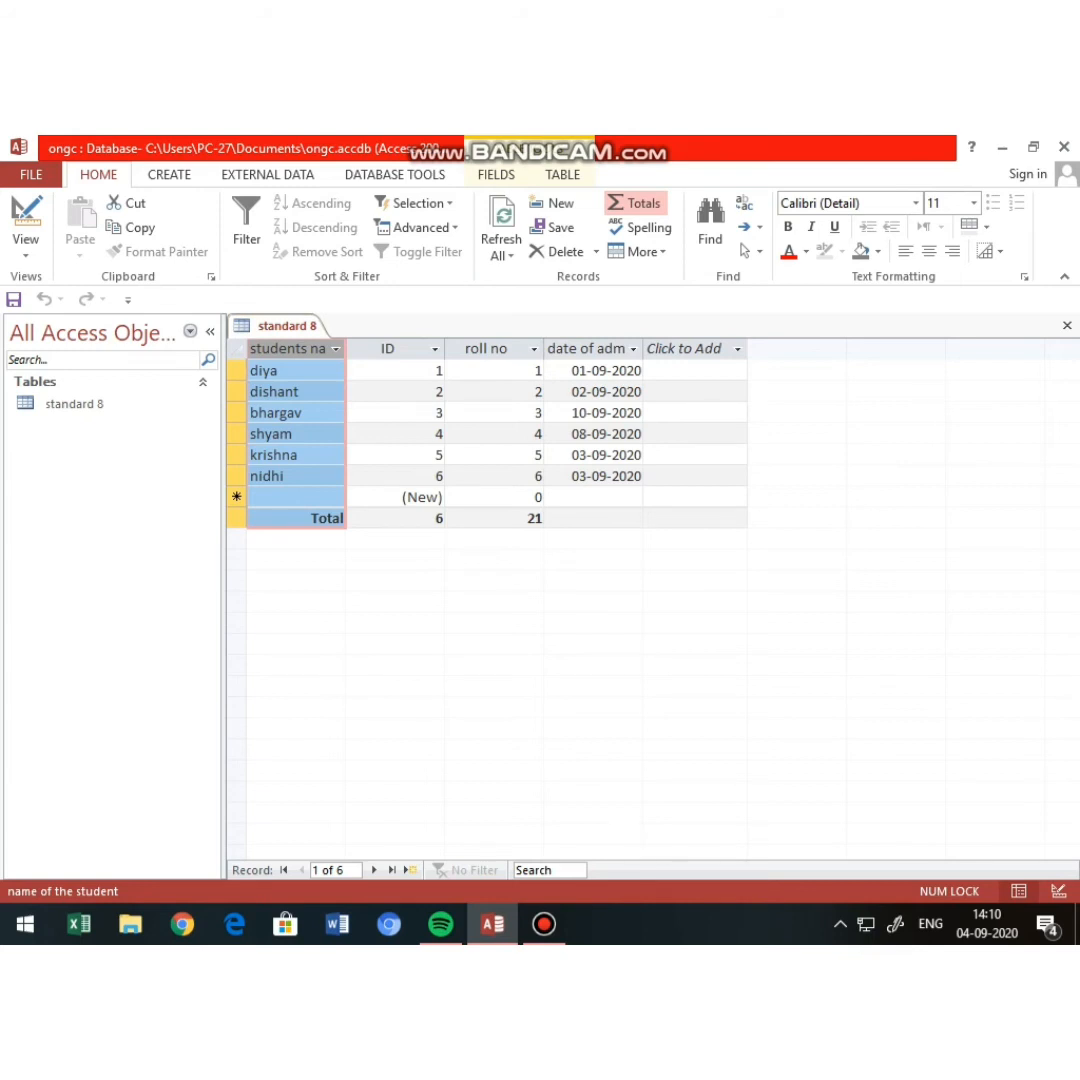
Step: Examine the sort and filter options available for the students name column
left_click(336, 349)
left_click(254, 434)
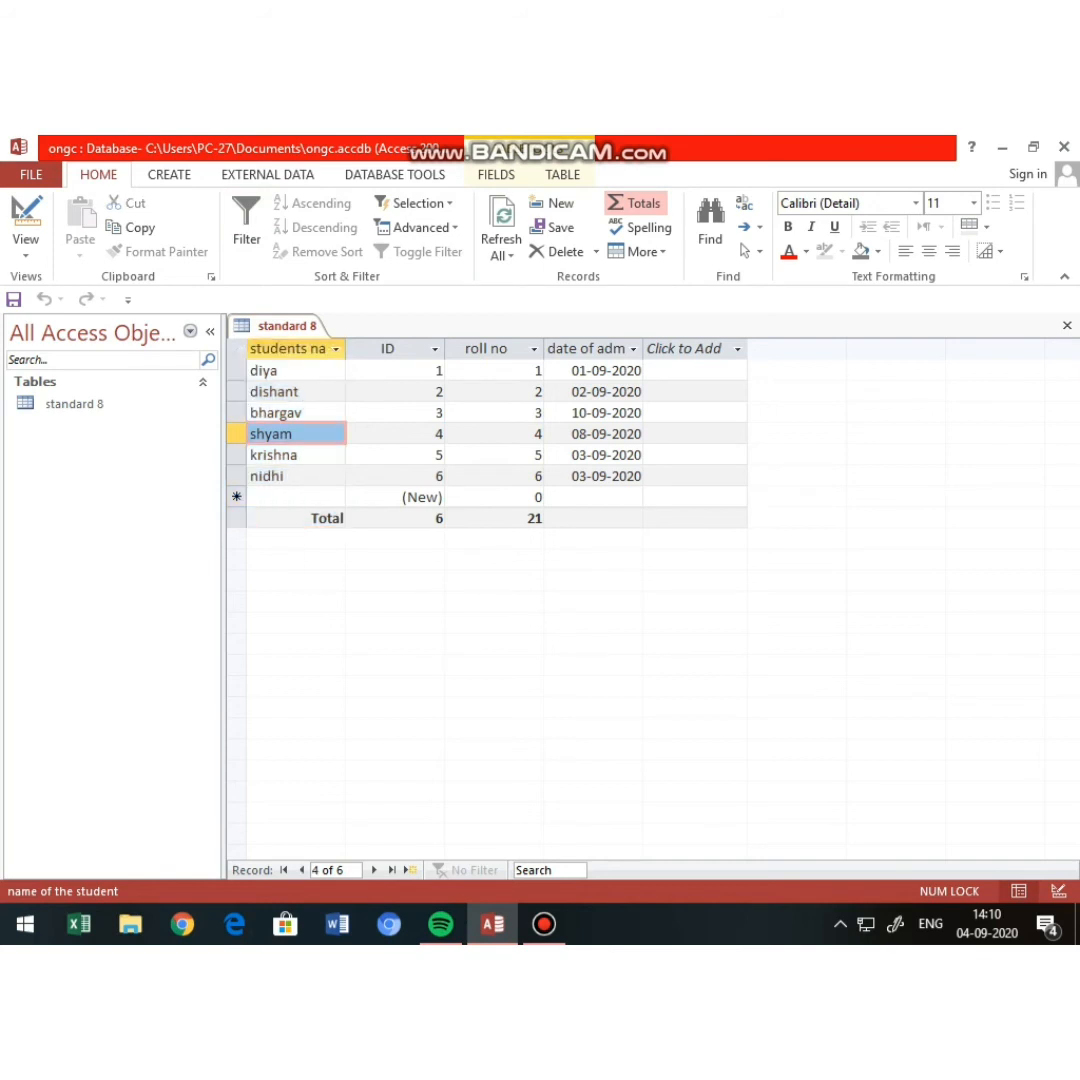
left_click(288, 349)
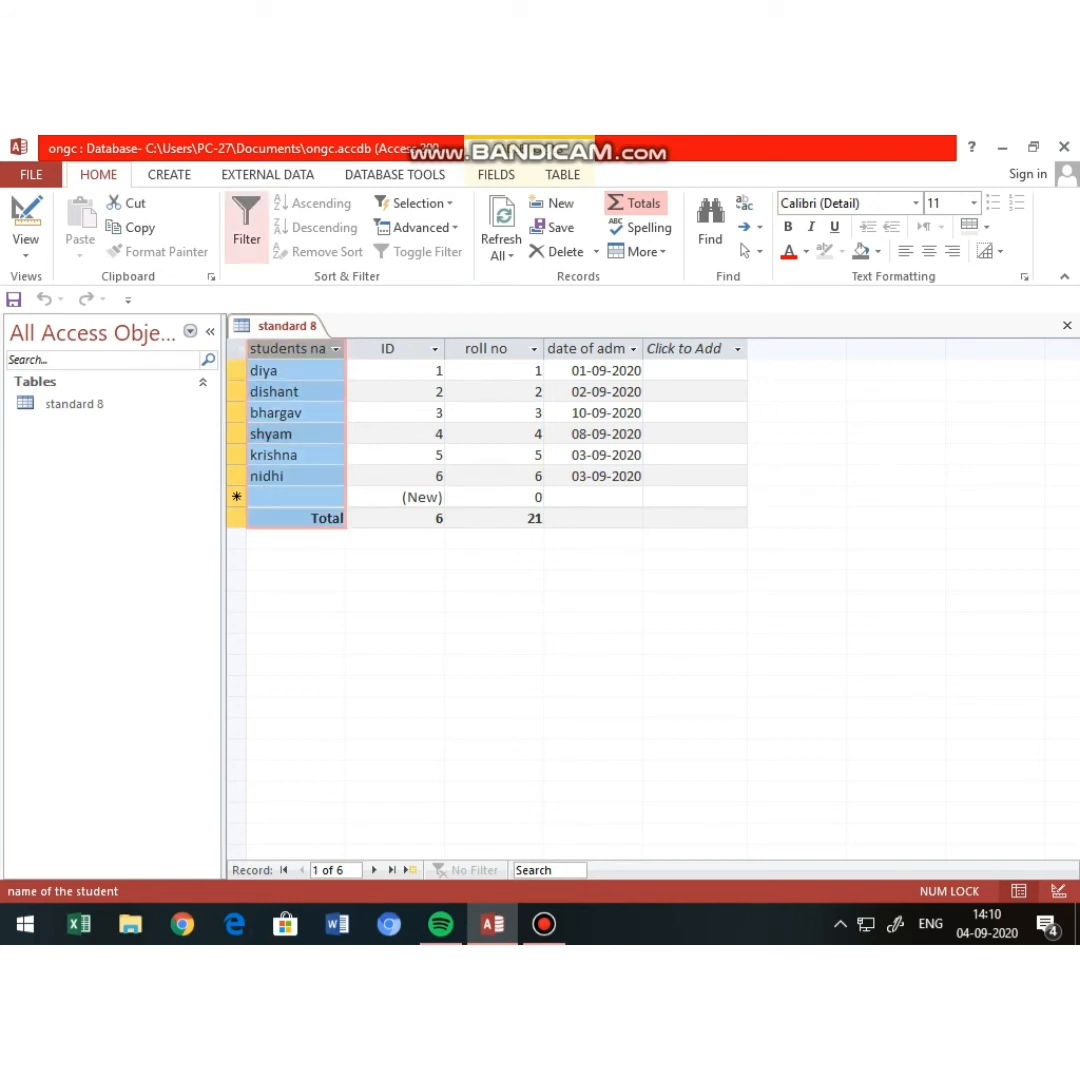
left_click(246, 222)
left_click(246, 222)
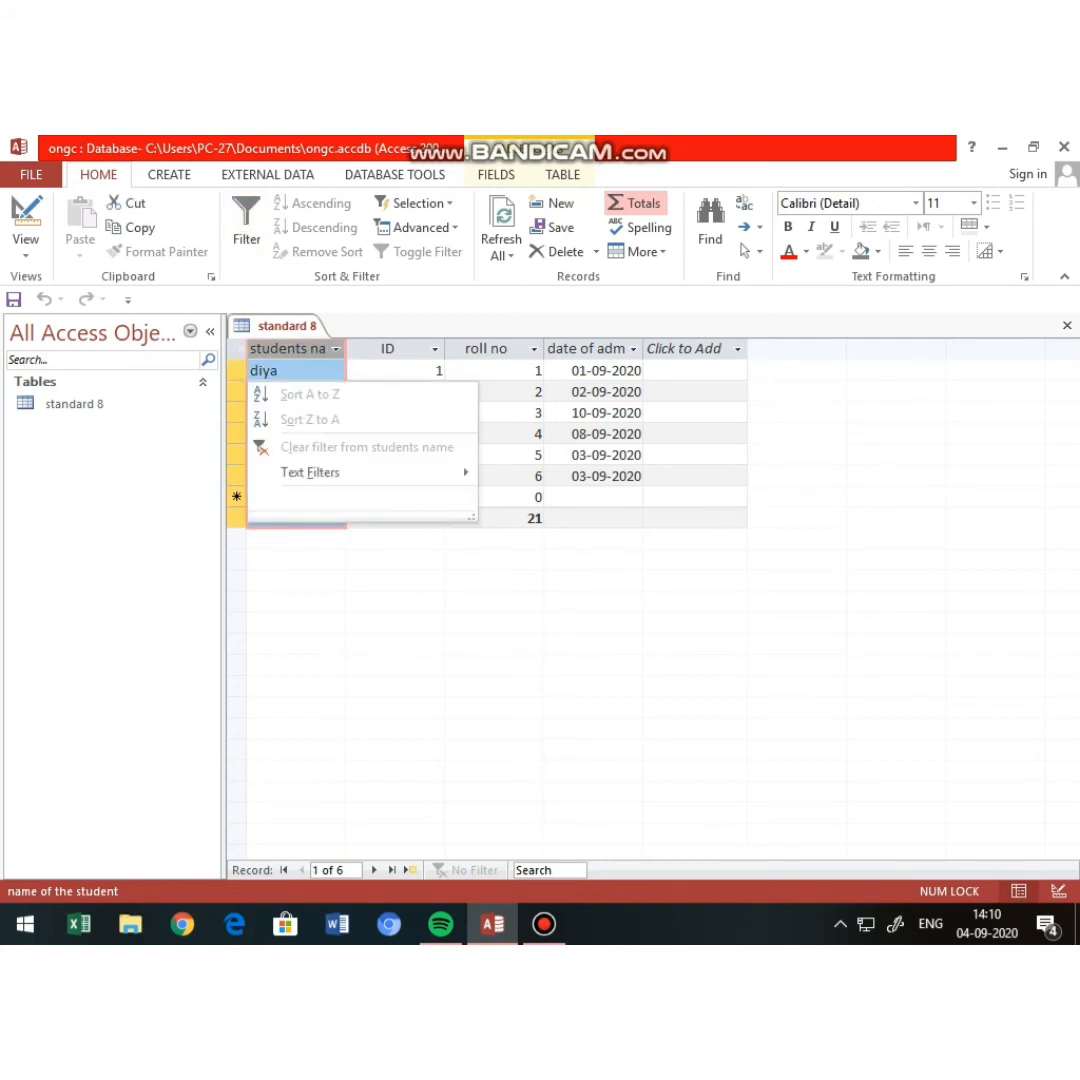
key("Escape")
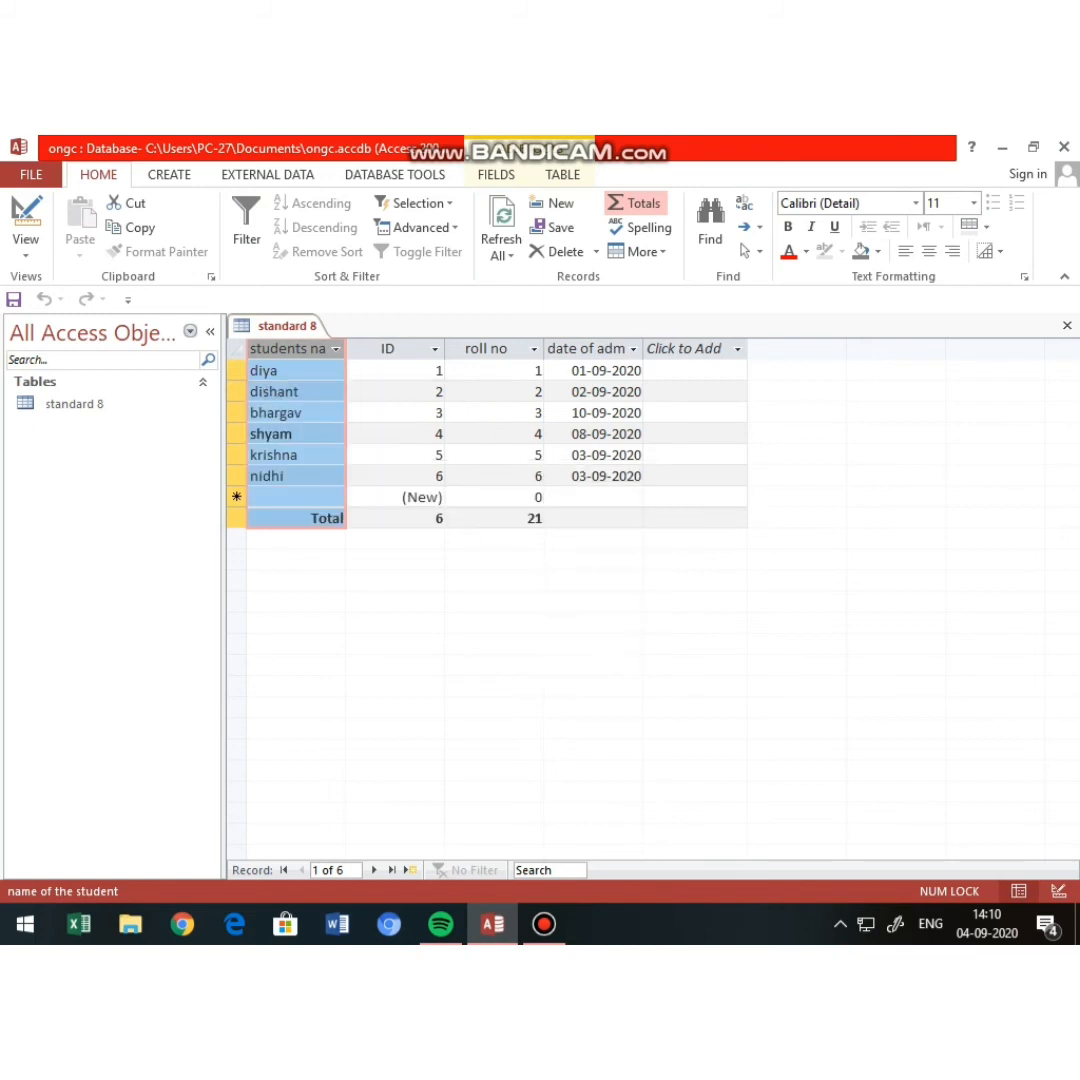
left_click(251, 476)
left_click(336, 349)
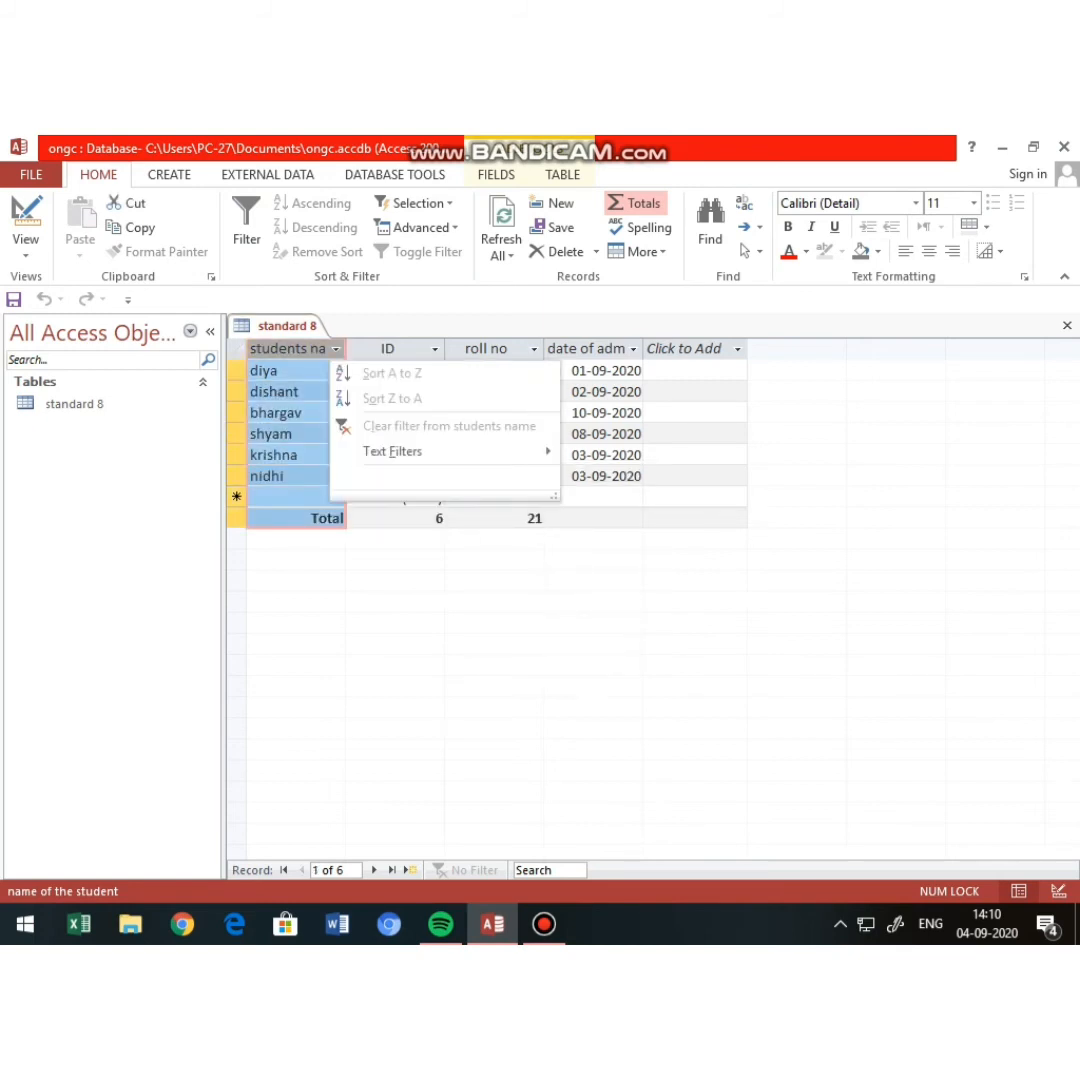
left_click(336, 349)
left_click(246, 222)
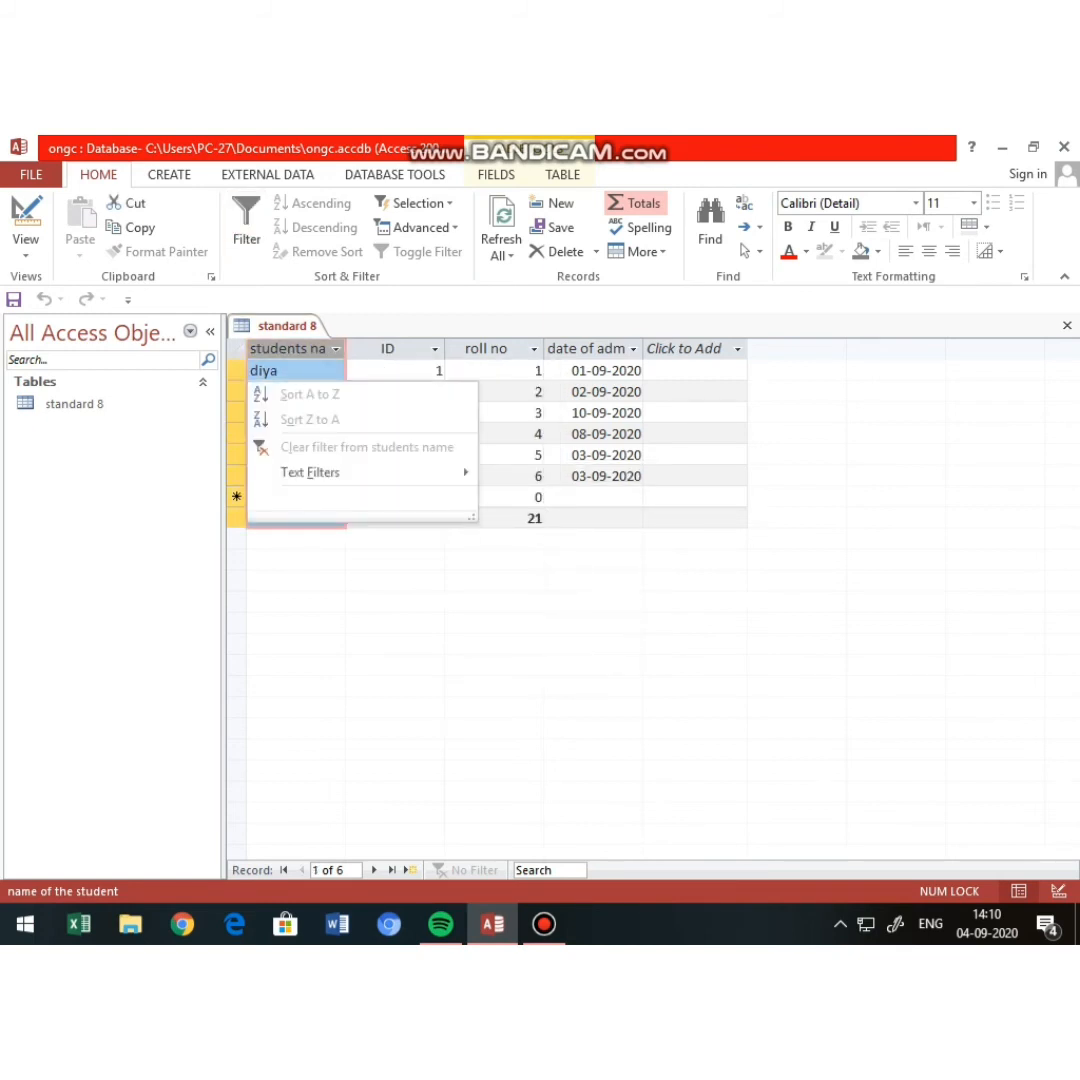
Step: Filter the date of admission column to show only 03-09-2020, and undo the filter
left_click(633, 349)
left_click(633, 349)
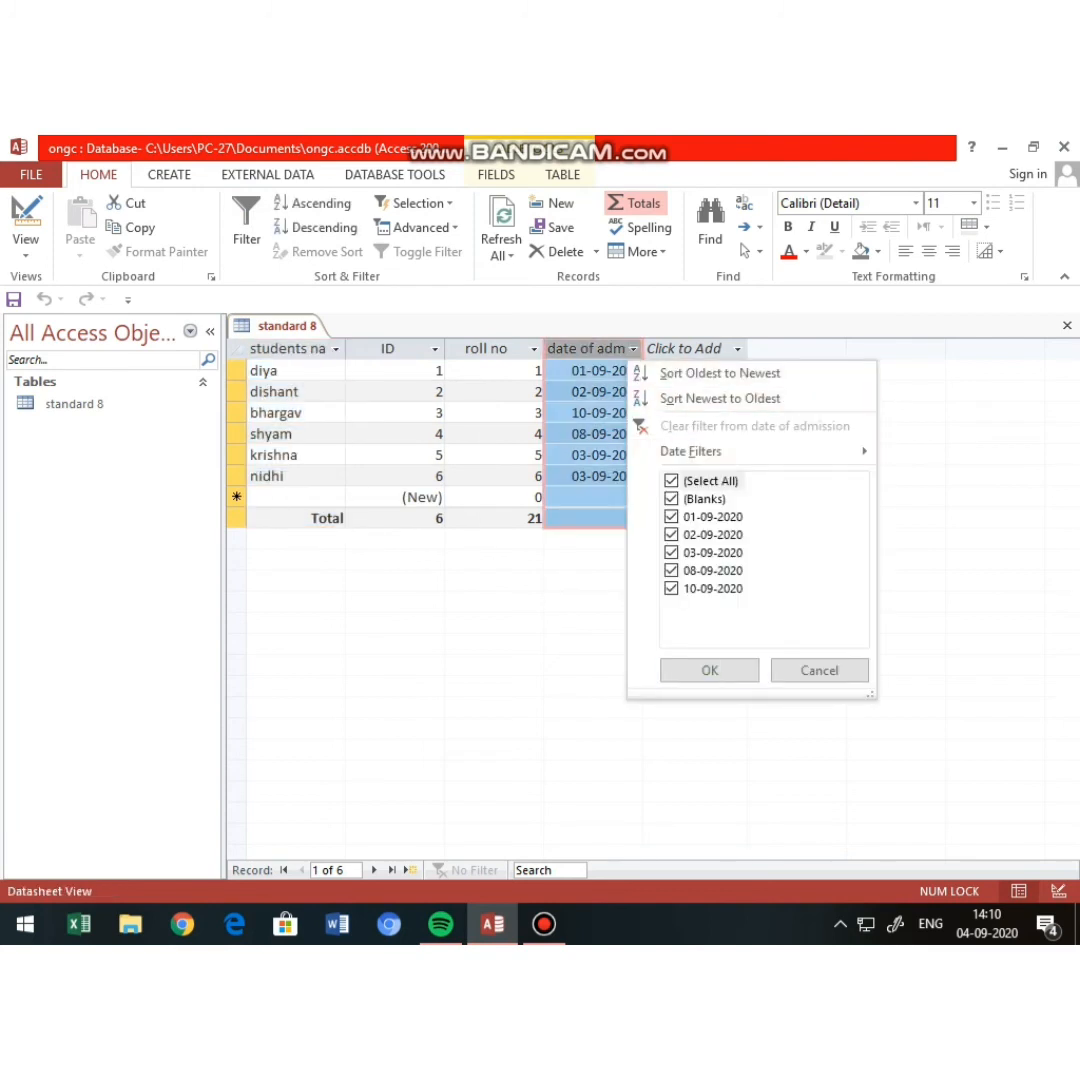
left_click(671, 481)
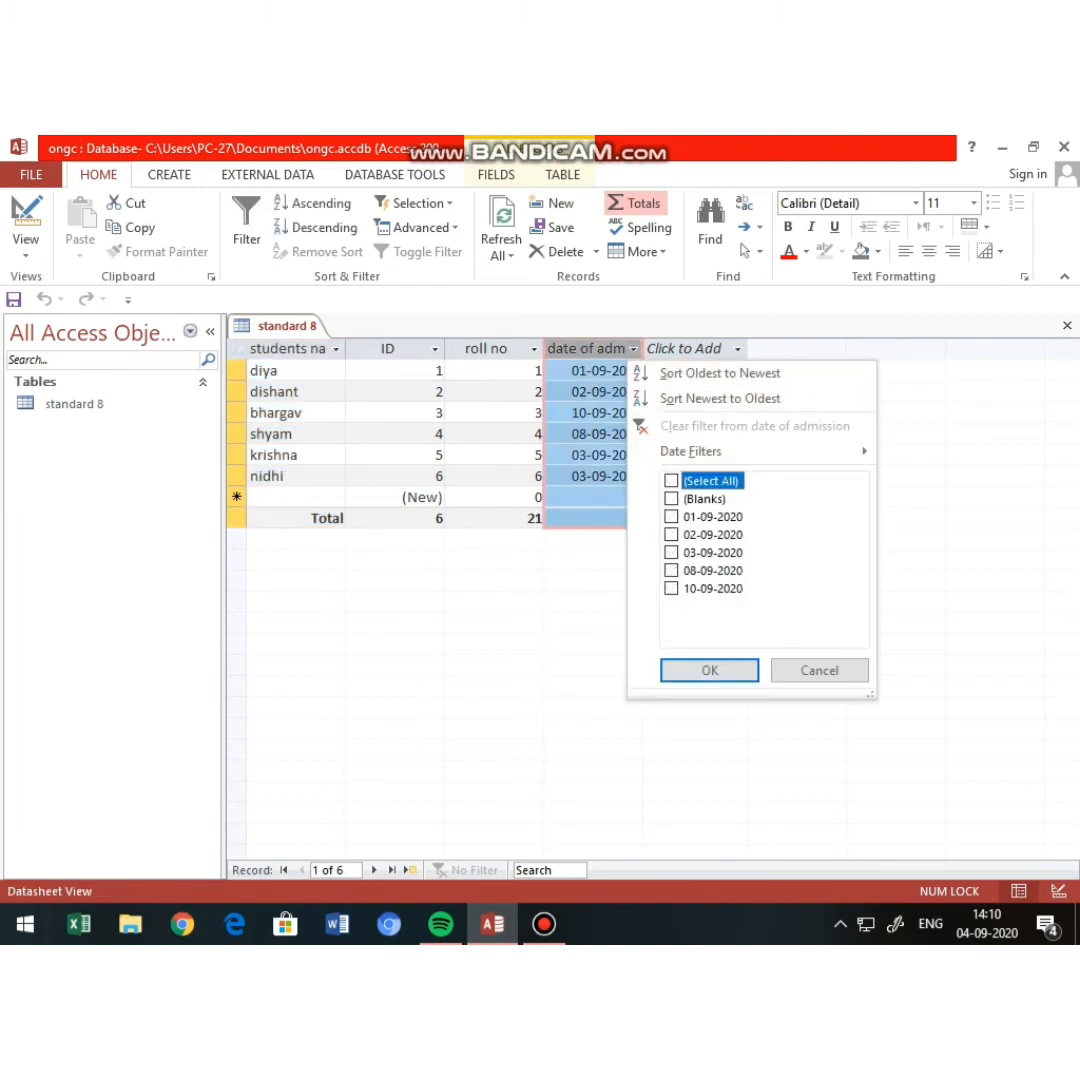
left_click(671, 552)
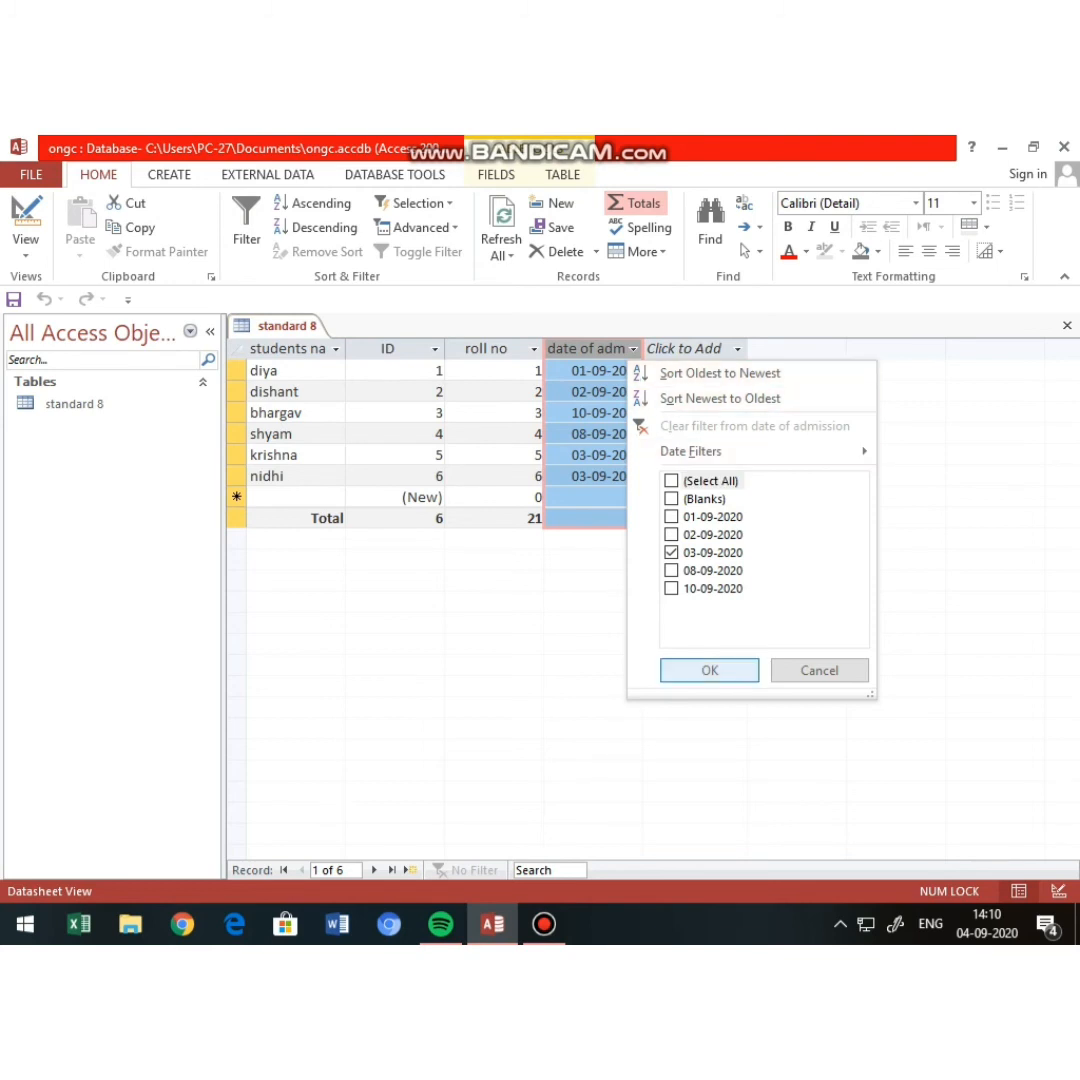
left_click(709, 670)
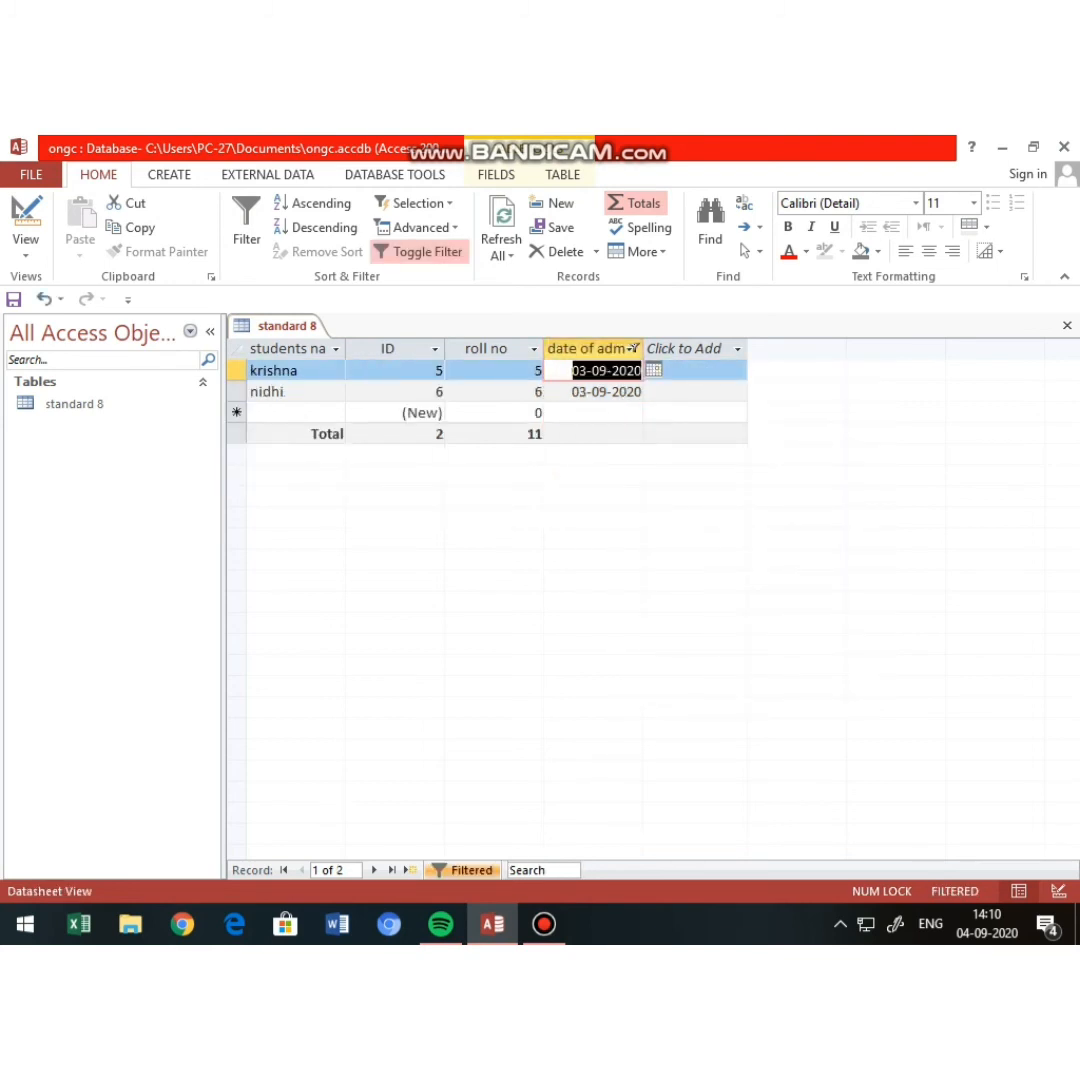
key("ctrl+z")
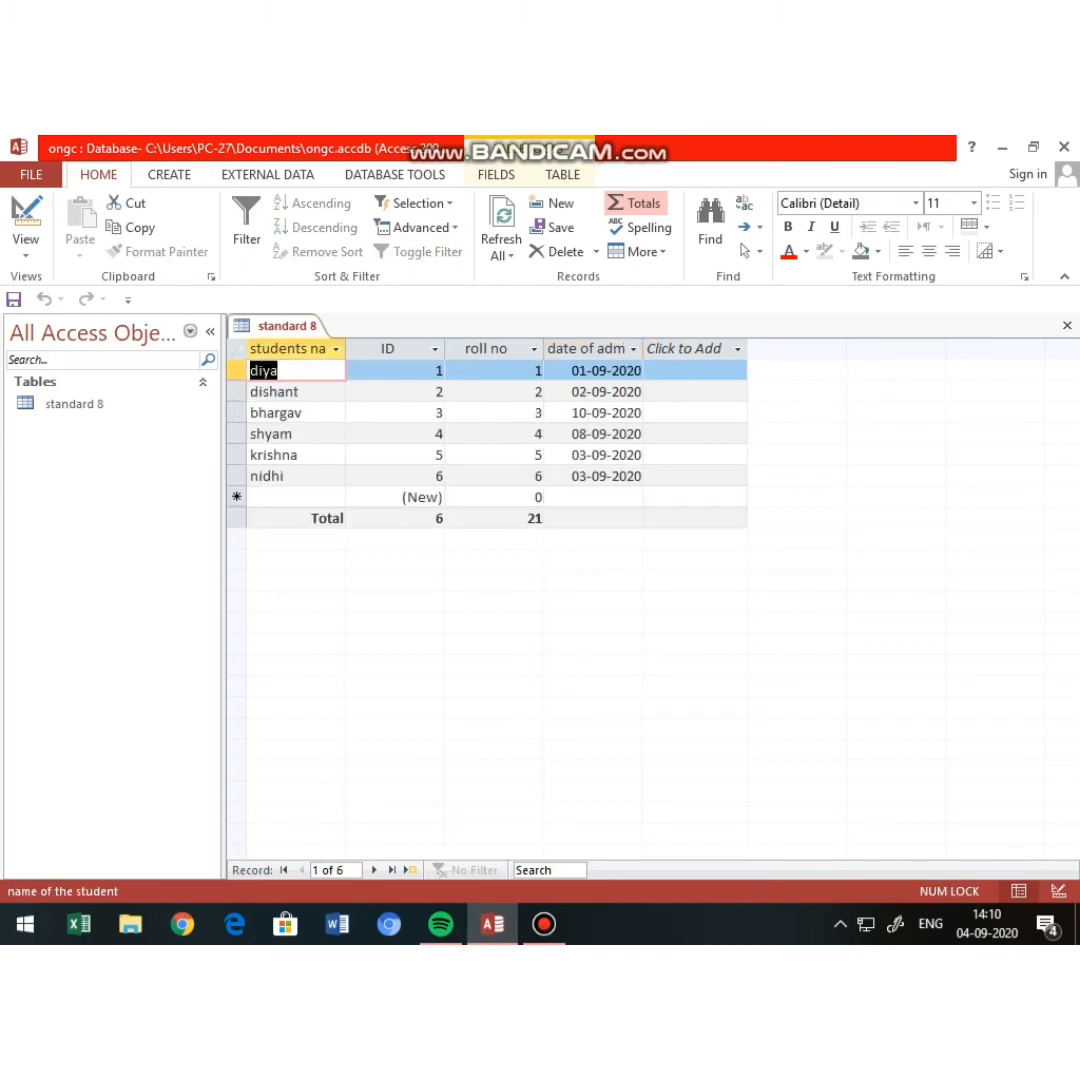
Step: Search the students name field for the fourth record's student name, and close the Find and Replace dialog
key("ctrl+f")
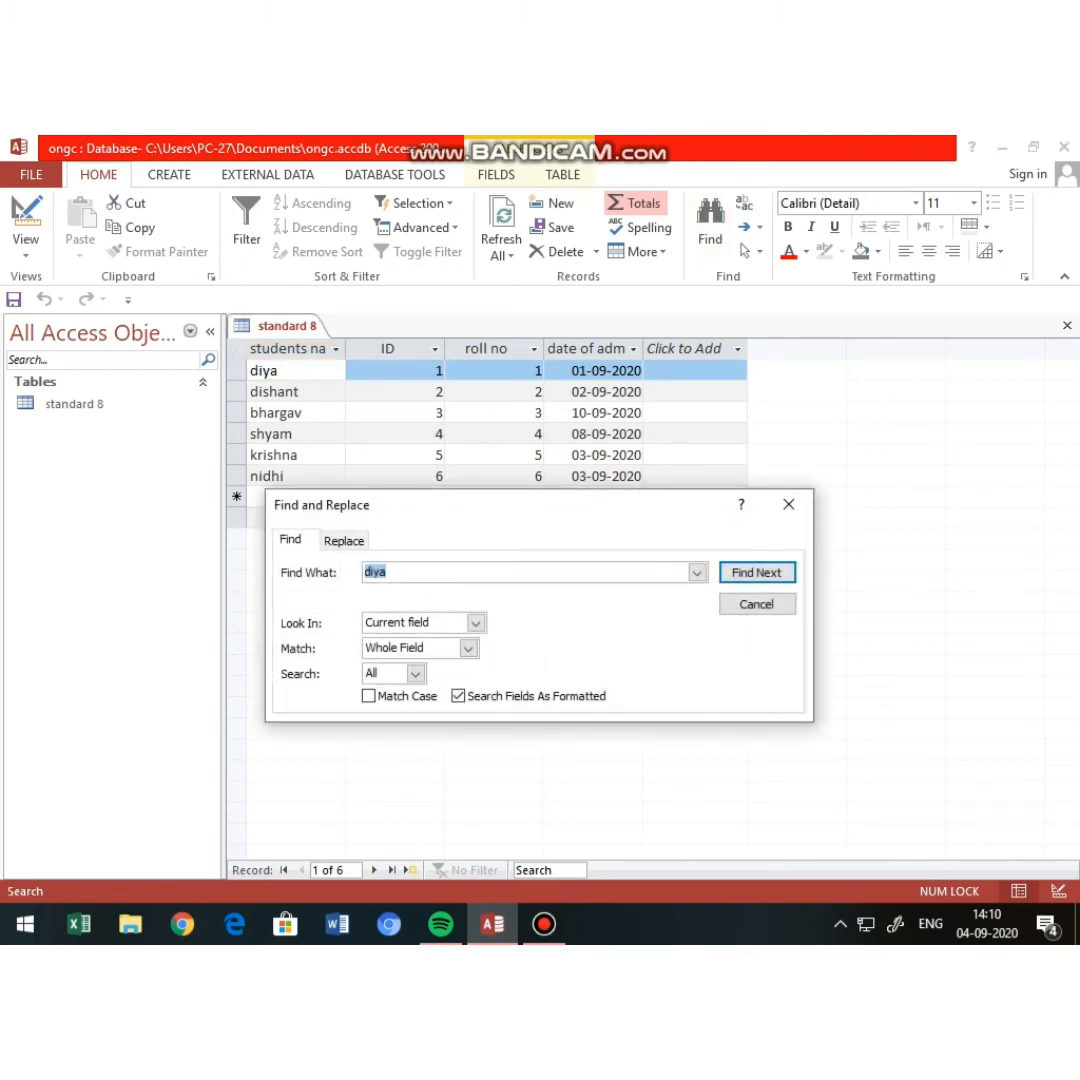
key("BackSpace")
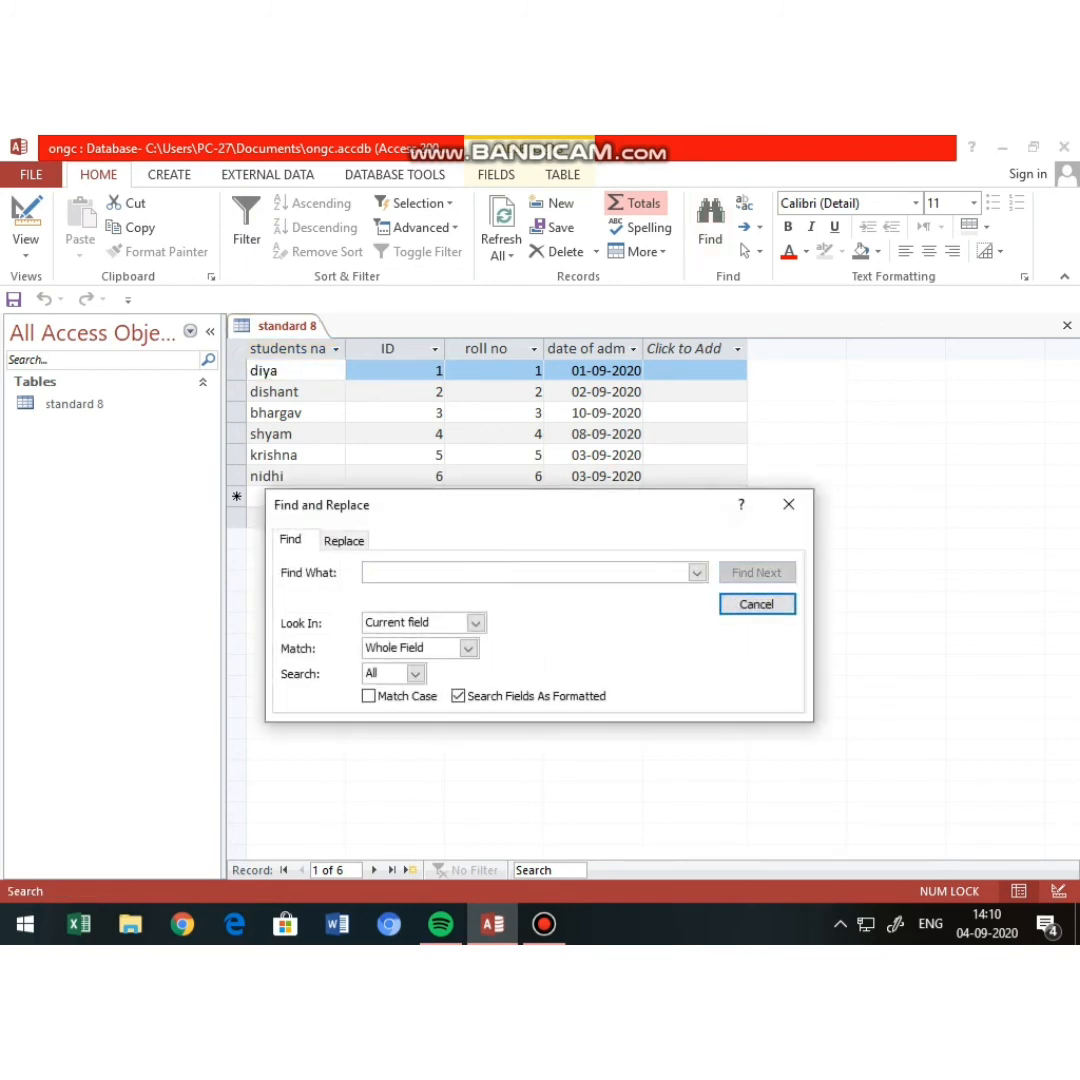
type("shyam")
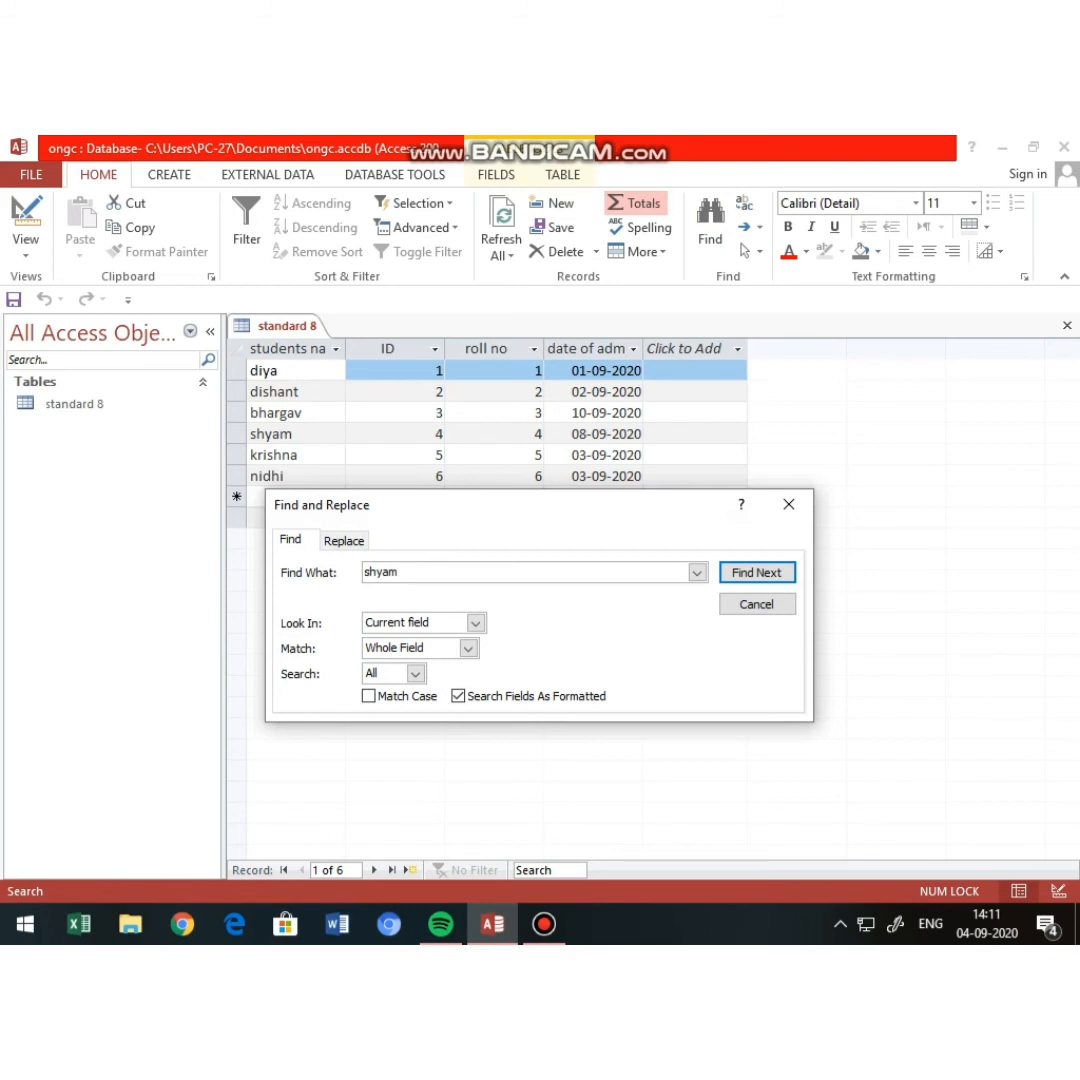
key("Return")
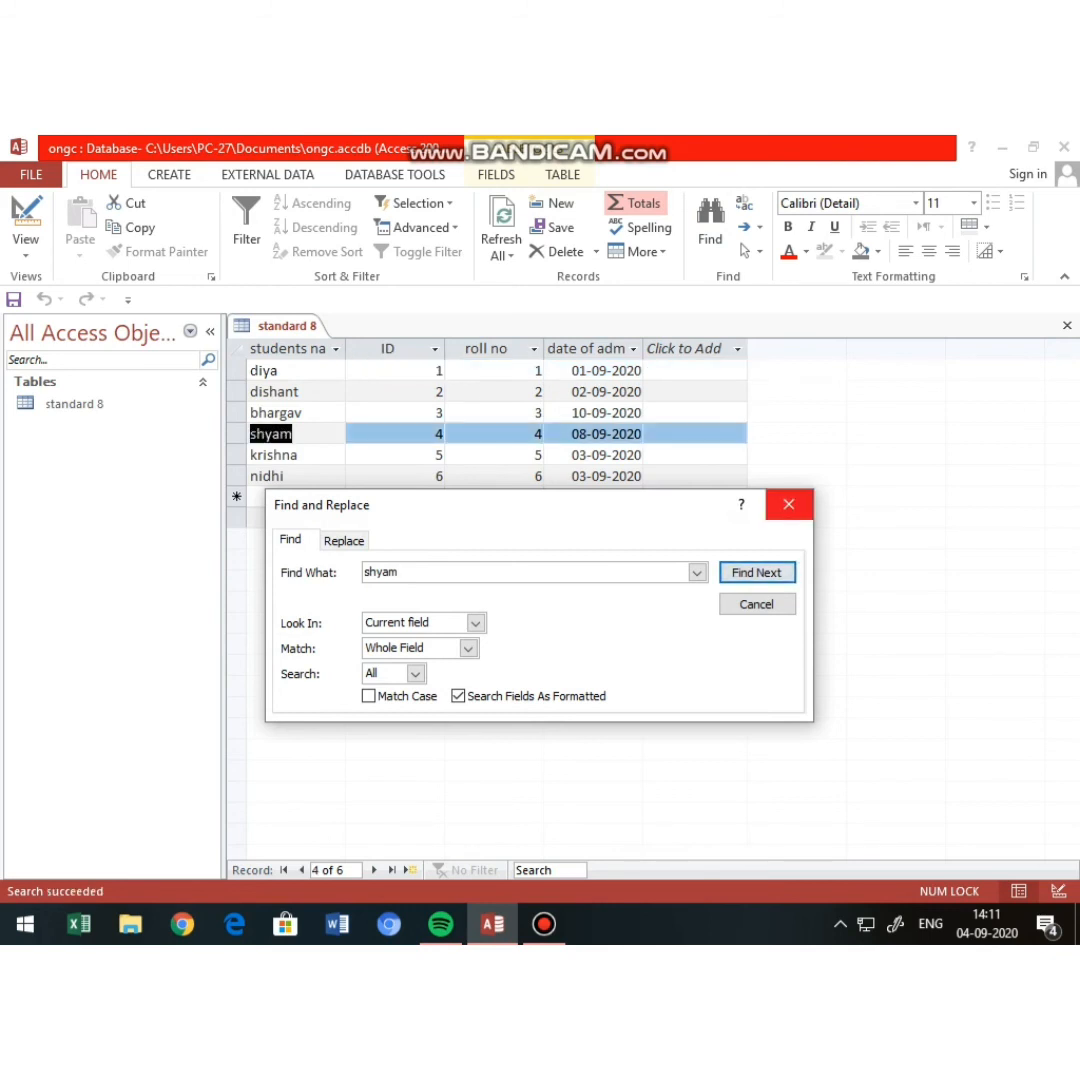
left_click(788, 504)
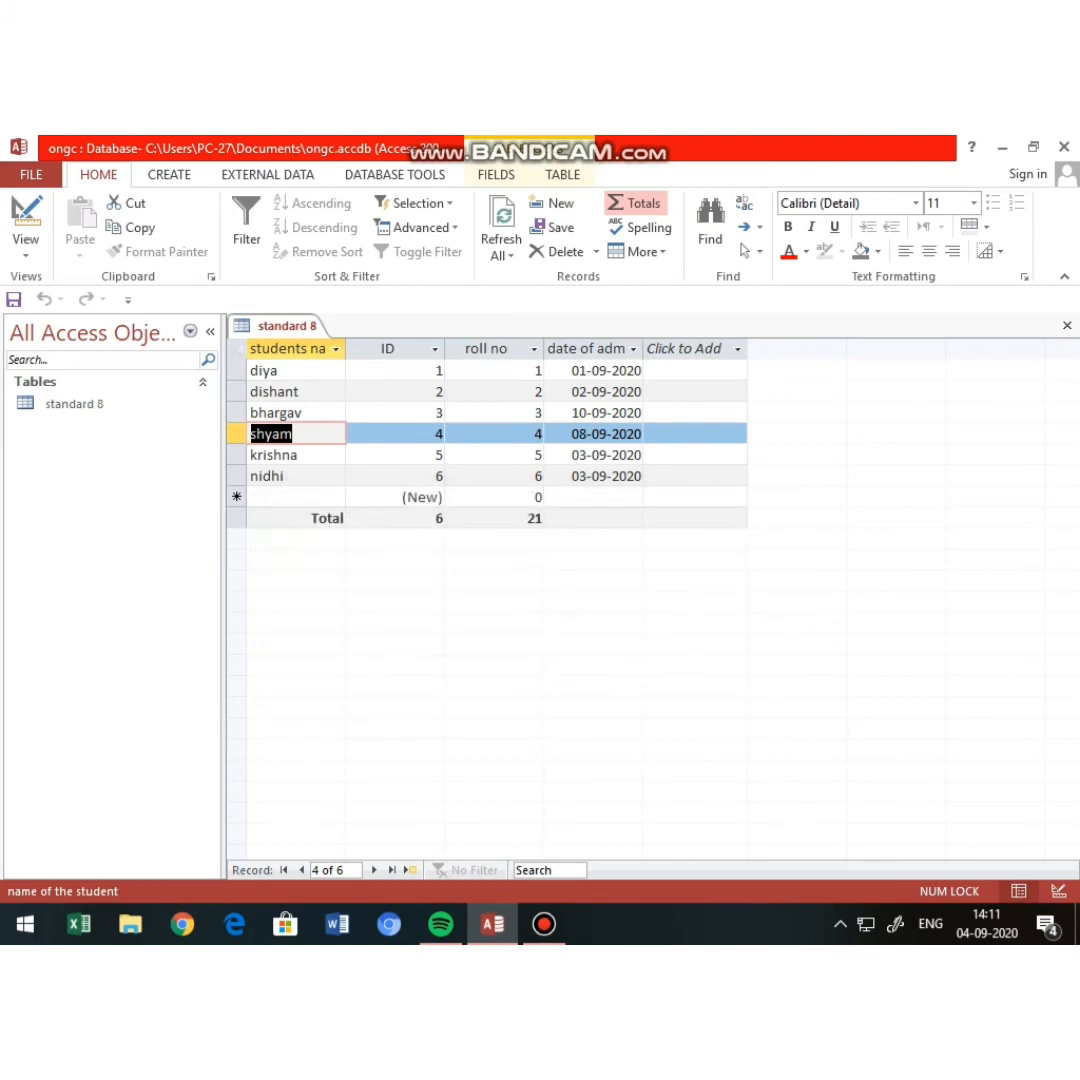
Step: Freeze the ID field in the datasheet
right_click(370, 348)
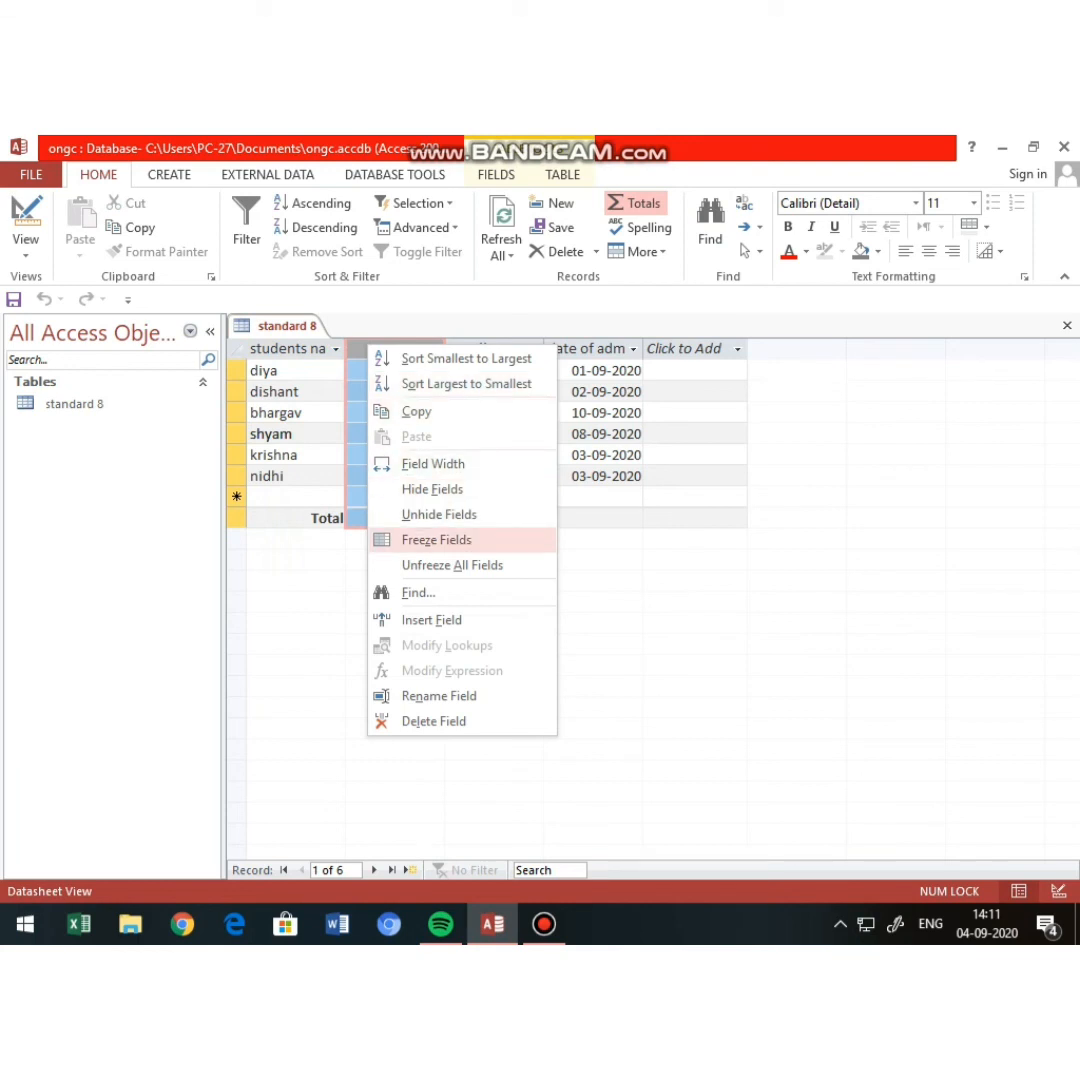
left_click(436, 539)
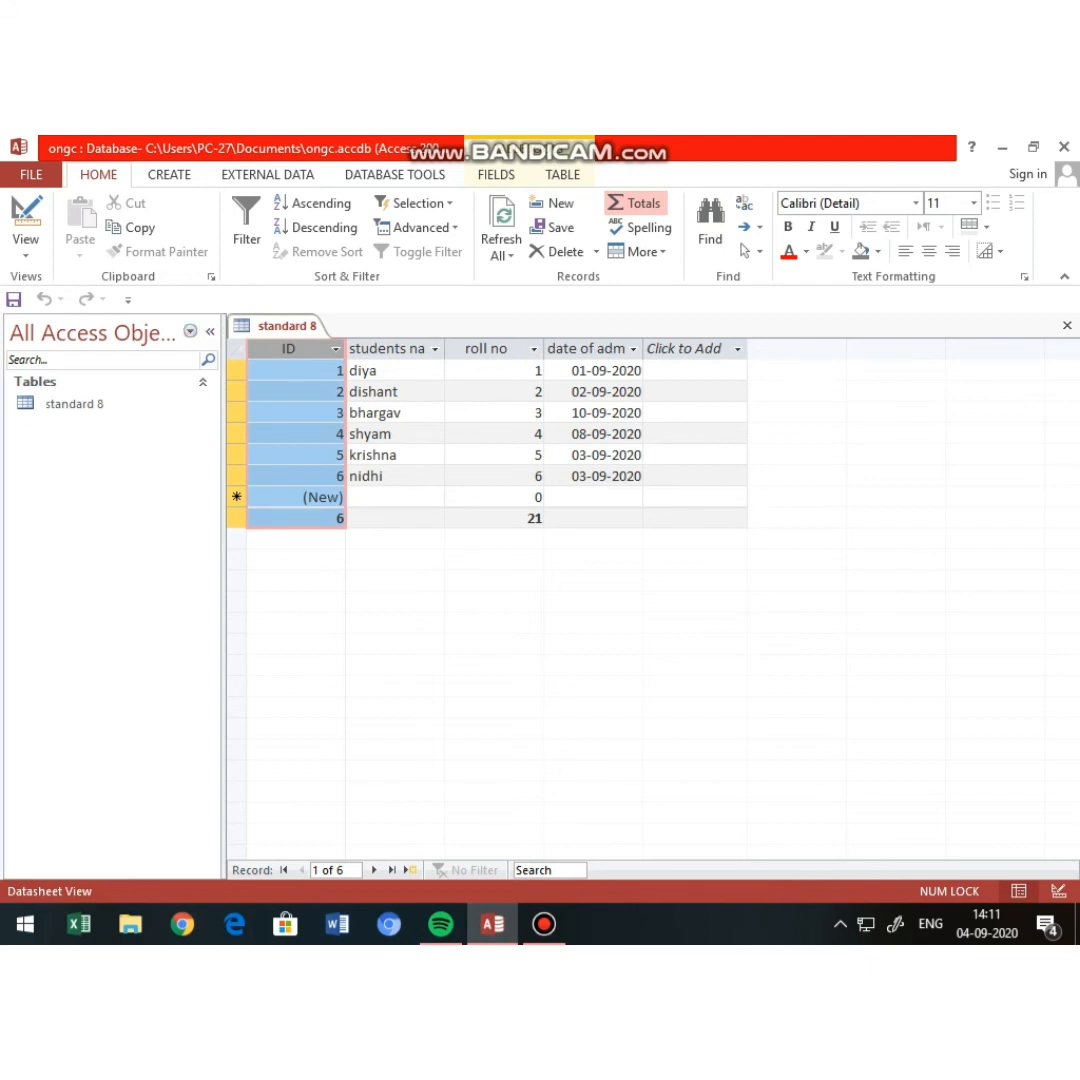
Step: Unfreeze all fields in the standard 8 datasheet and hide the ID field
right_click(273, 356)
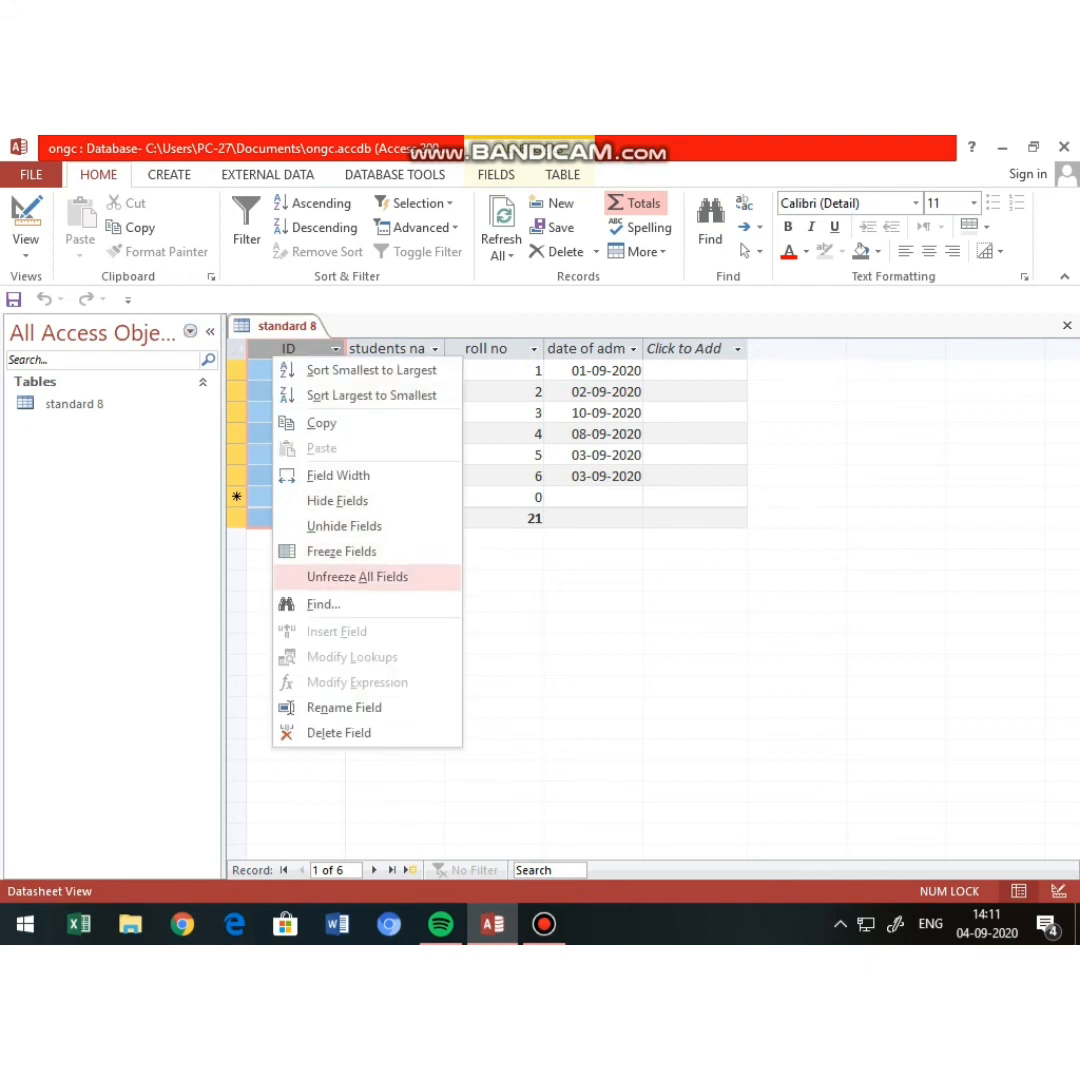
left_click(357, 577)
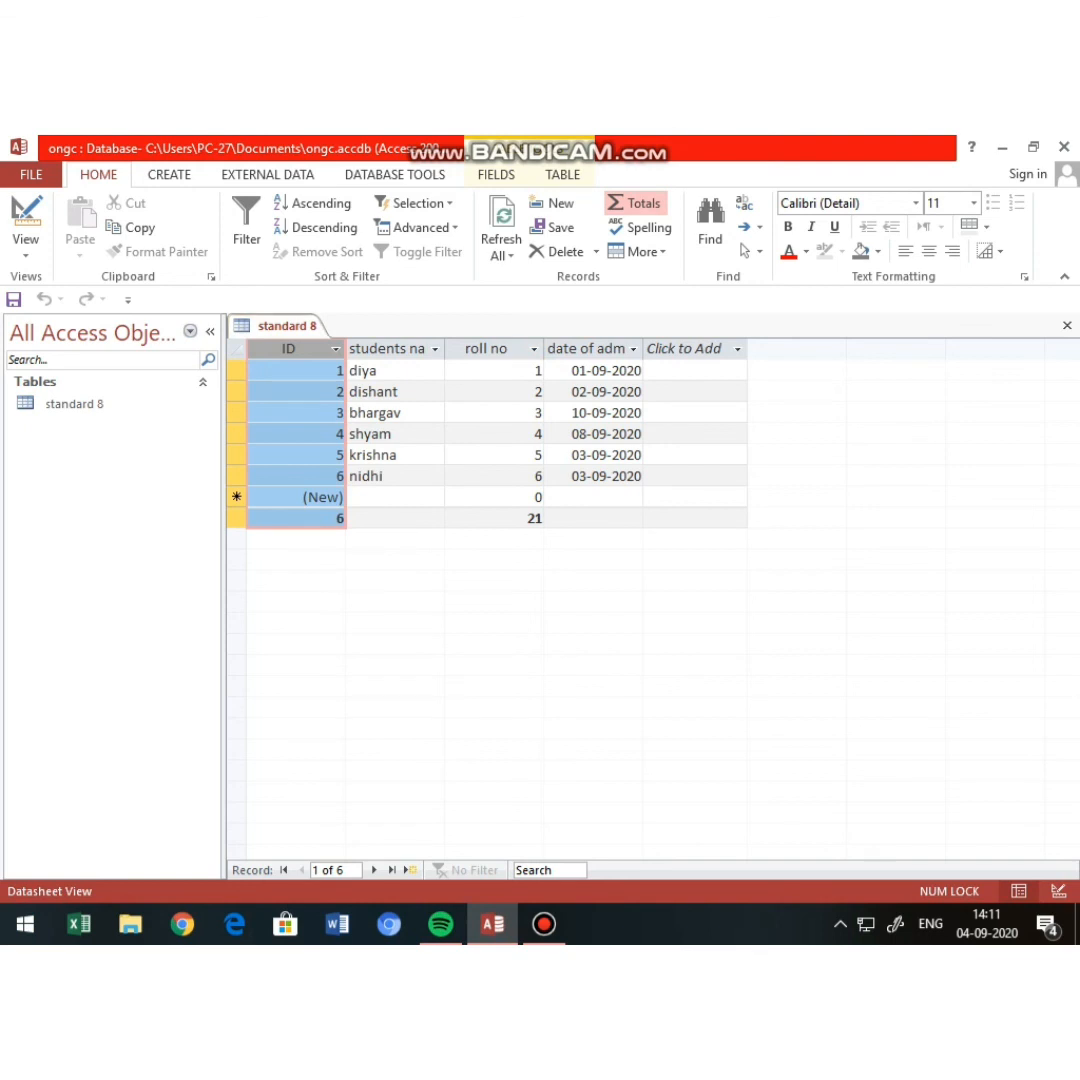
right_click(299, 351)
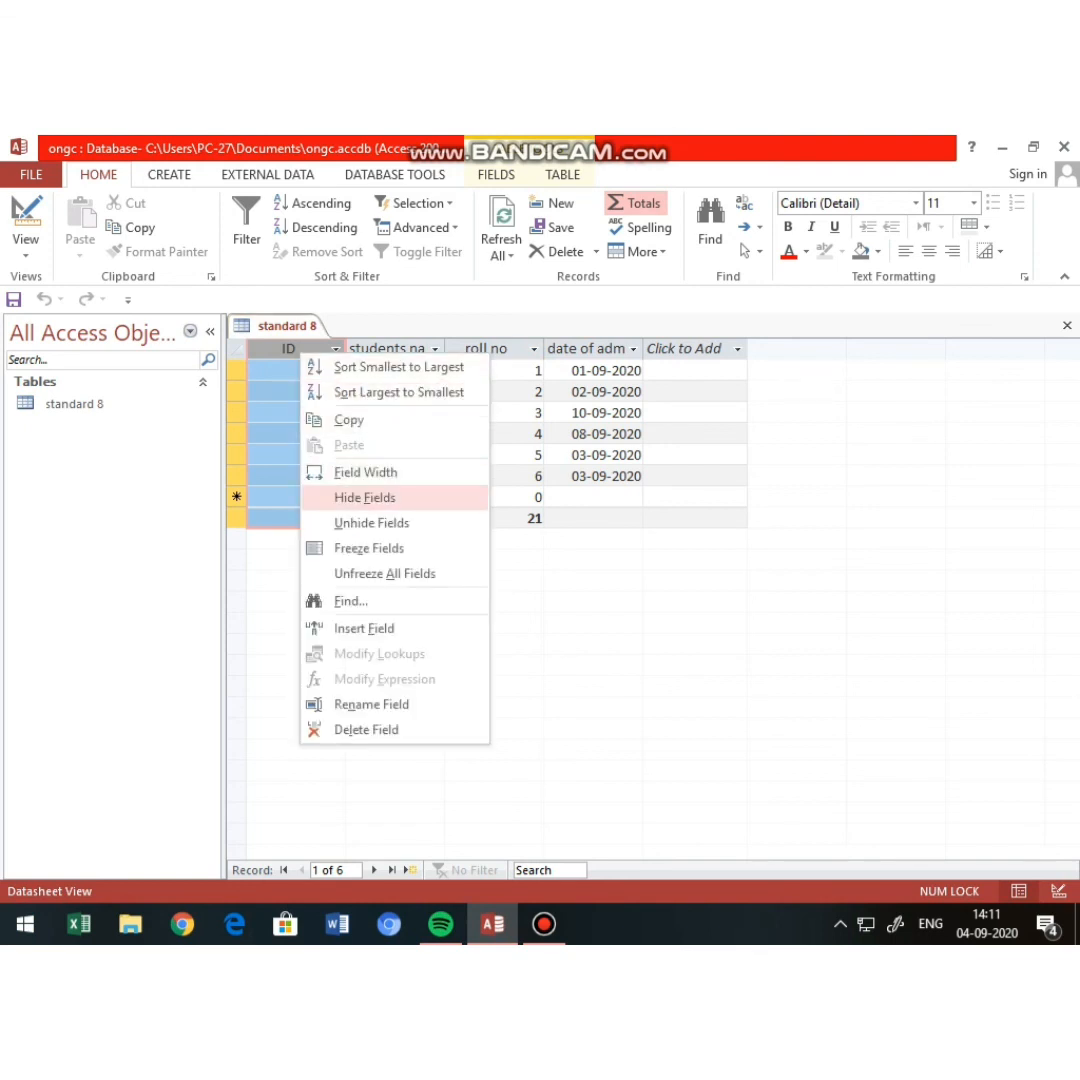
left_click(365, 497)
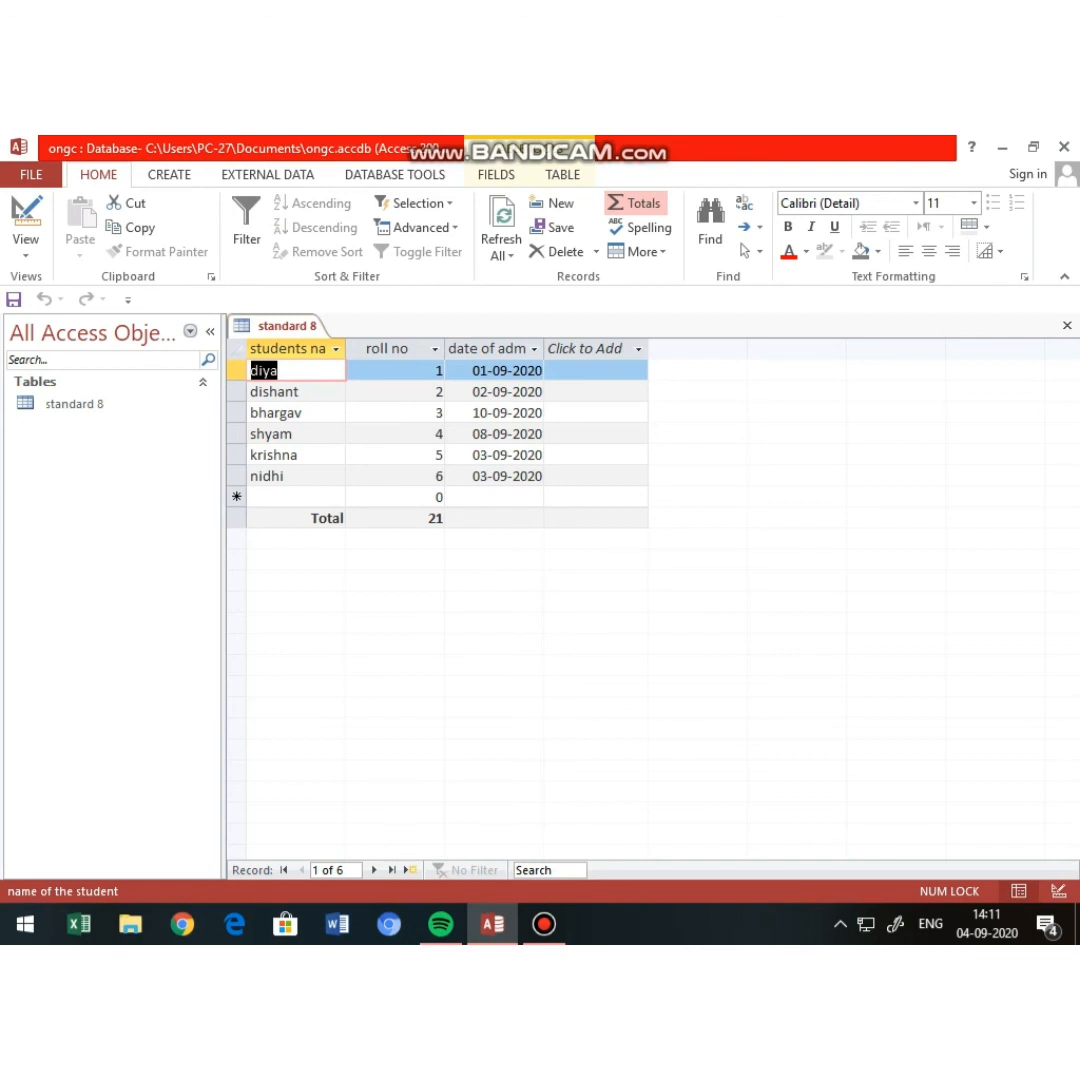
Step: Unhide the ID column in the datasheet and close the Unhide Columns dialog
right_click(316, 350)
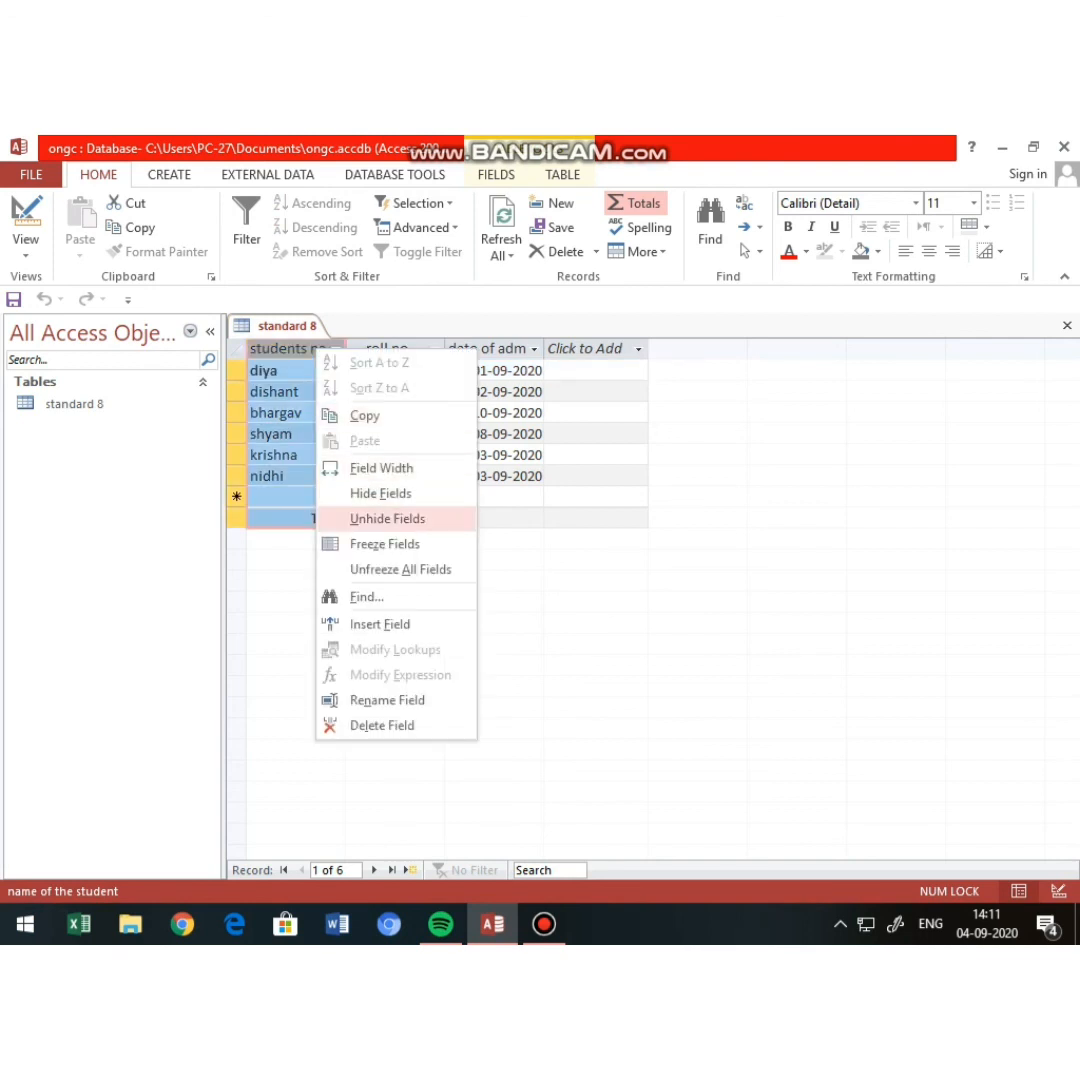
left_click(386, 518)
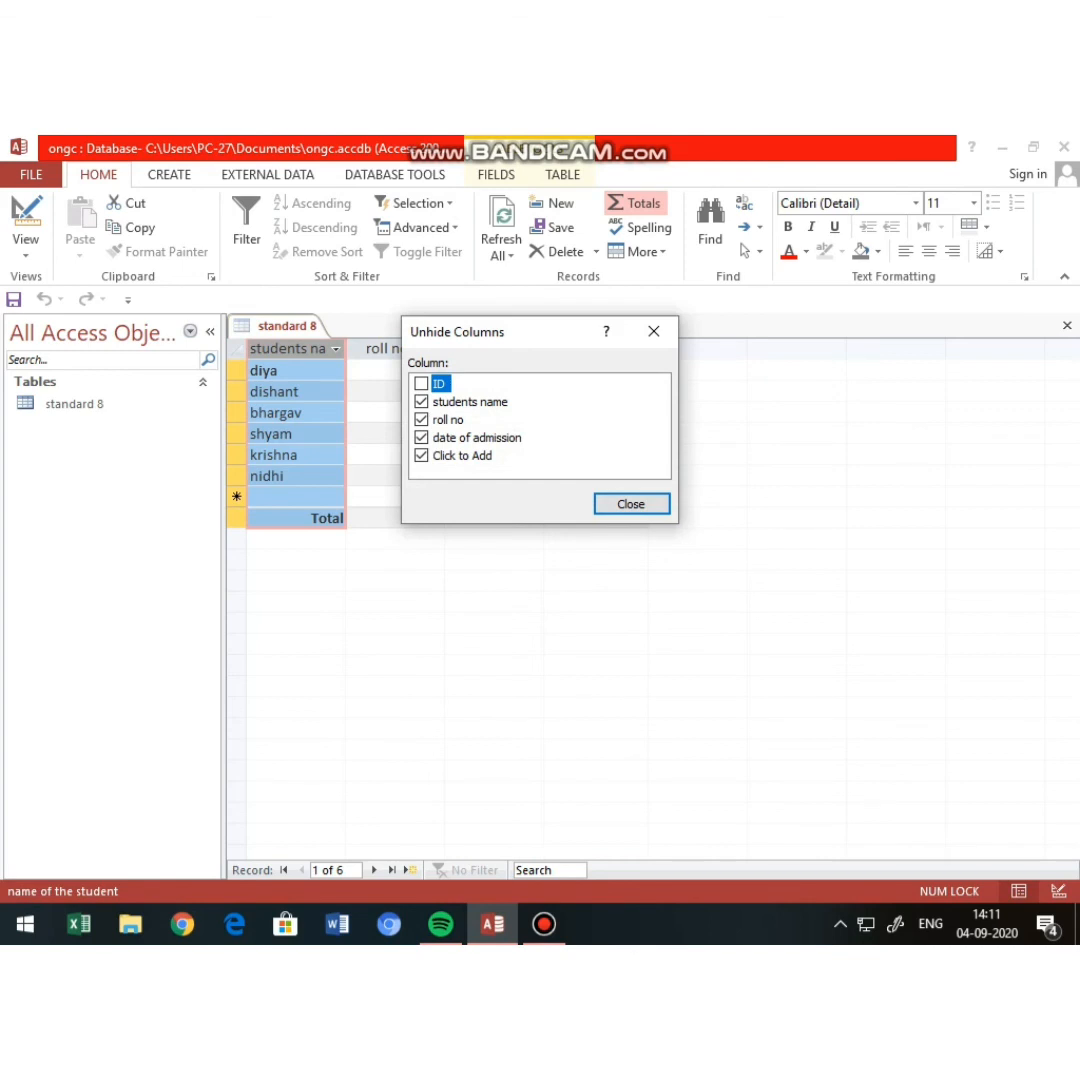
key("space")
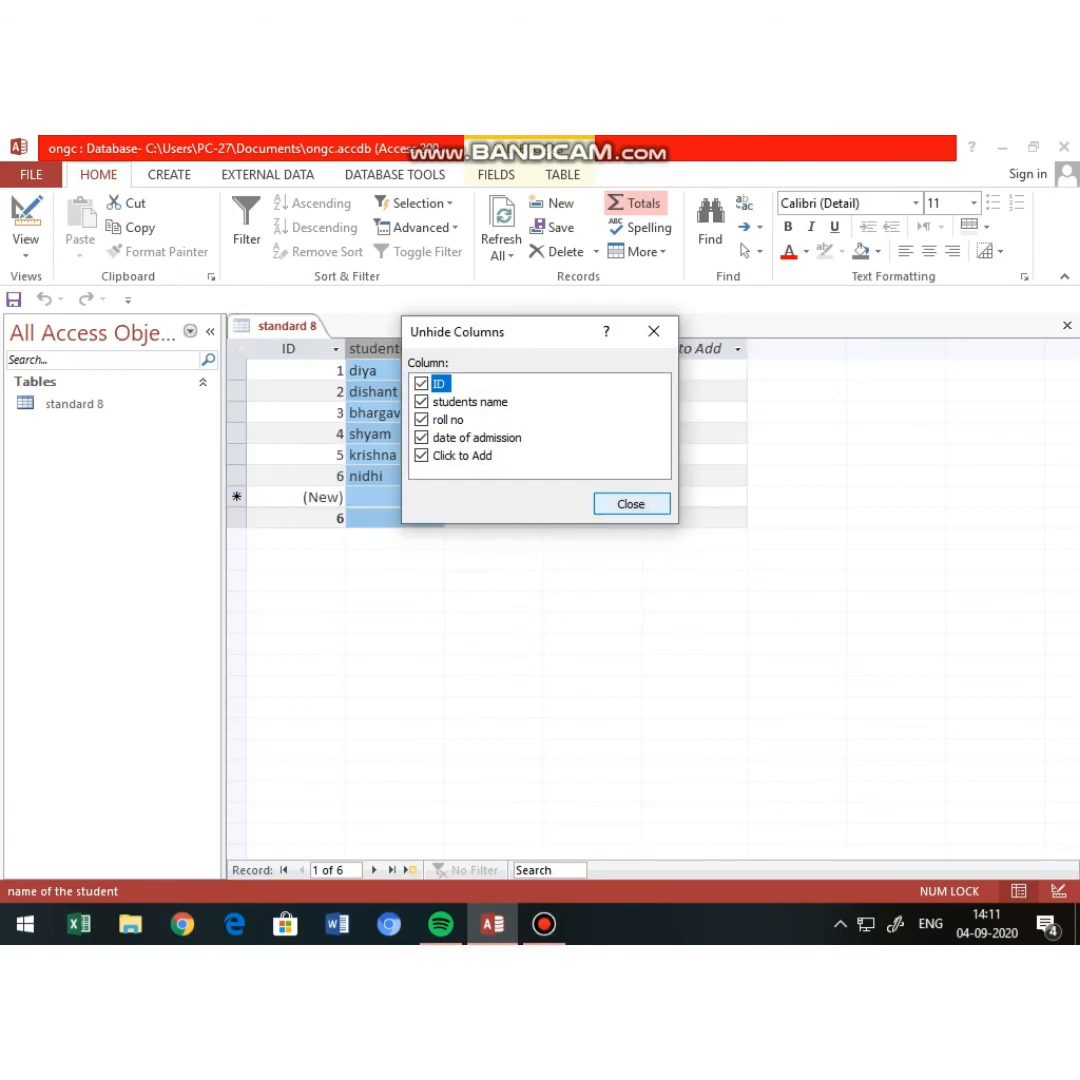
key("Return")
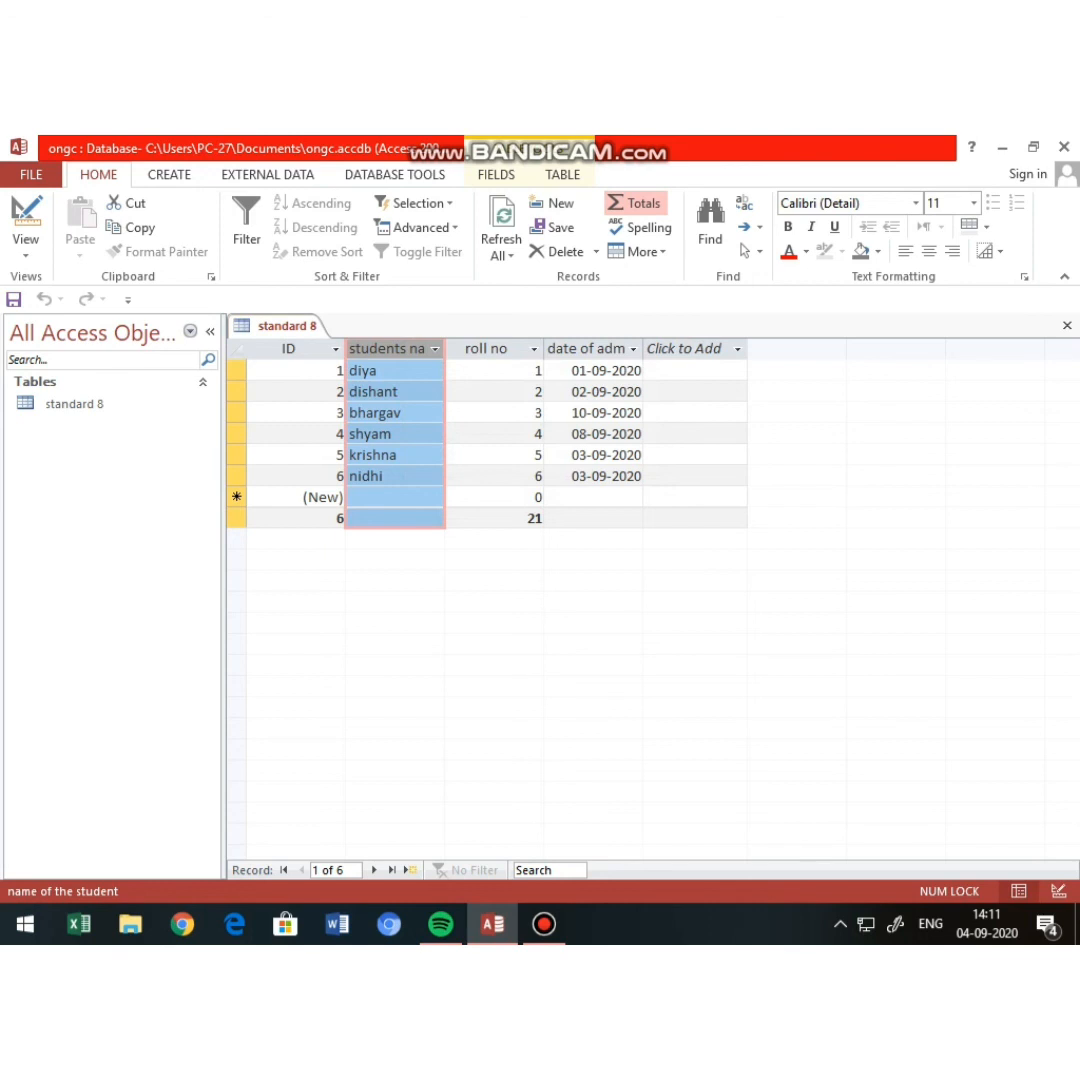
Step: Sort the records by the date of admission column from oldest to newest
left_click(550, 413)
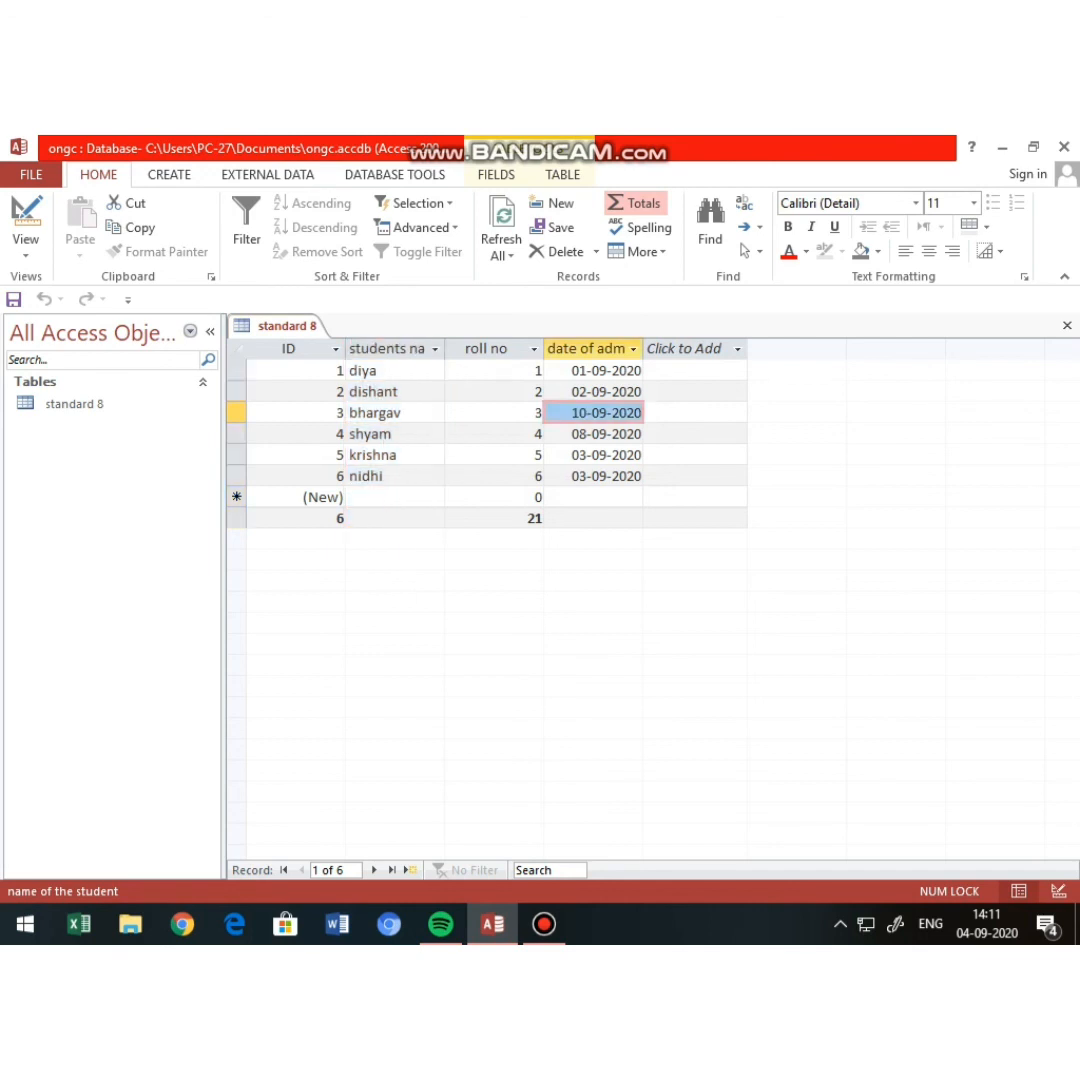
left_click_drag(571, 371, 642, 371)
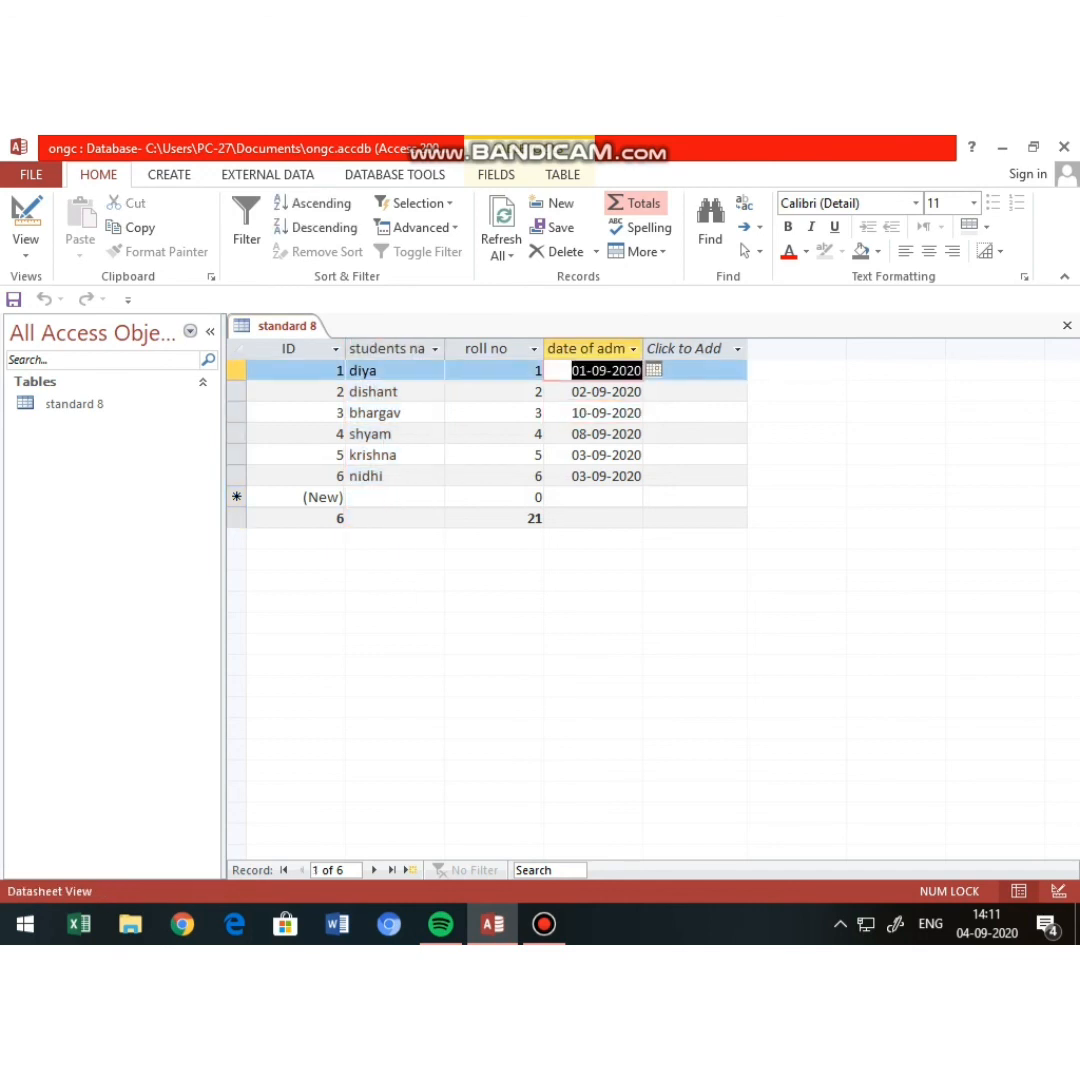
left_click(608, 371)
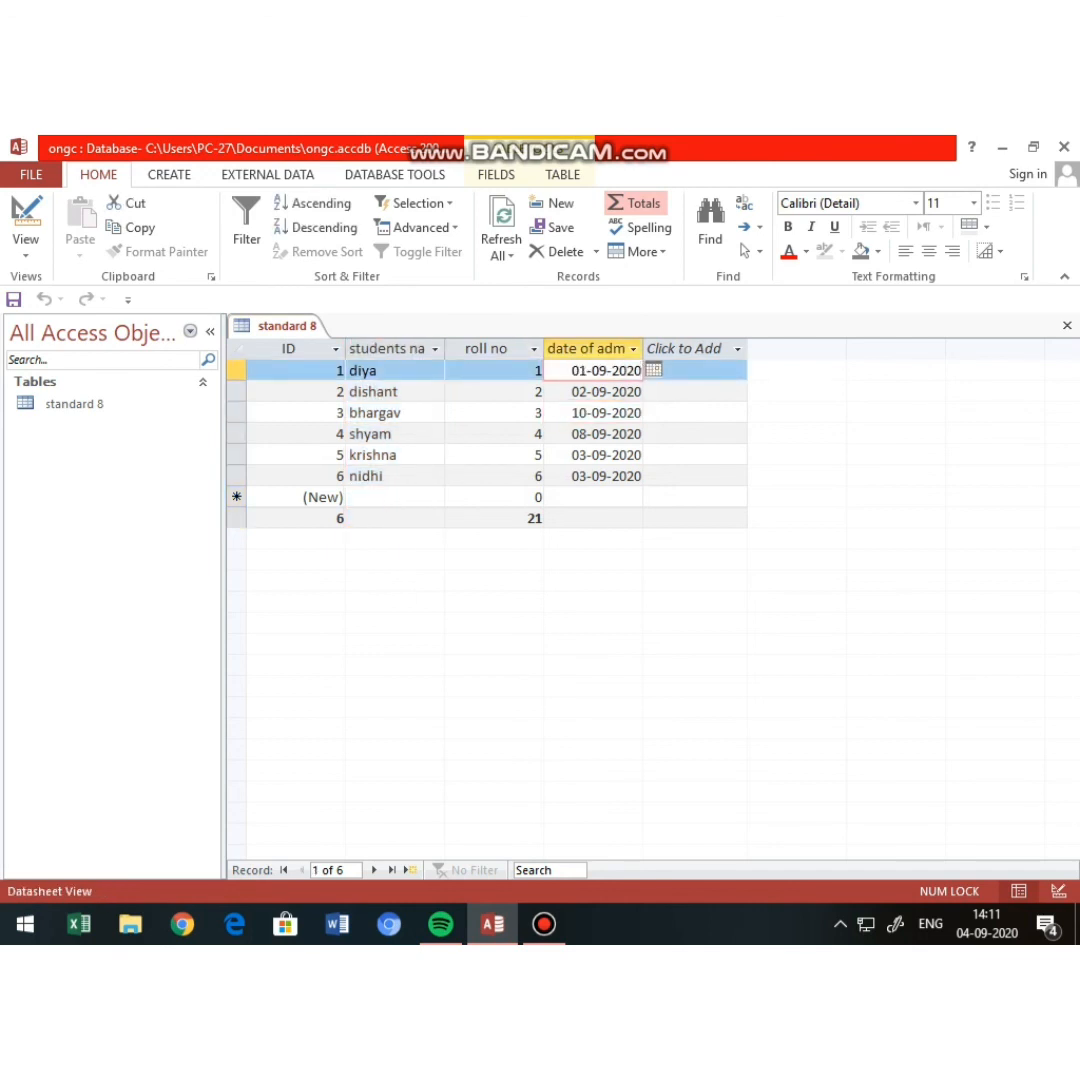
left_click(694, 371)
left_click_drag(600, 371, 600, 476)
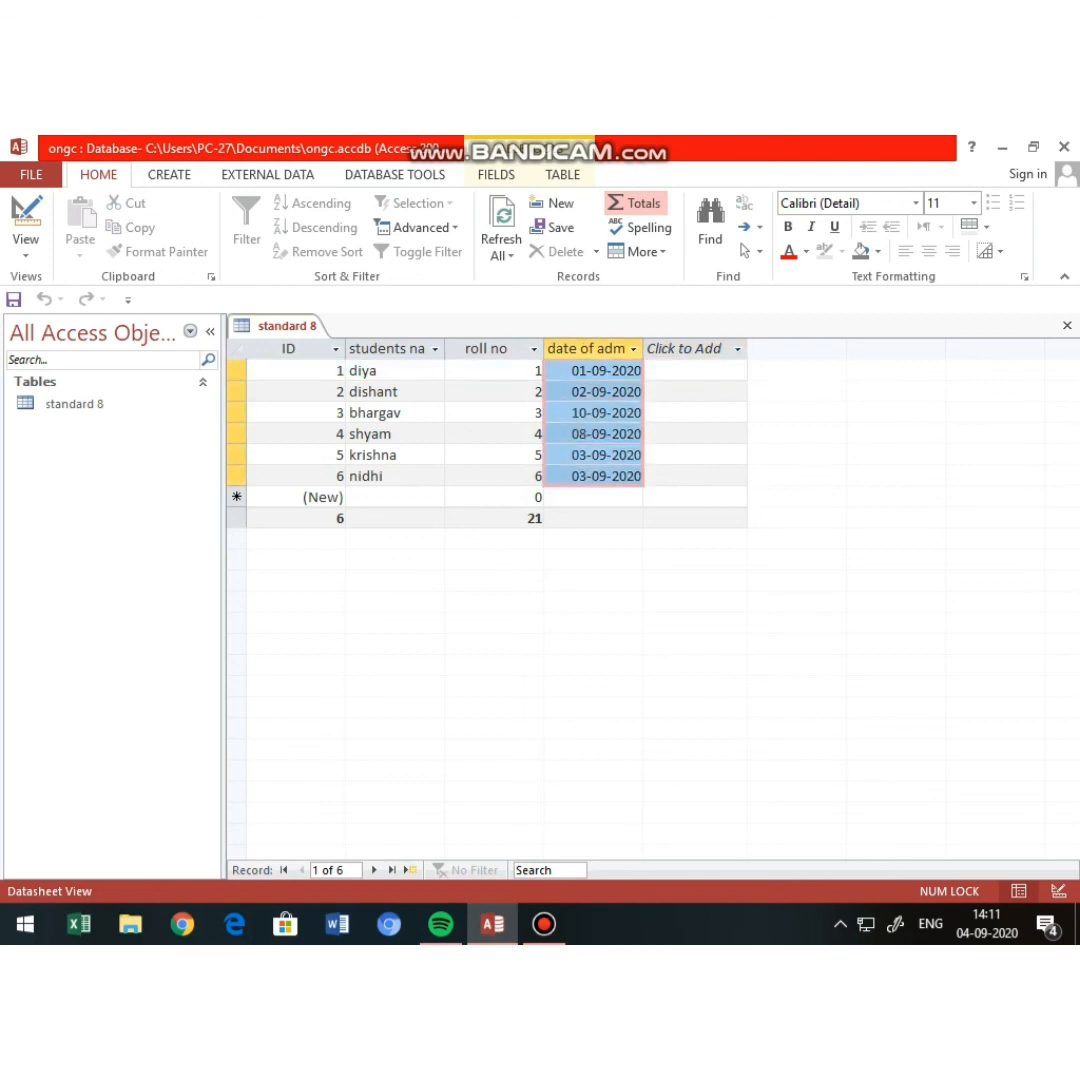
right_click(579, 430)
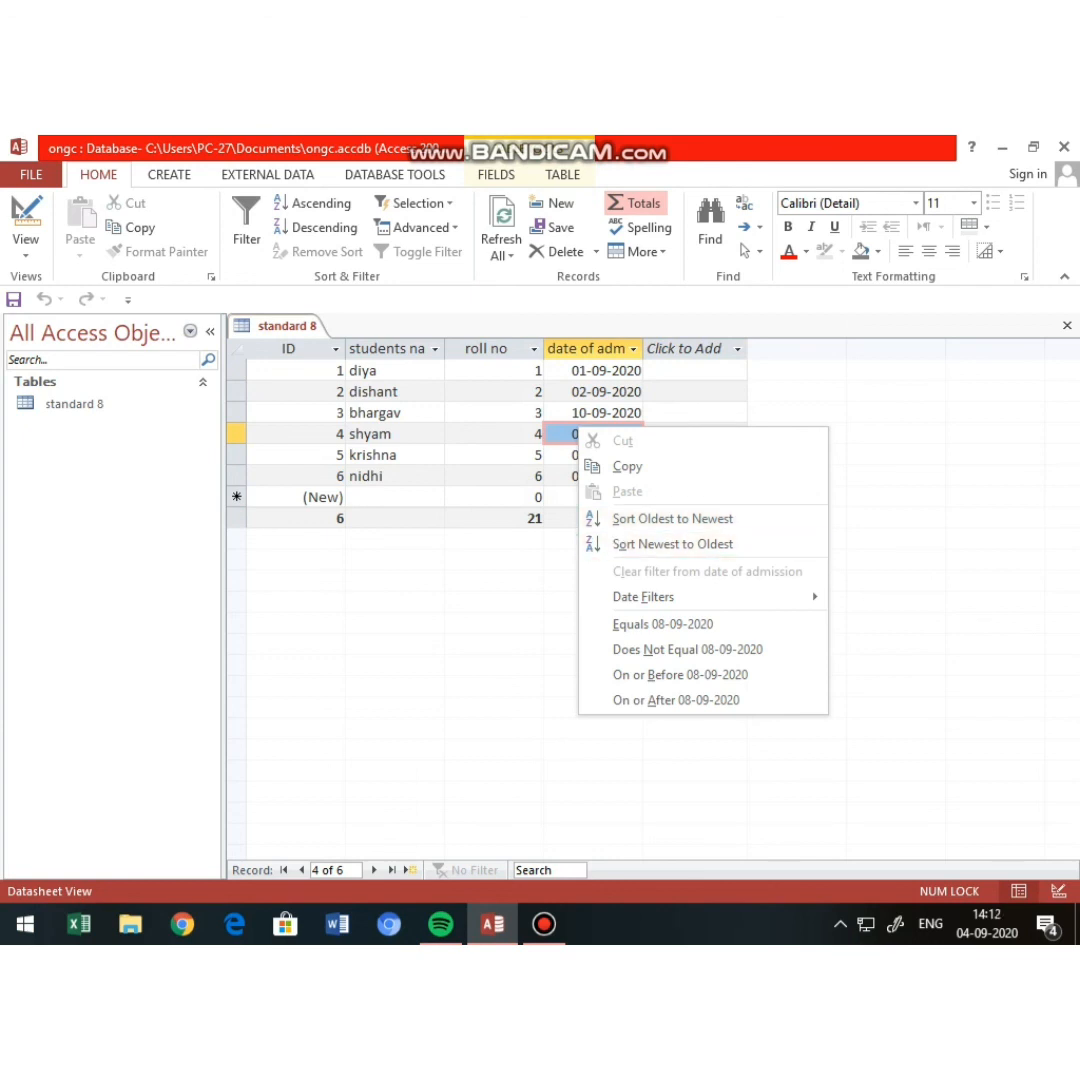
left_click(672, 518)
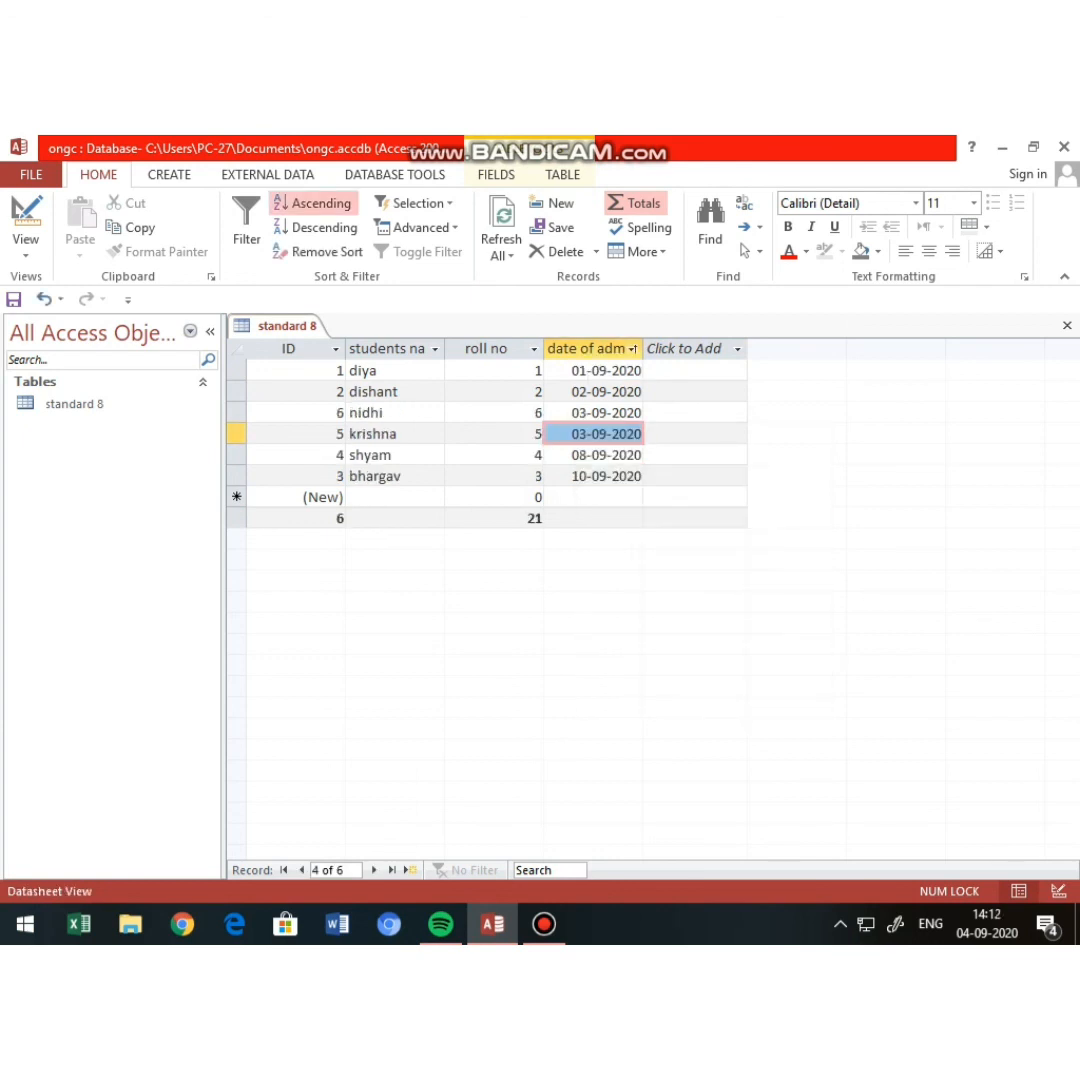
Step: Reapply the oldest-to-newest sort on the date of admission column from the fourth record's date
left_click_drag(641, 371, 569, 371)
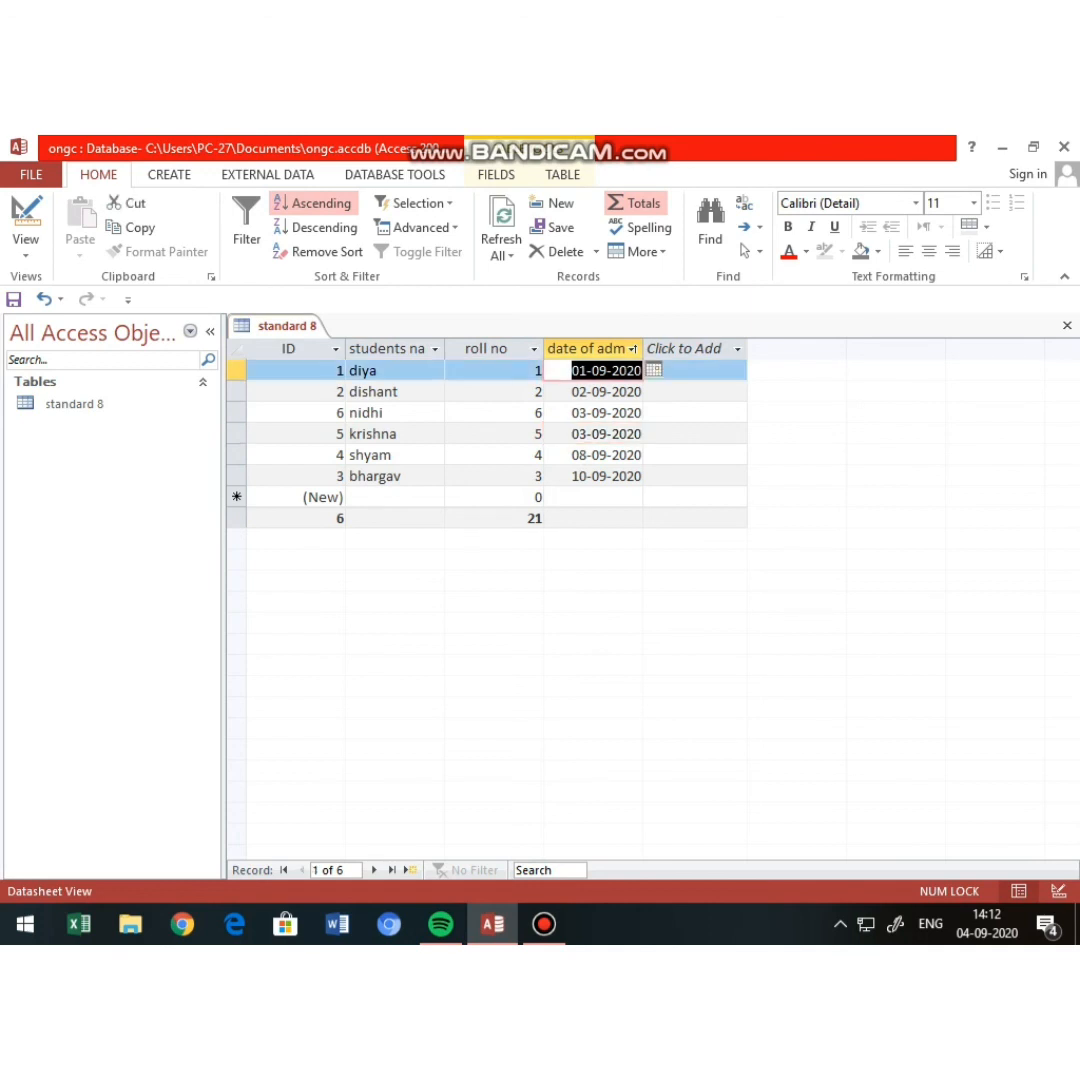
left_click(572, 434)
right_click(577, 433)
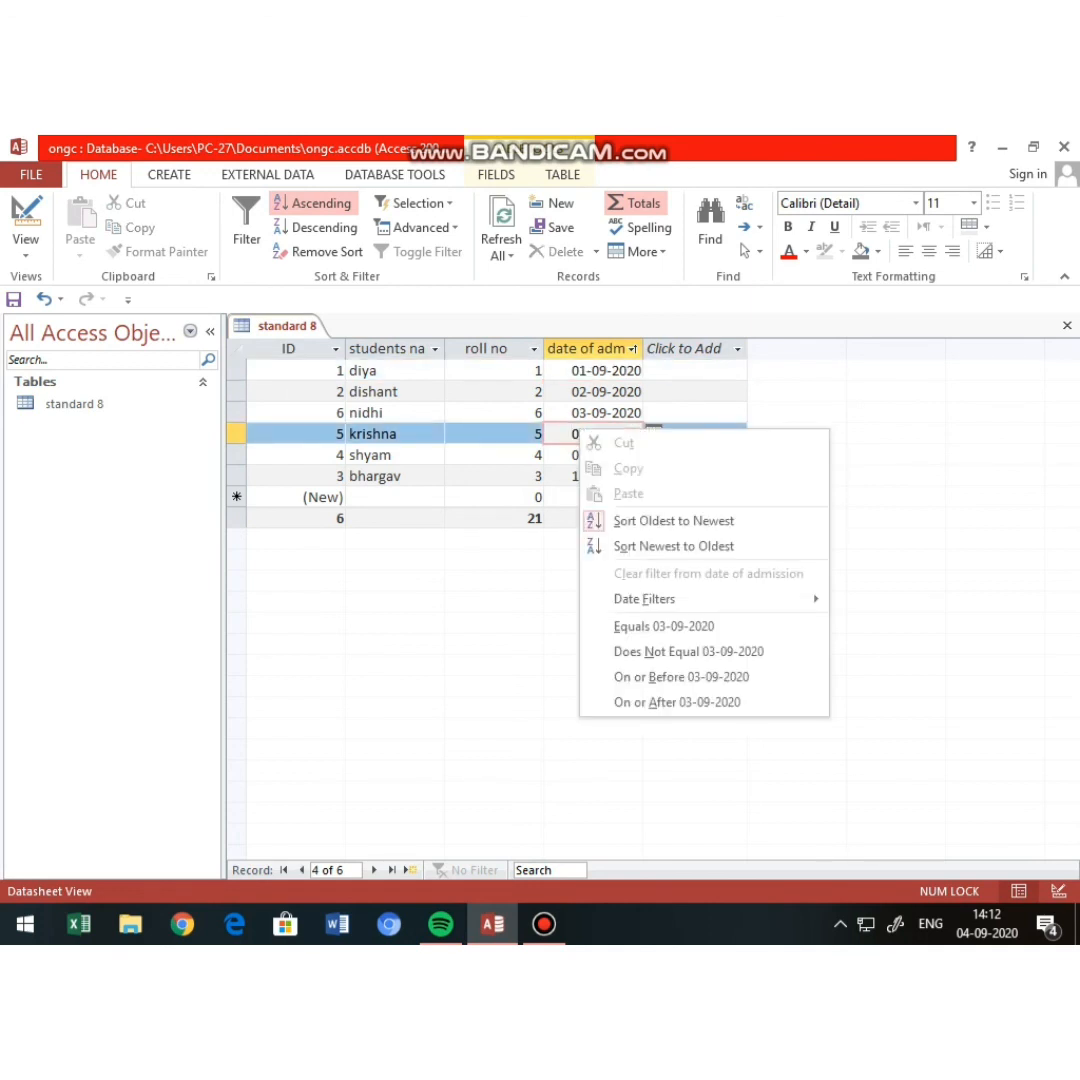
left_click(673, 520)
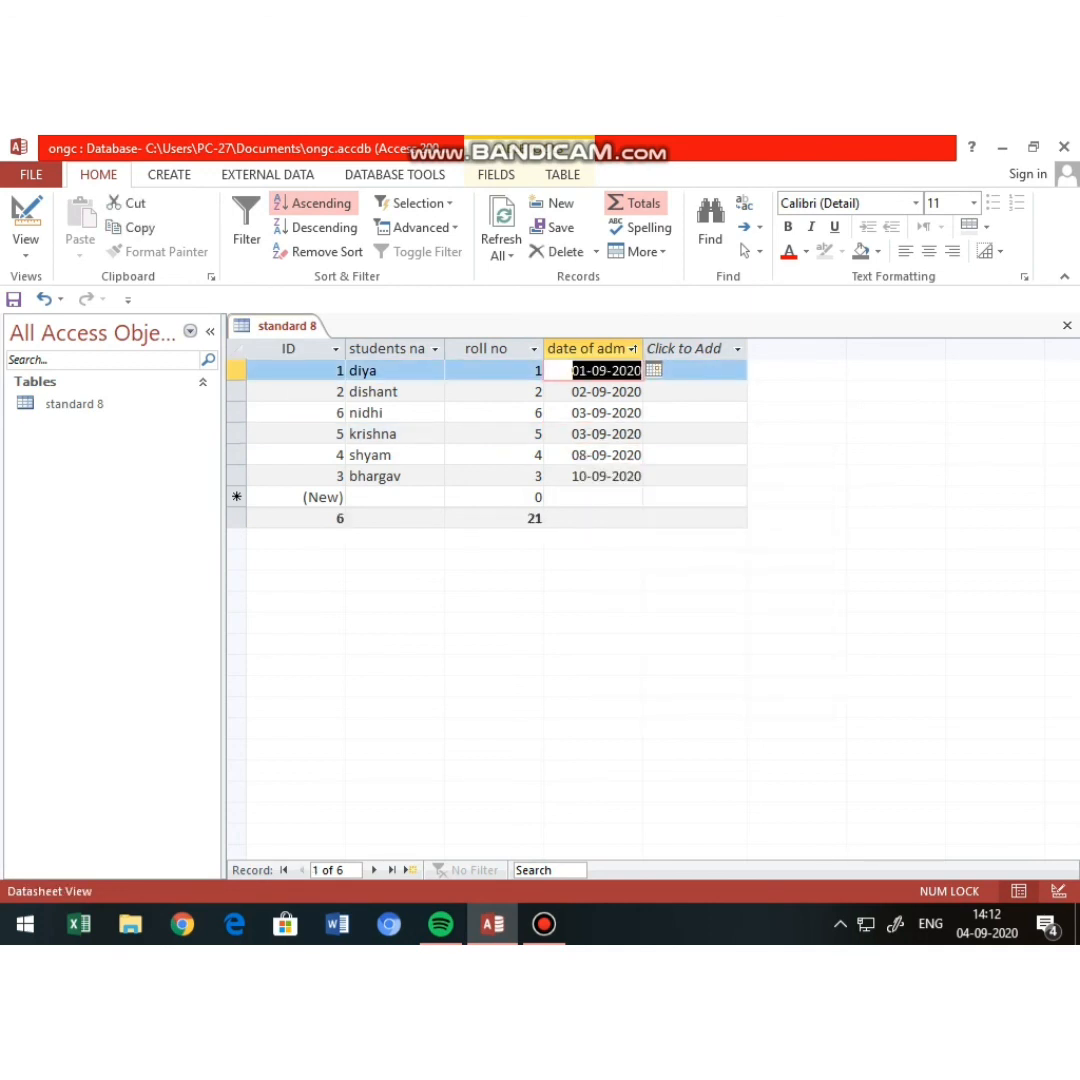